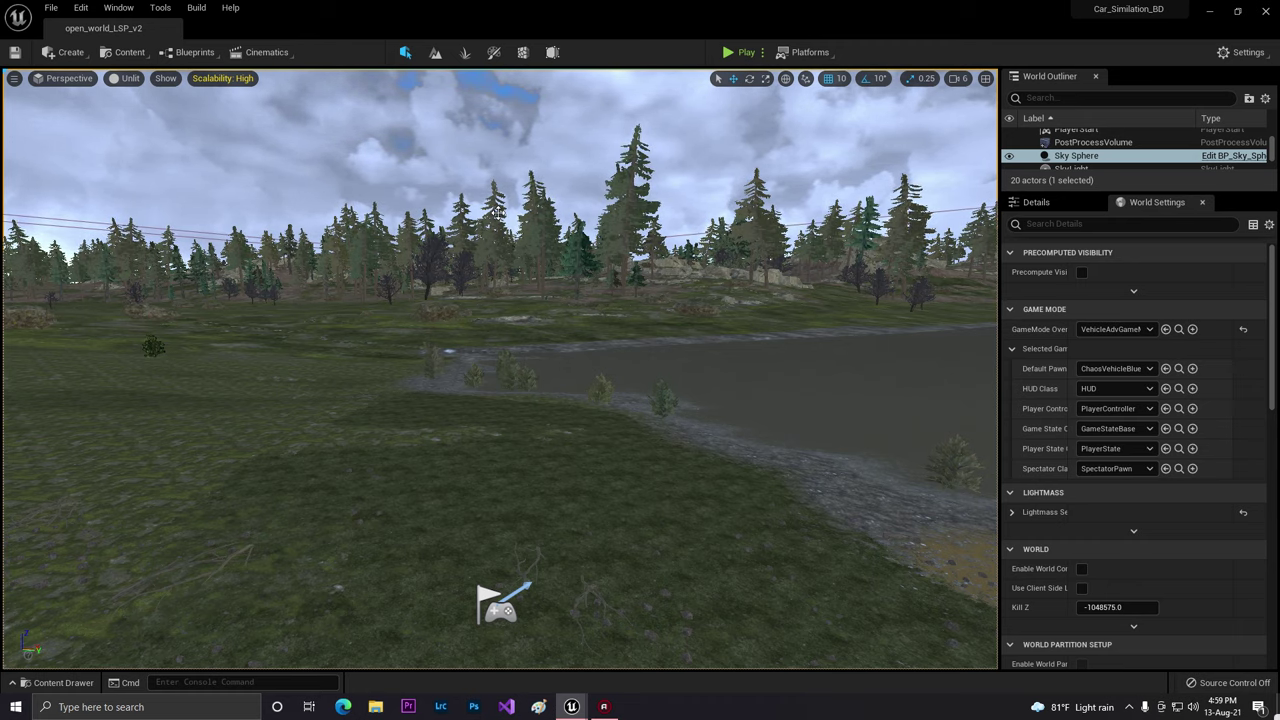
# - Switch the level viewport from Unlit to Lit view mode and look over the lakeside terrain
pyautogui.click(127, 80)
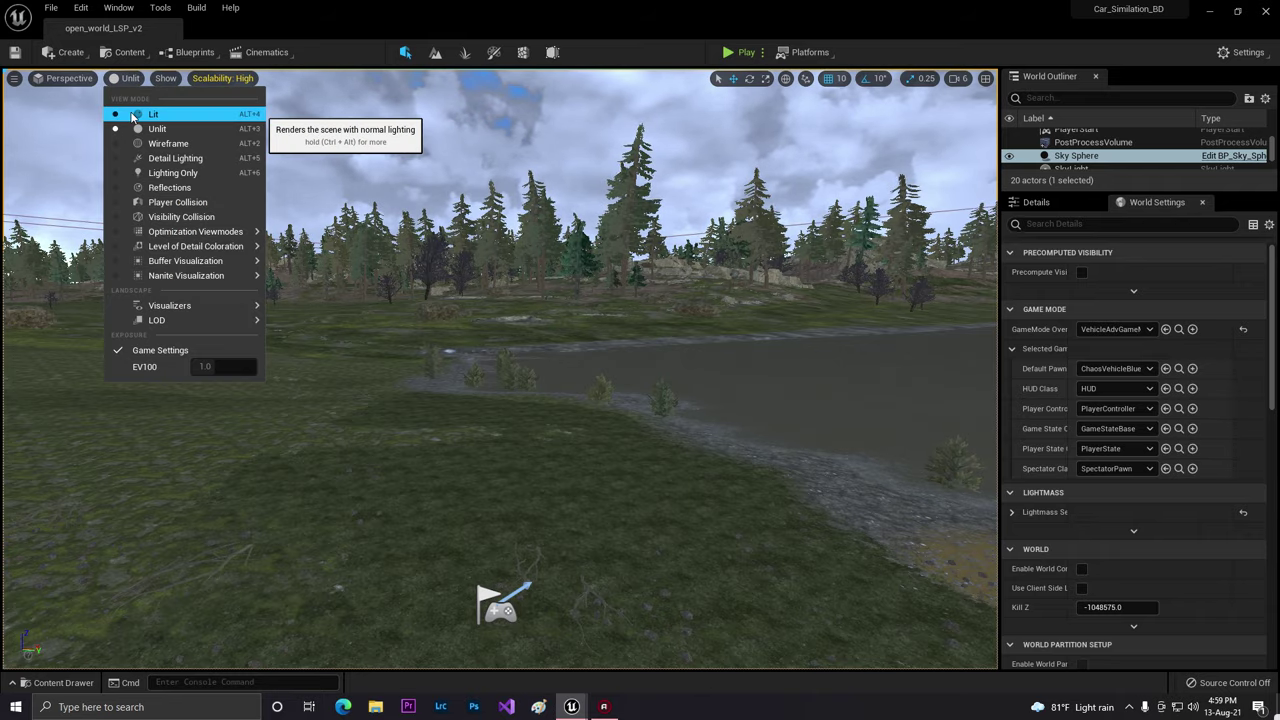
pyautogui.click(150, 114)
pyautogui.moveTo(274, 194); pyautogui.dragTo(250, 180, button='right')
pyautogui.press('w')
pyautogui.moveTo(330, 200); pyautogui.dragTo(330, 200, button='right')
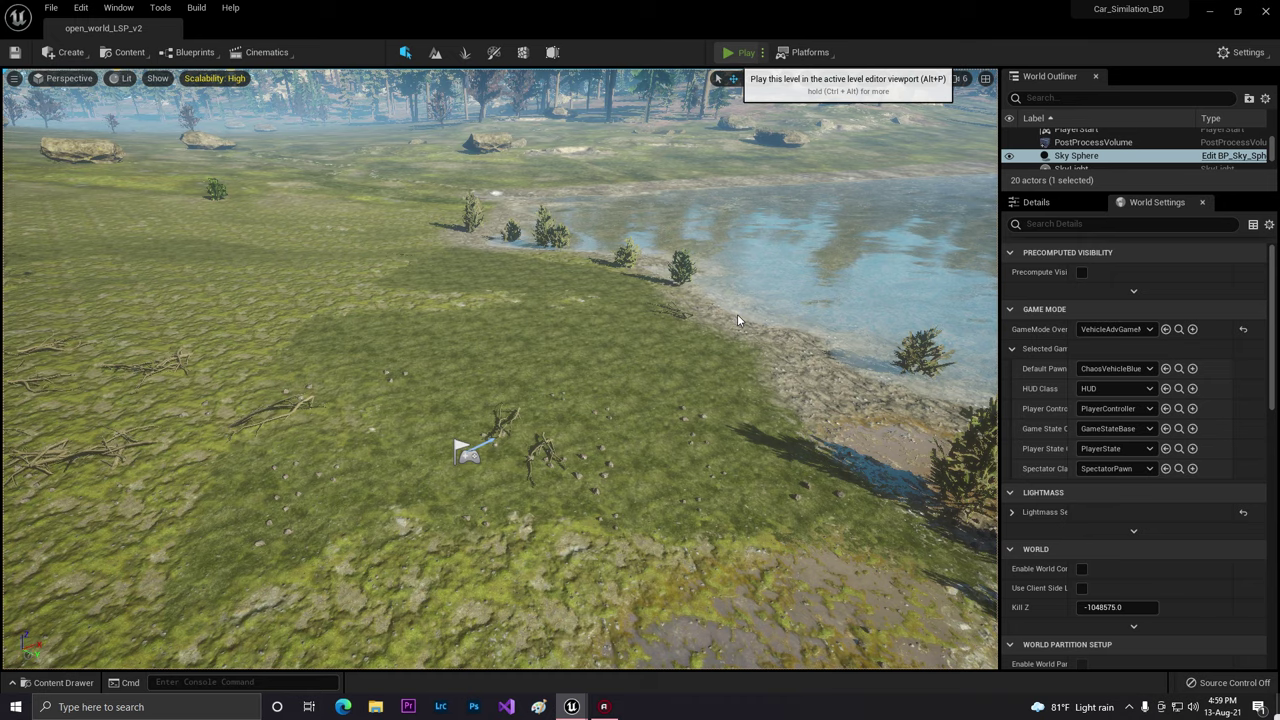
# - Play-test the level by driving the red car forward, and stop the play session
pyautogui.hotkey('alt', 'p')
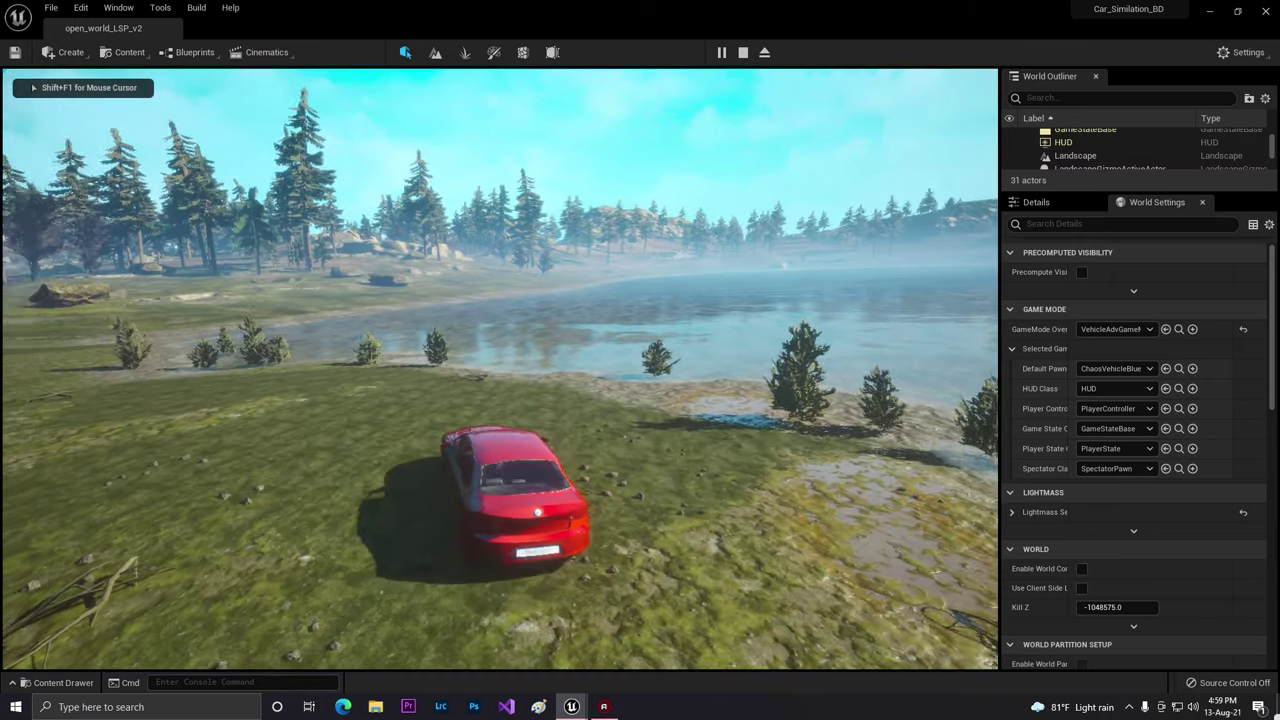
pyautogui.press('w')
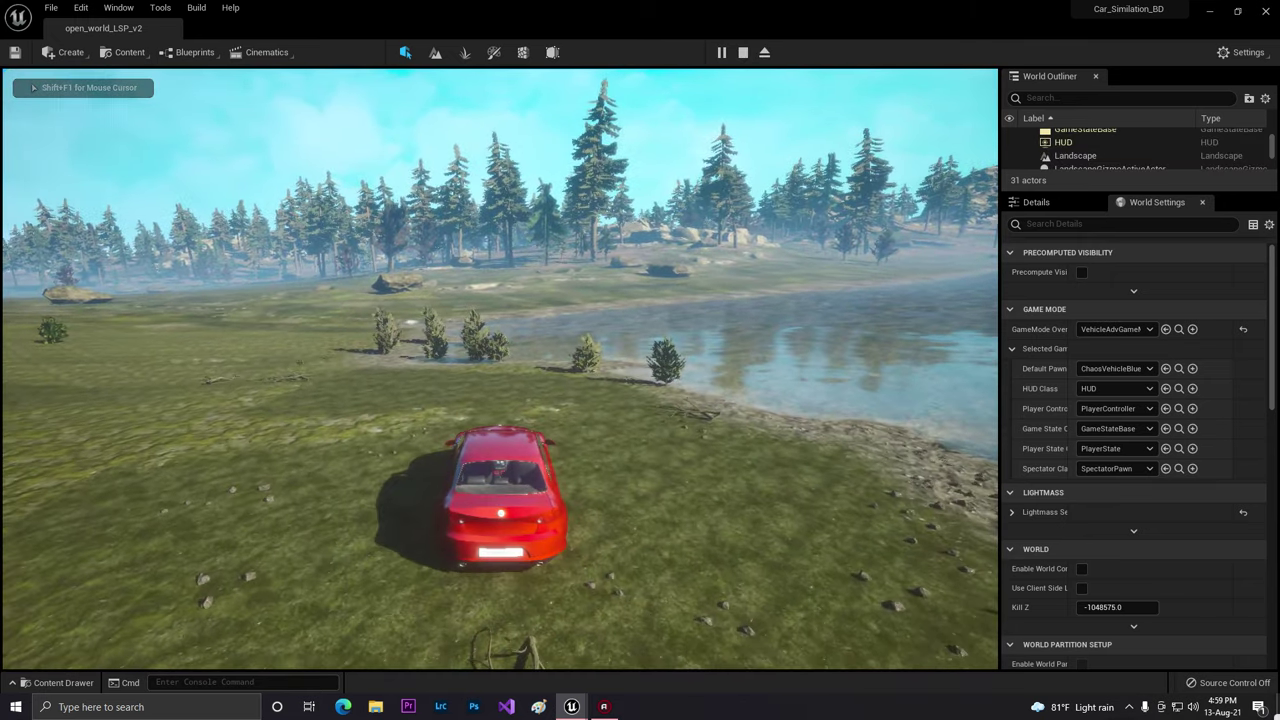
pyautogui.press('Escape')
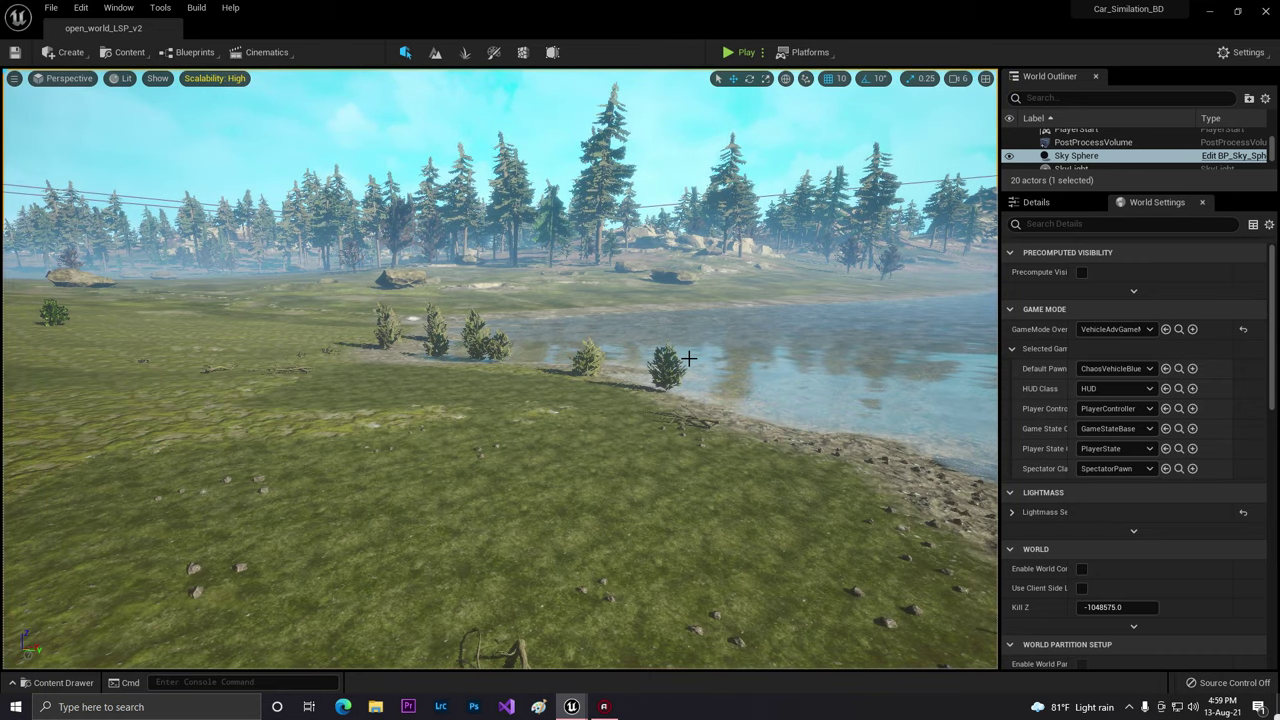
# - Create a Widget Blueprint named UI_Cn in the icons_pke folder
pyautogui.hotkey('ctrl', 'space')
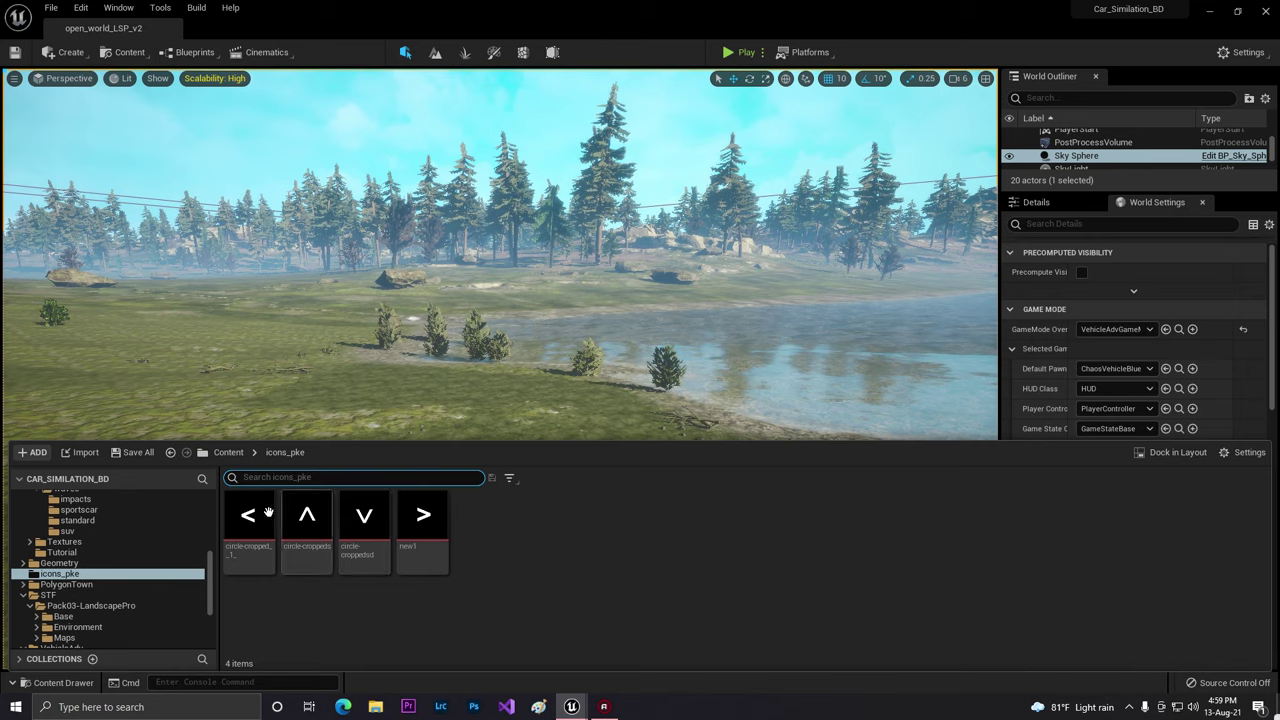
pyautogui.click(248, 513)
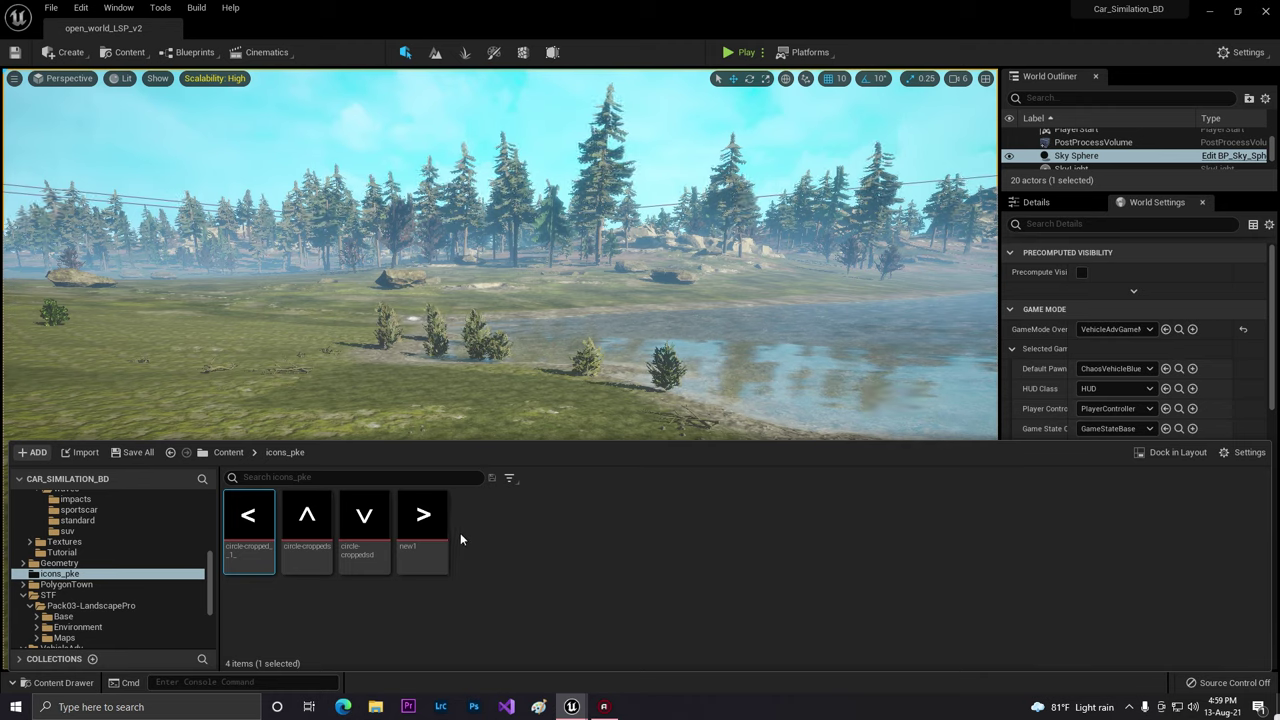
pyautogui.rightClick(543, 531)
pyautogui.moveTo(608, 498)
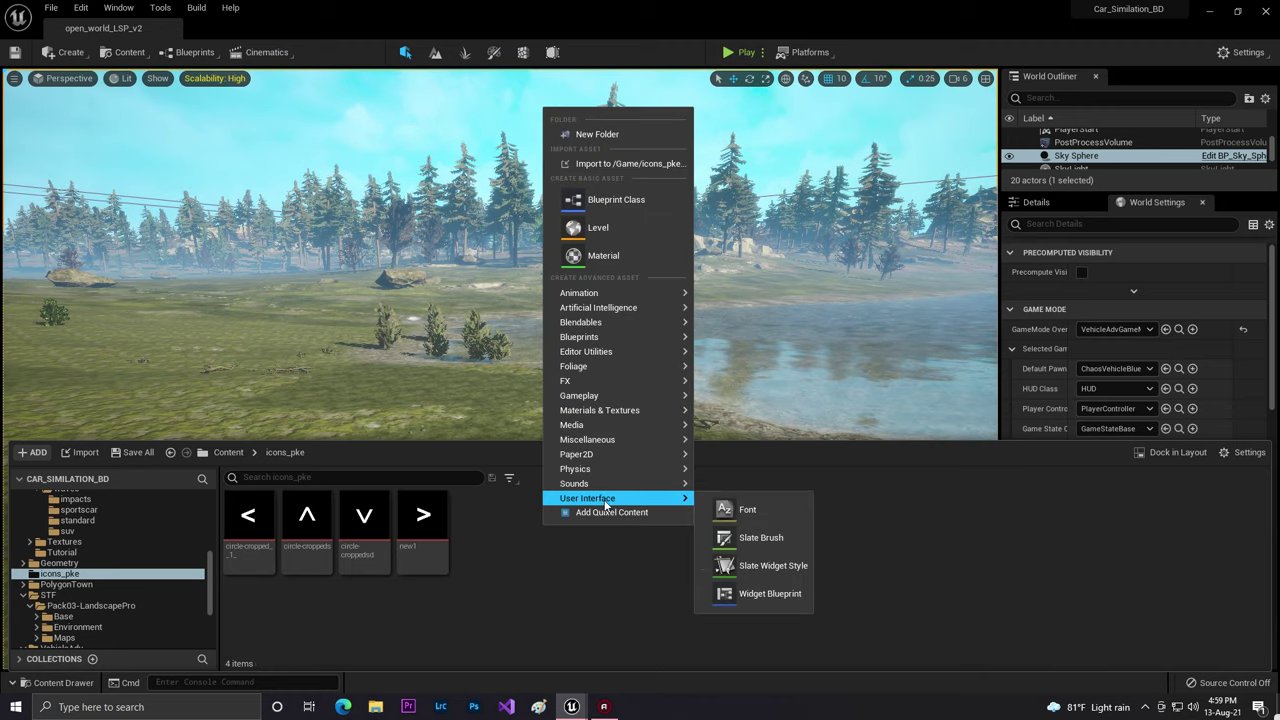
pyautogui.click(758, 591)
pyautogui.press('BackSpace')
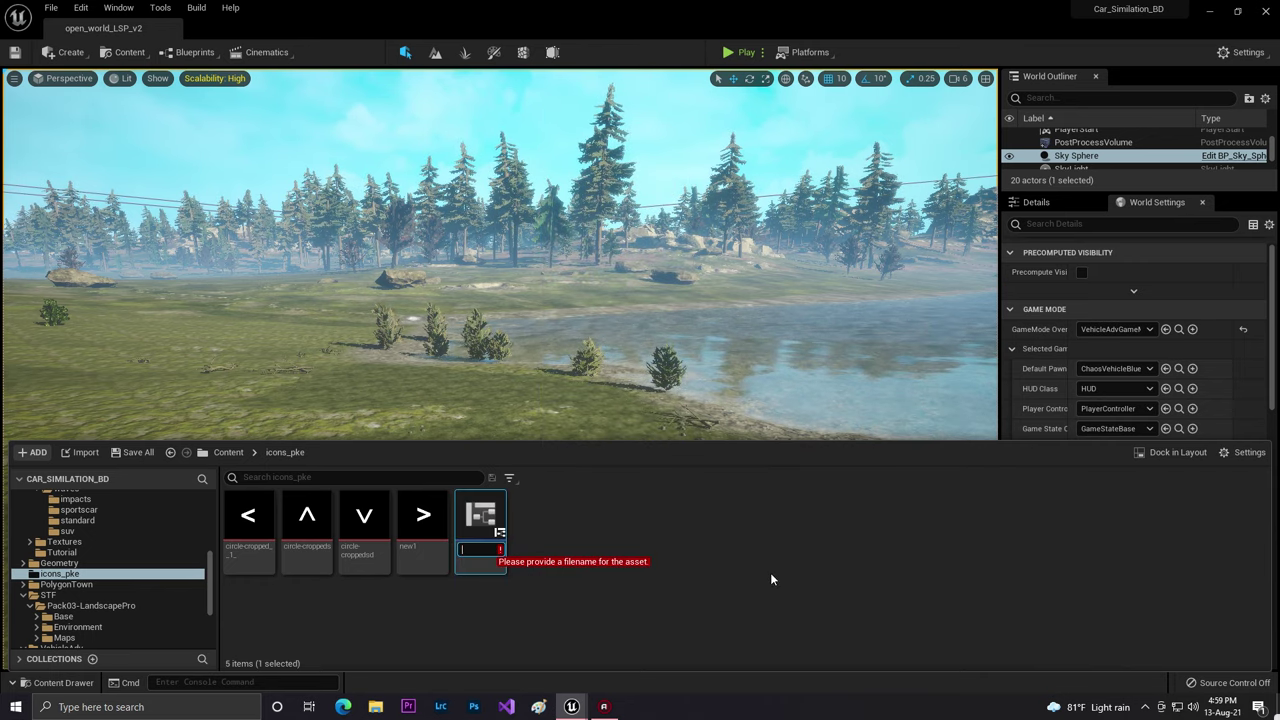
pyautogui.write('UI')
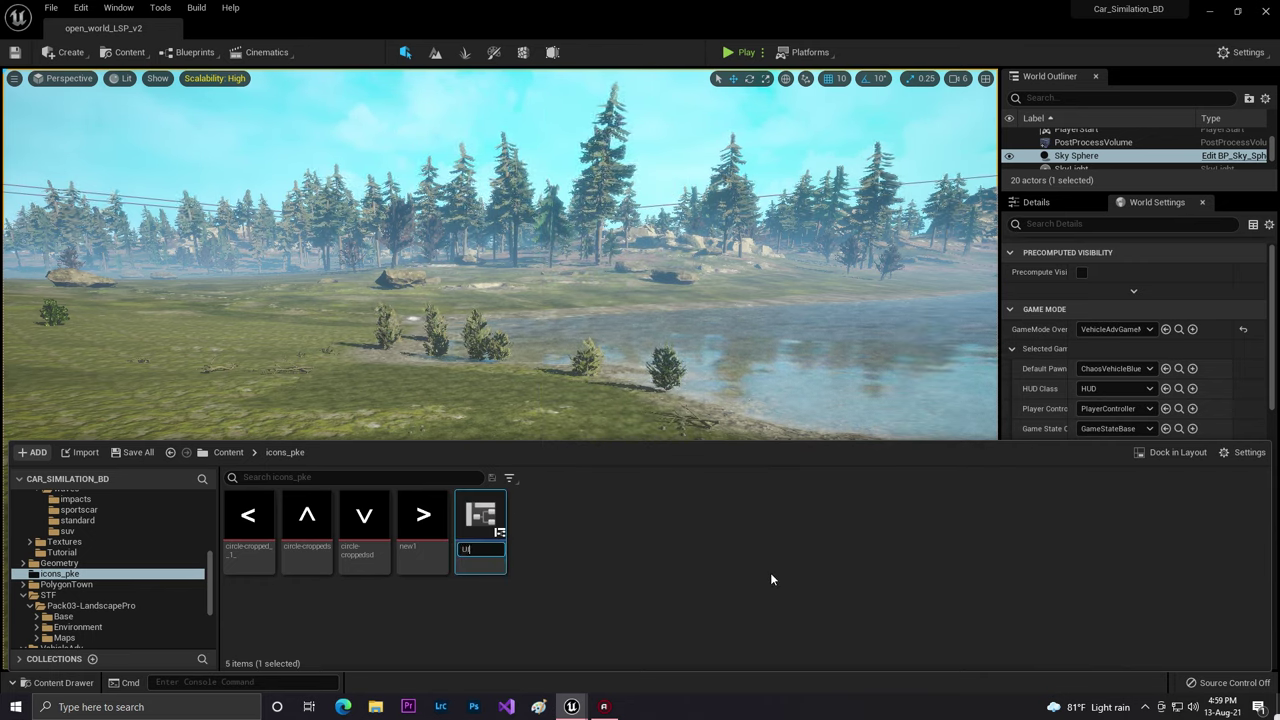
pyautogui.write('_Cn')
pyautogui.press('Return')
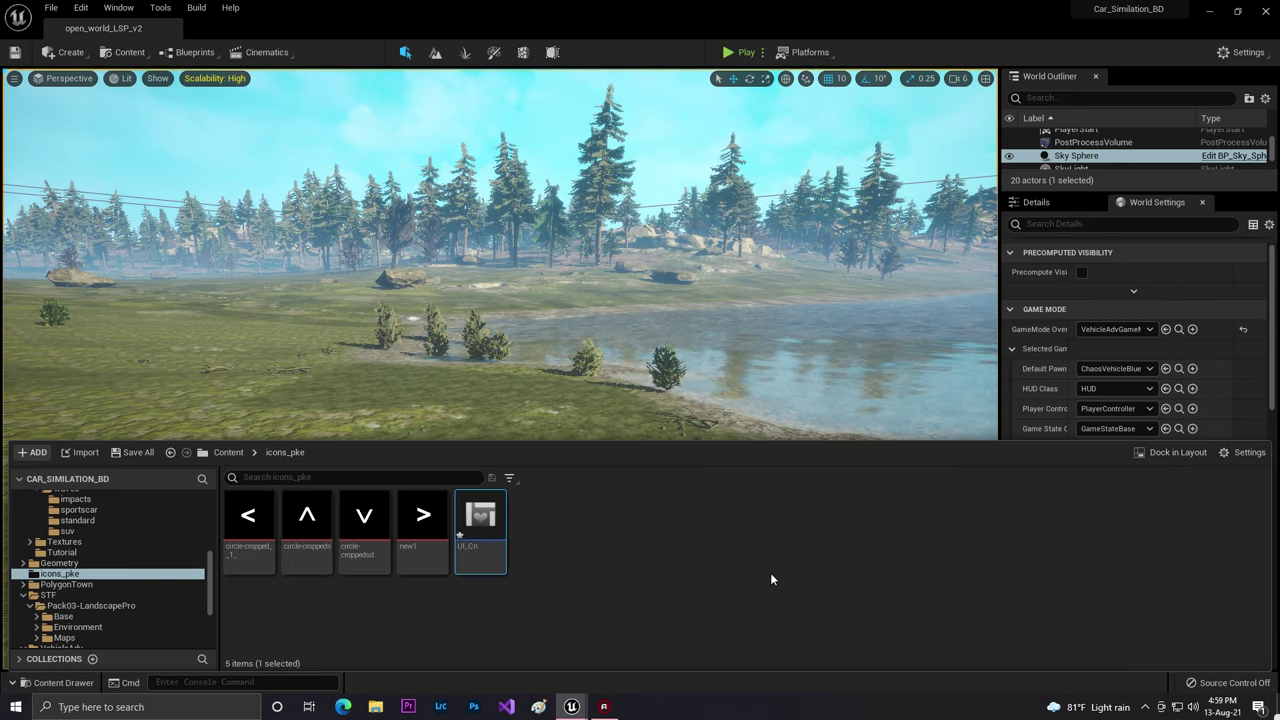
# - Open the UI_Cn widget for editing and close its Timeline, Compiler Results and Animations panels
pyautogui.doubleClick(478, 516)
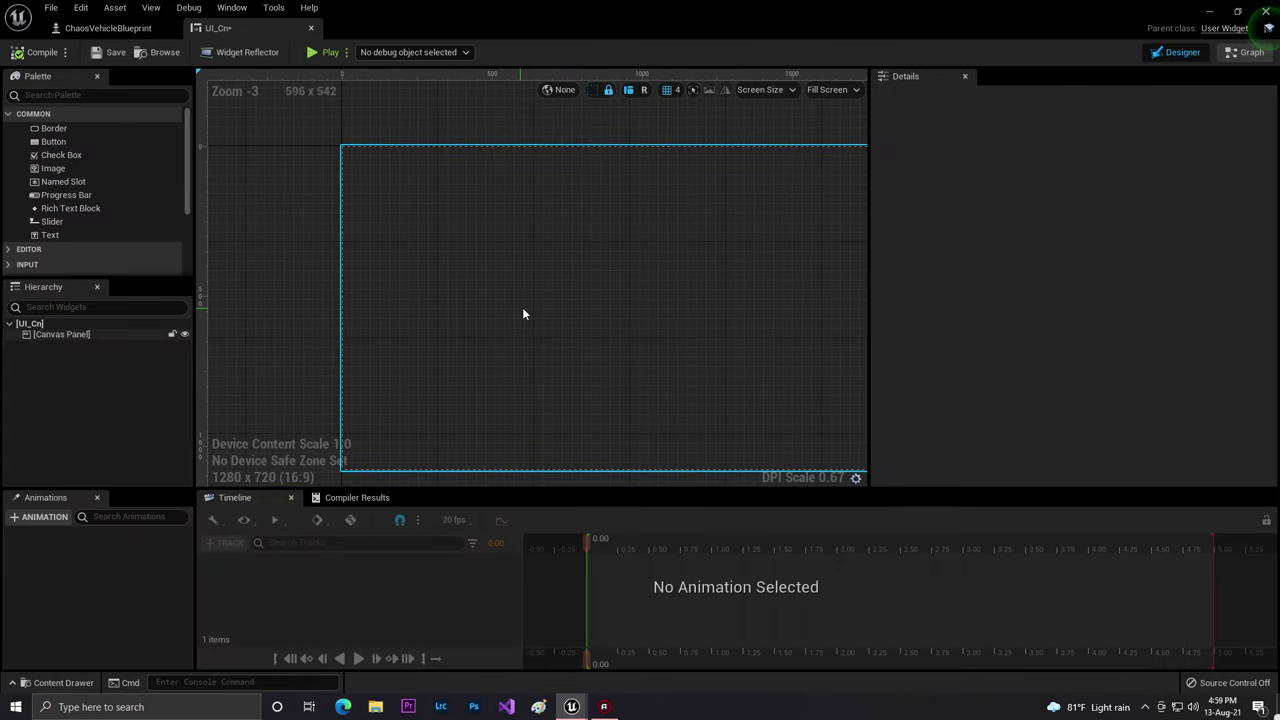
pyautogui.click(290, 498)
pyautogui.click(290, 498)
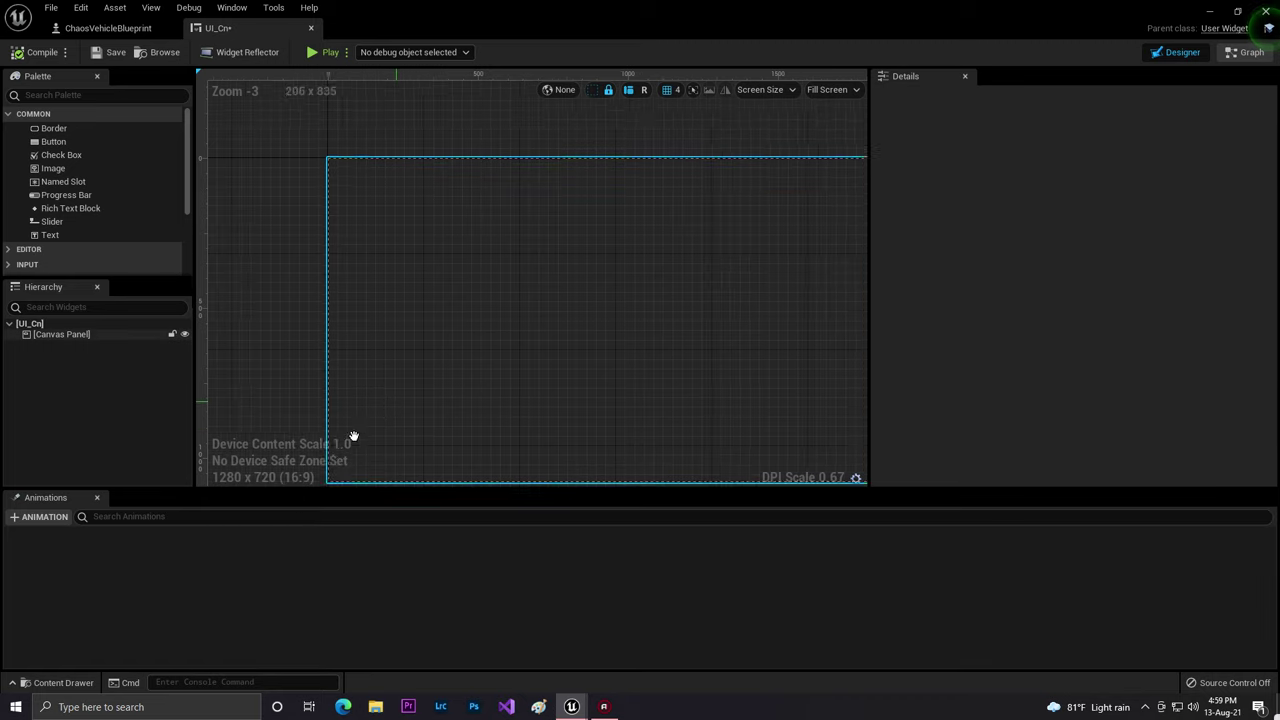
pyautogui.click(98, 497)
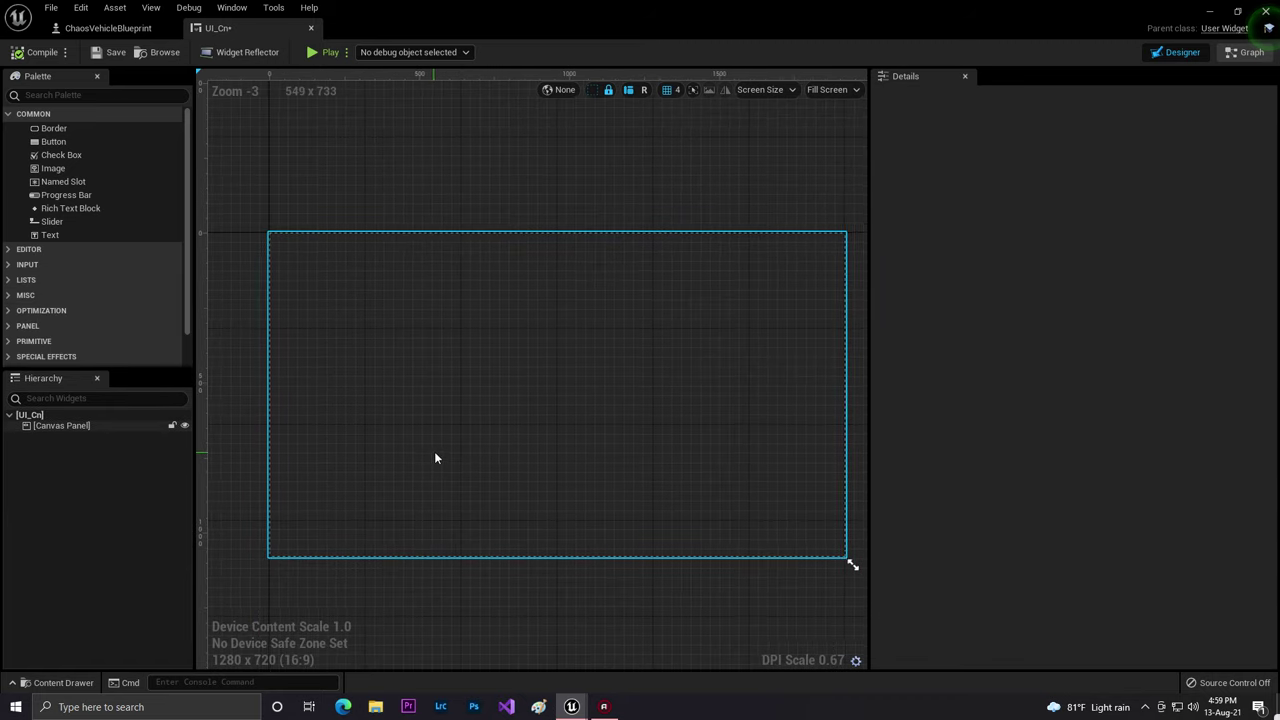
# - Add a Button to the canvas panel at about X 1284, Y 320, sized about 131 by 110
pyautogui.click(60, 682)
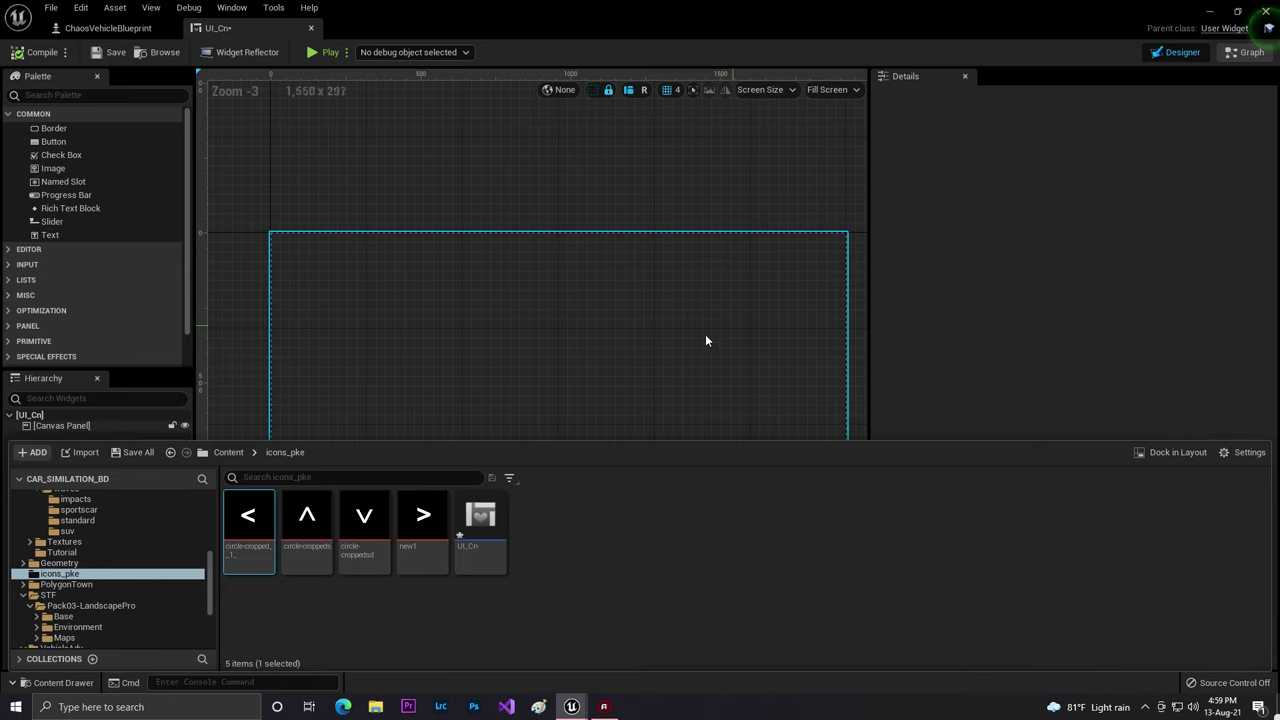
pyautogui.moveTo(751, 353); pyautogui.dragTo(720, 320, button='right')
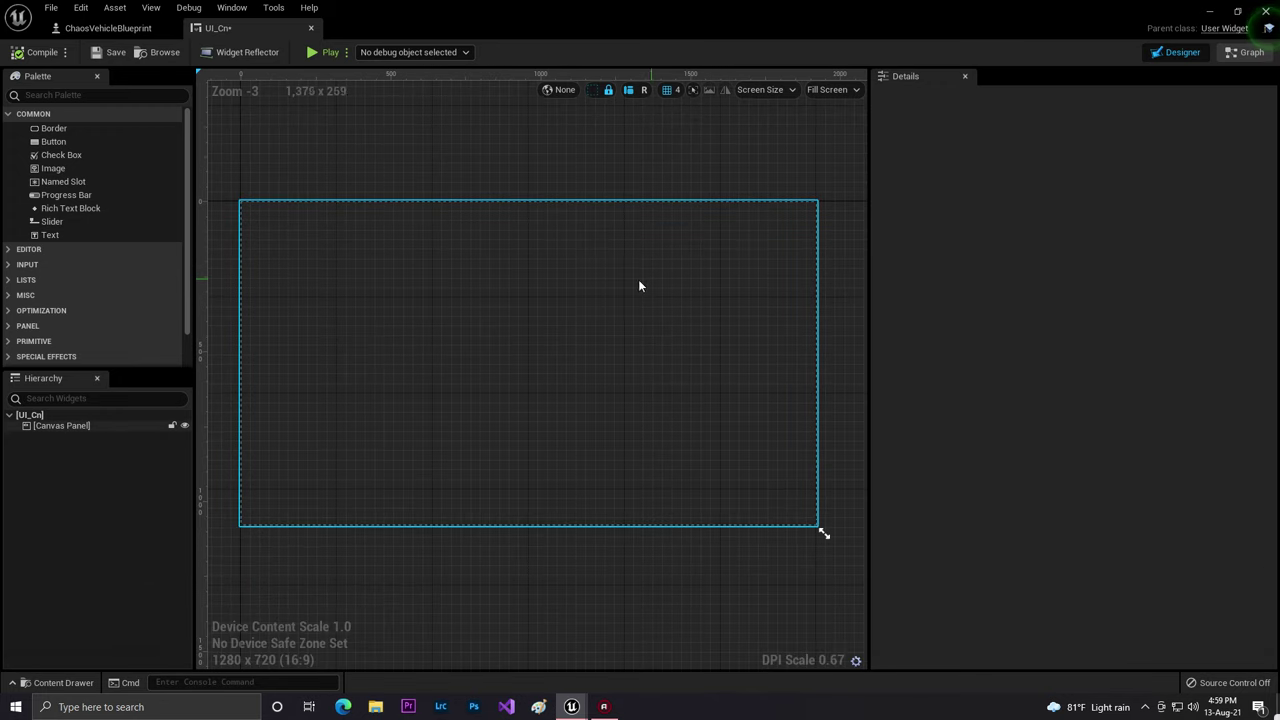
pyautogui.moveTo(61, 142); pyautogui.dragTo(684, 342)
pyautogui.scroll(5, 644, 318)
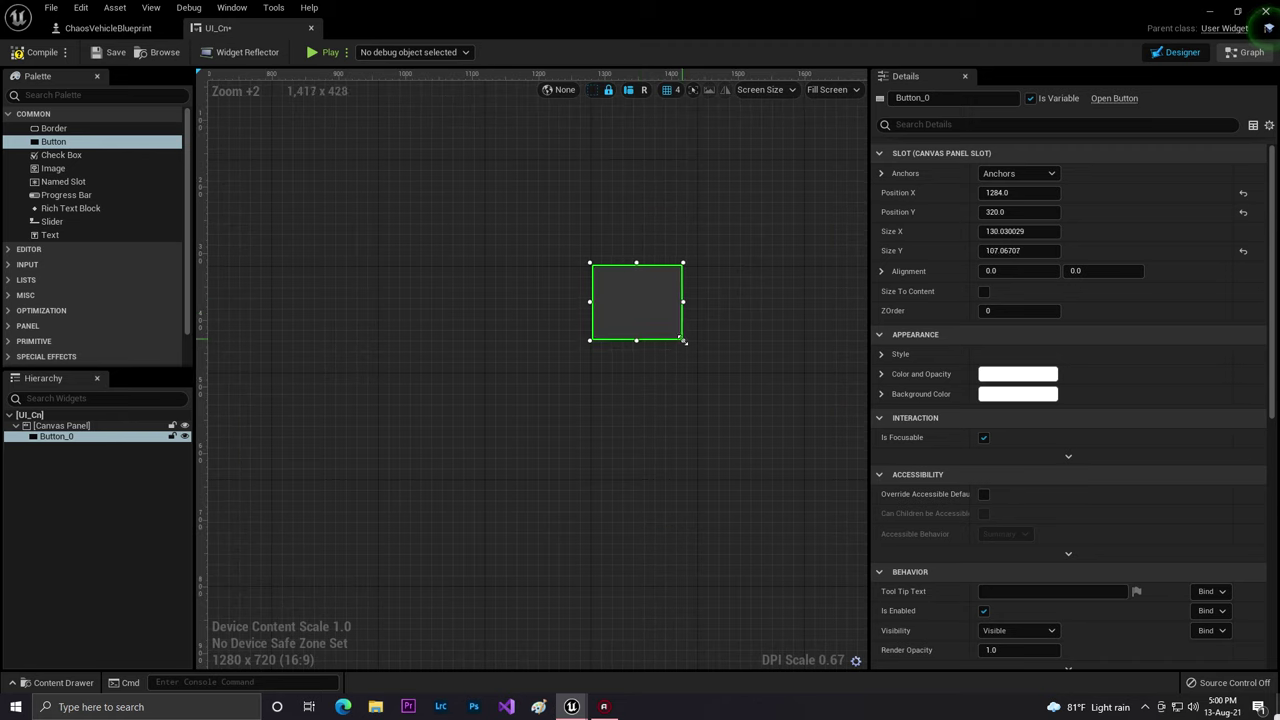
# - Set the button's Size X and Size Y to 150
pyautogui.click(1009, 232)
pyautogui.press('BackSpace')
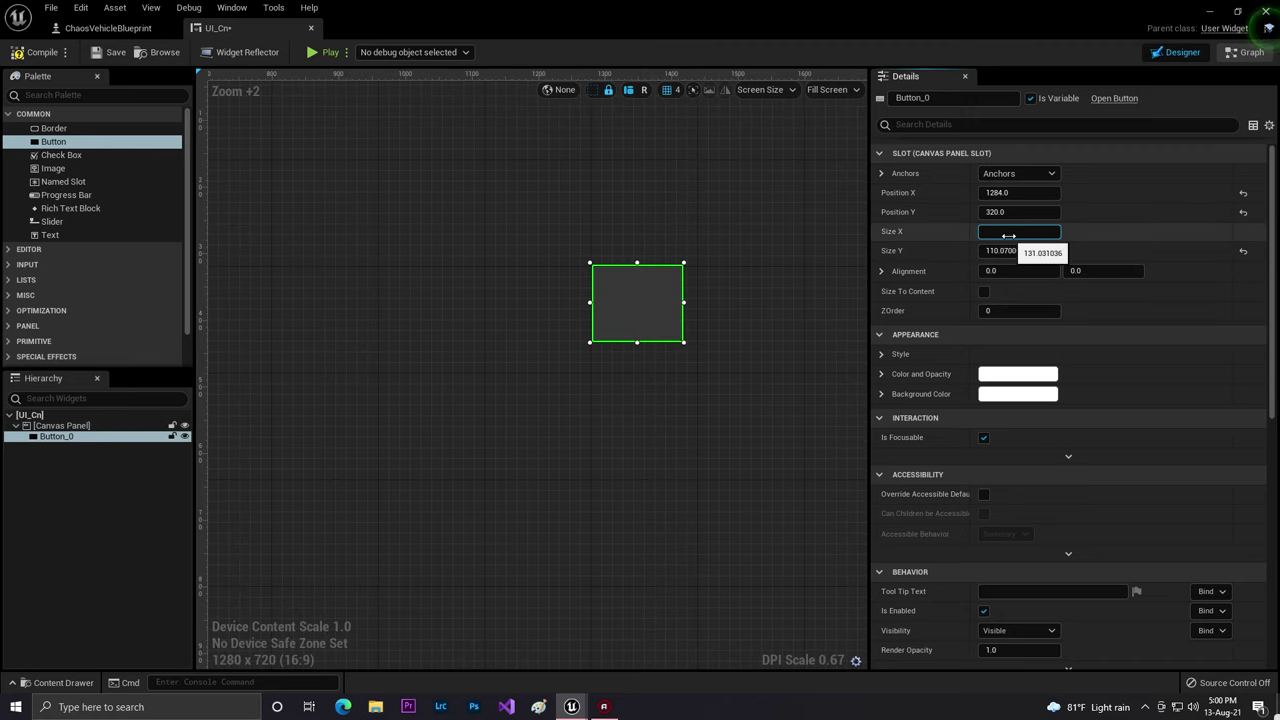
pyautogui.write('100')
pyautogui.press('Return')
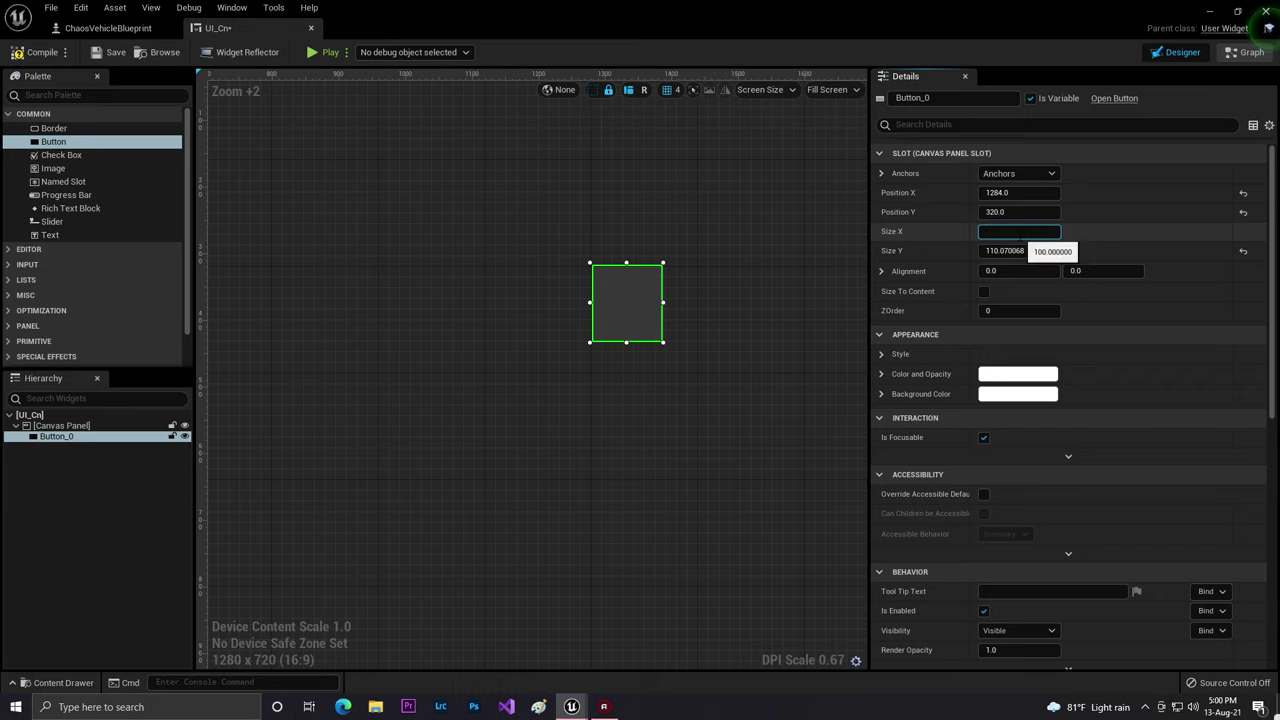
pyautogui.write('150')
pyautogui.press('Return')
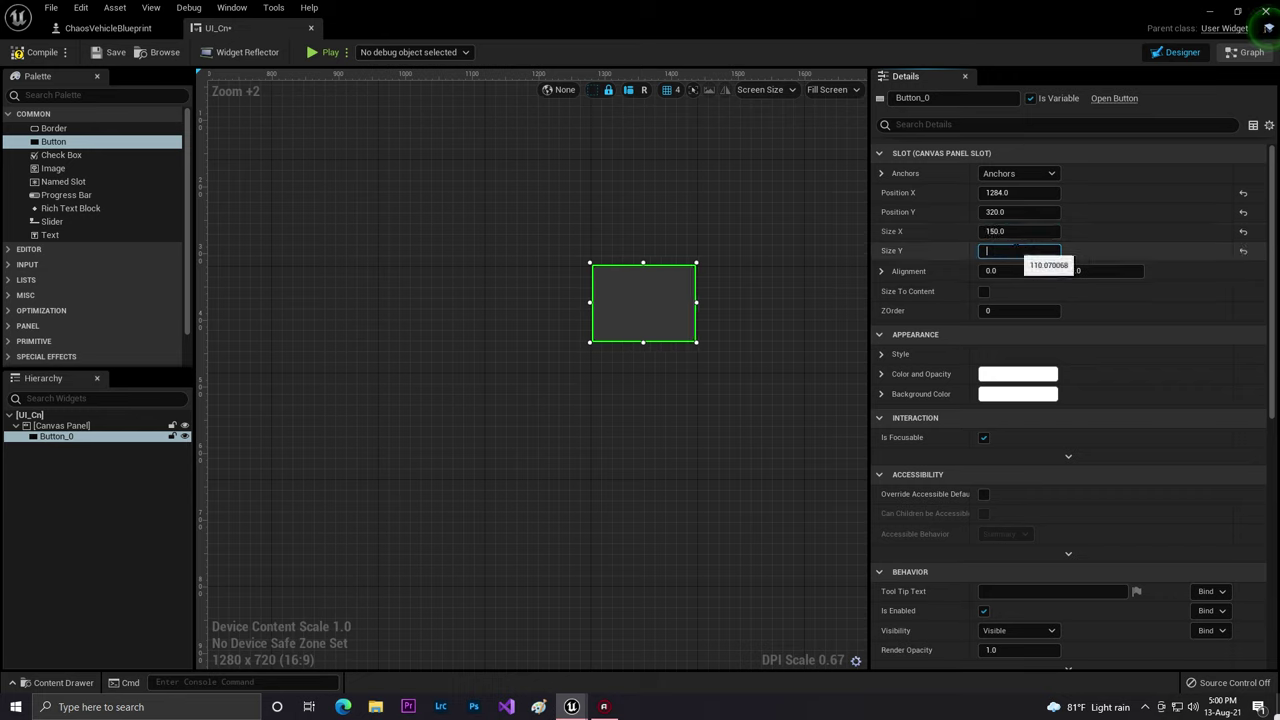
pyautogui.write('150')
pyautogui.press('Return')
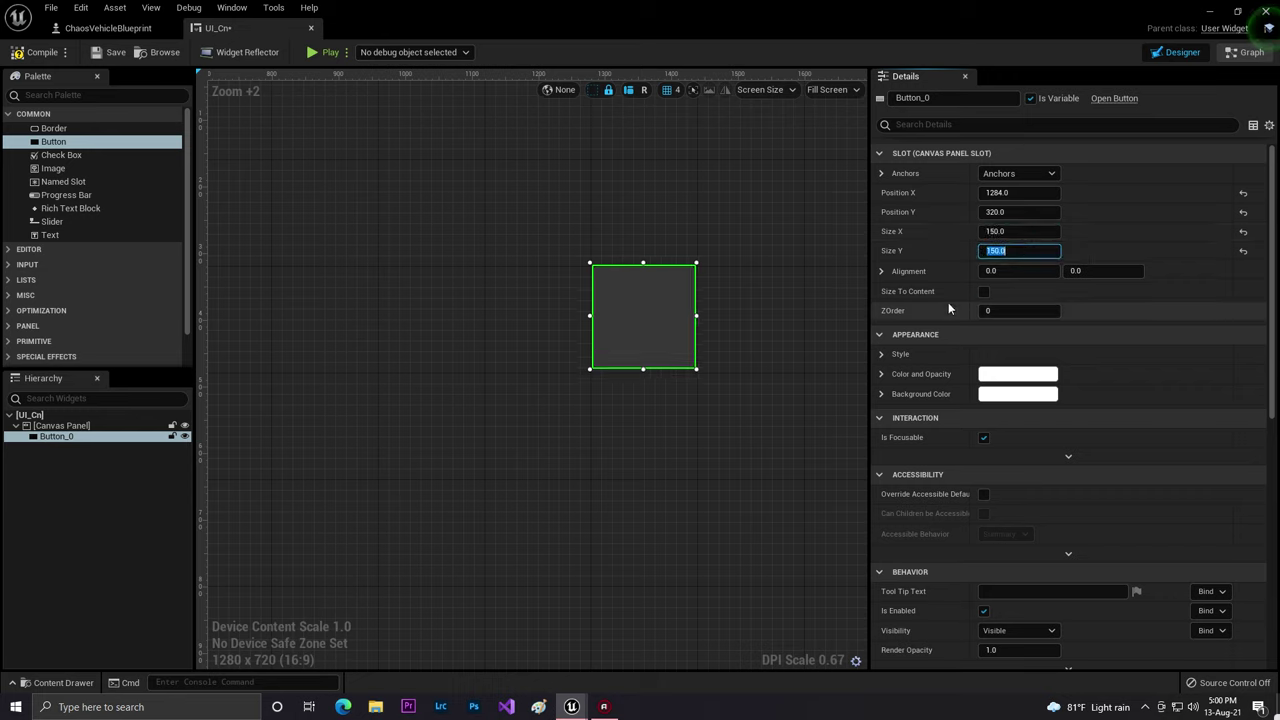
# - Expand the button's style, filter its details by "b", and set the Normal tint to white
pyautogui.click(881, 355)
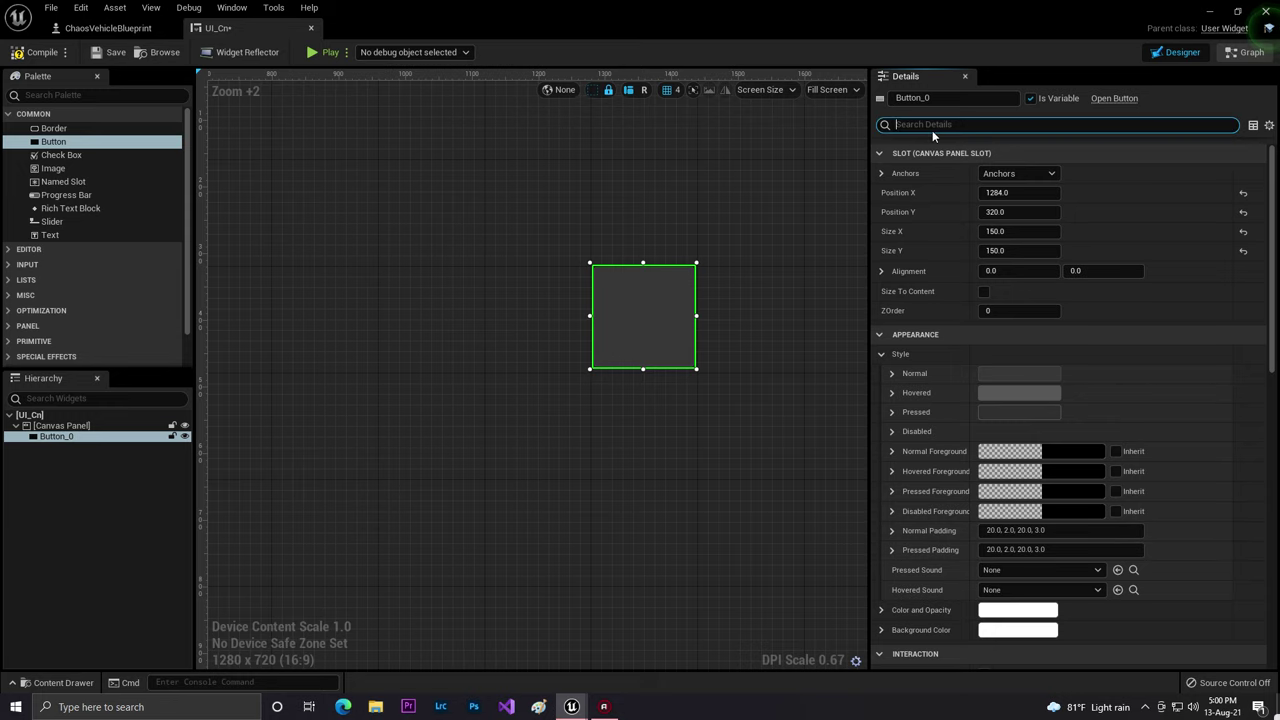
pyautogui.write('br')
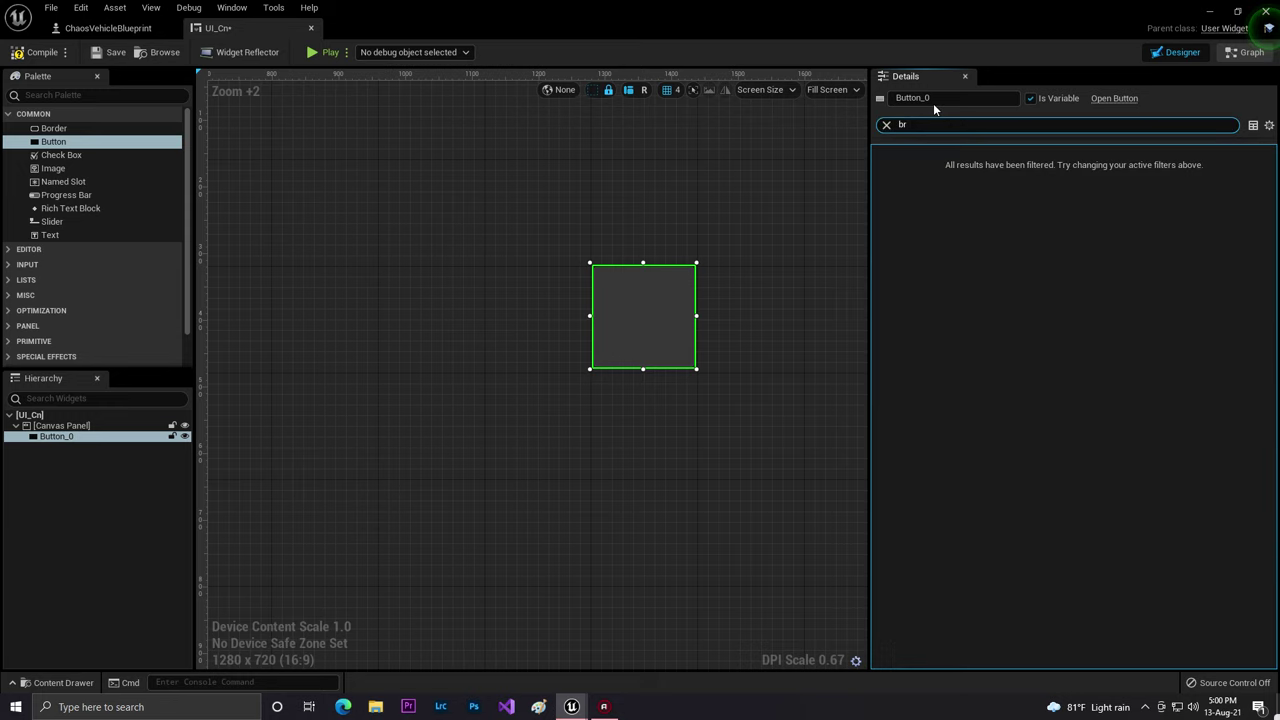
pyautogui.press('BackSpace')
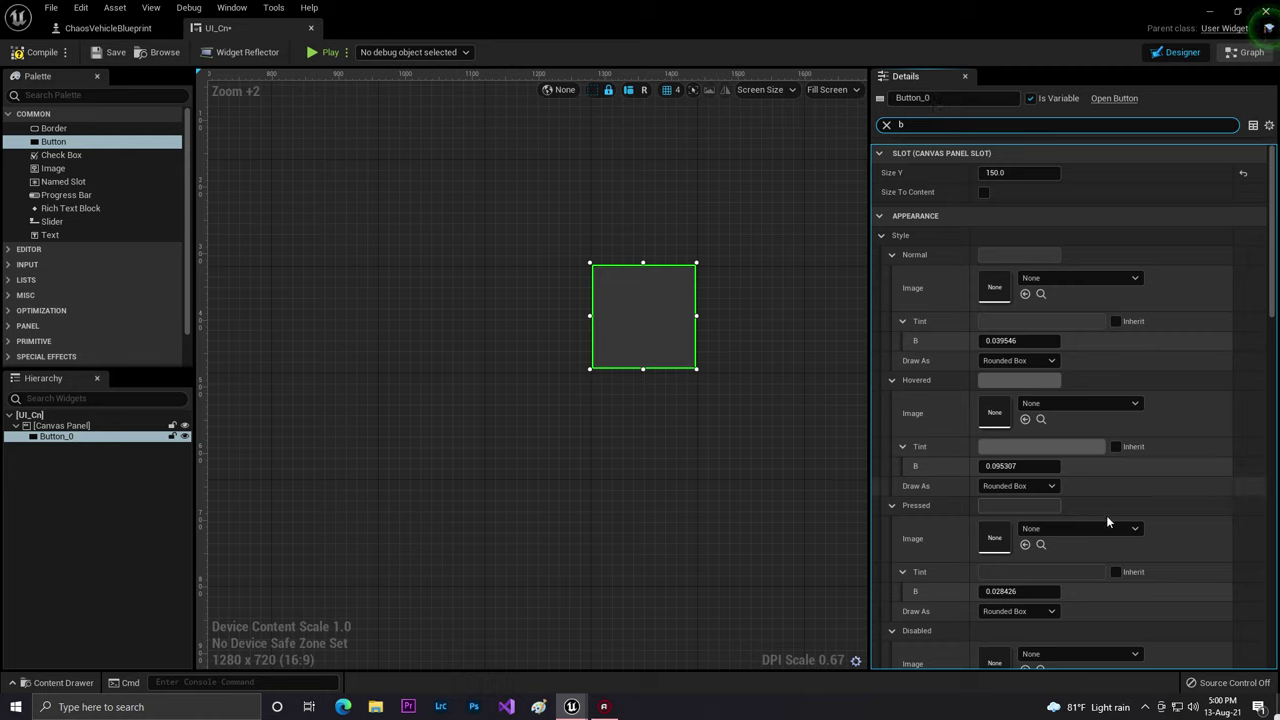
pyautogui.click(1025, 321)
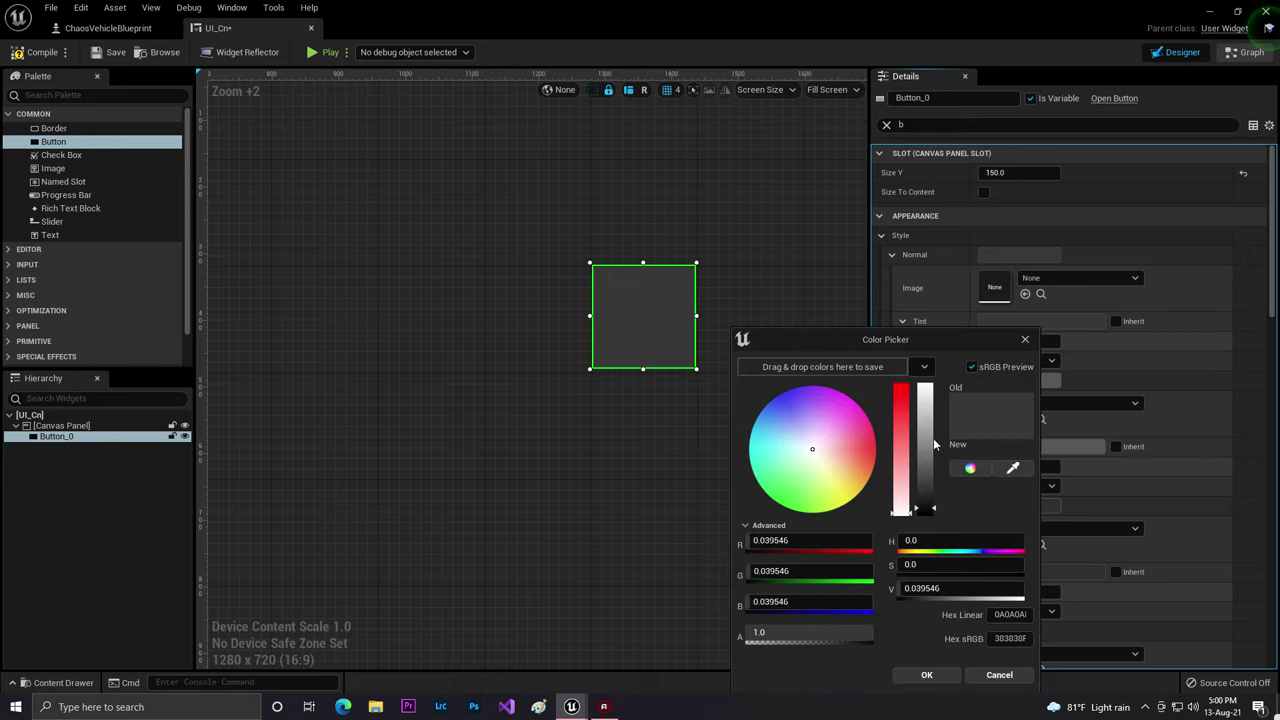
pyautogui.moveTo(928, 444); pyautogui.dragTo(934, 325)
pyautogui.click(926, 676)
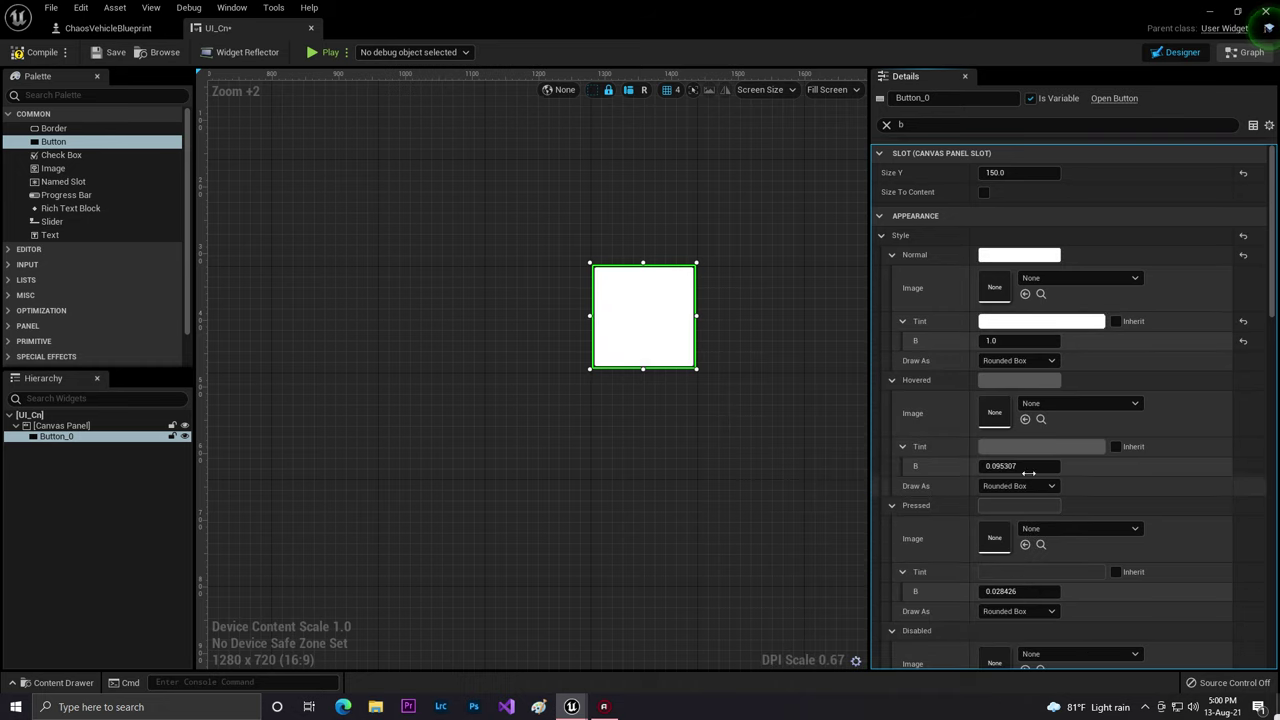
# - Set the button's Hovered and Pressed tints to white
pyautogui.click(1041, 446)
pyautogui.moveTo(946, 442); pyautogui.dragTo(940, 396)
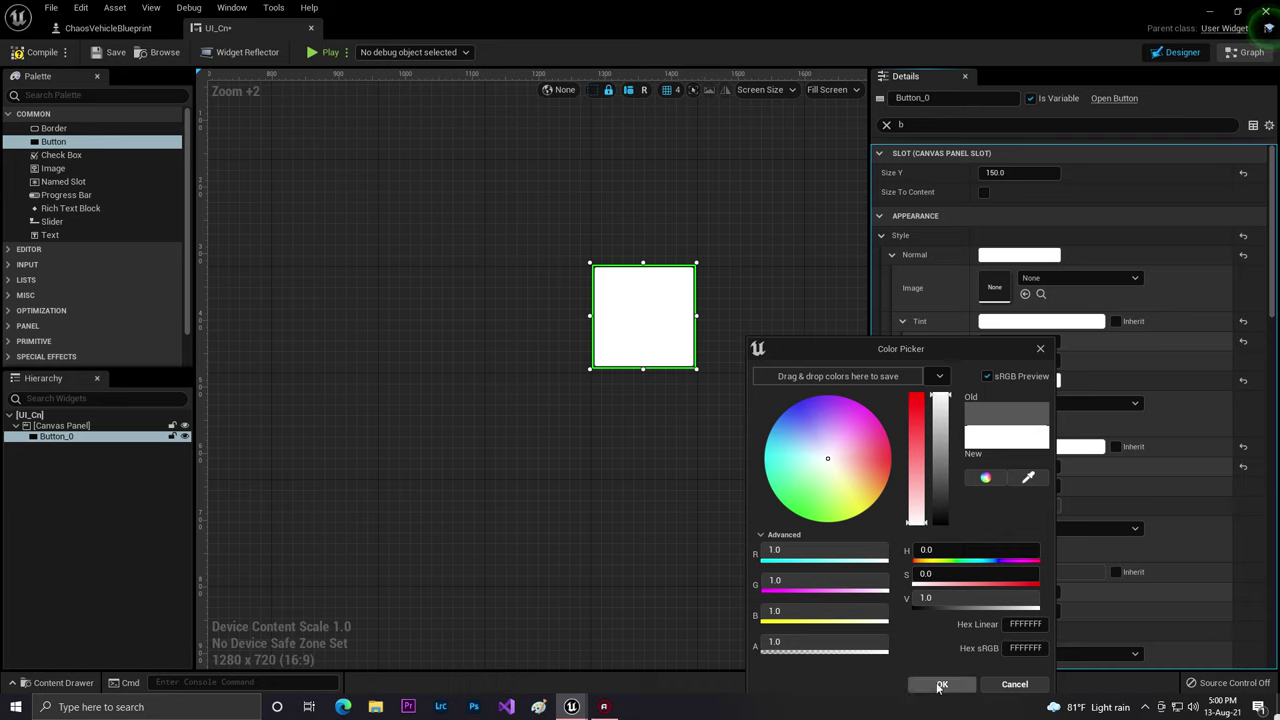
pyautogui.click(940, 684)
pyautogui.click(1050, 571)
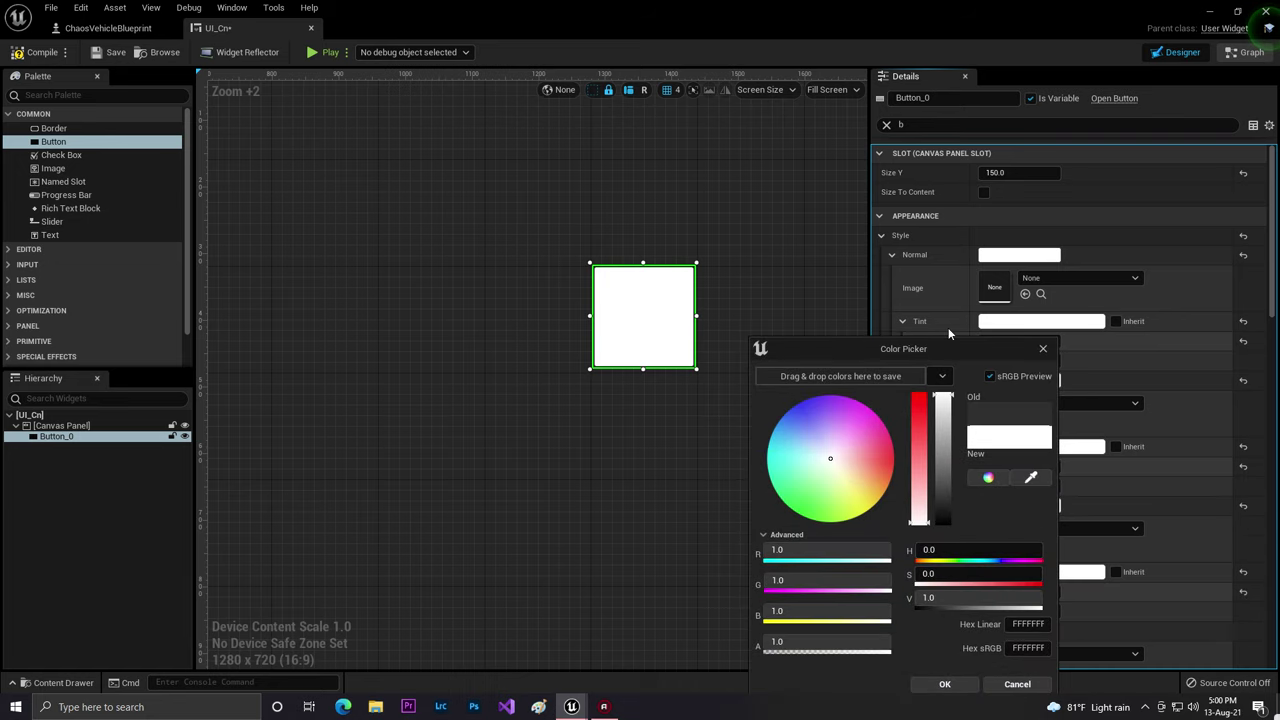
pyautogui.click(945, 684)
# - Set Draw As to Box for the button's Pressed, Hovered and Normal states
pyautogui.scroll(-5, 1073, 510)
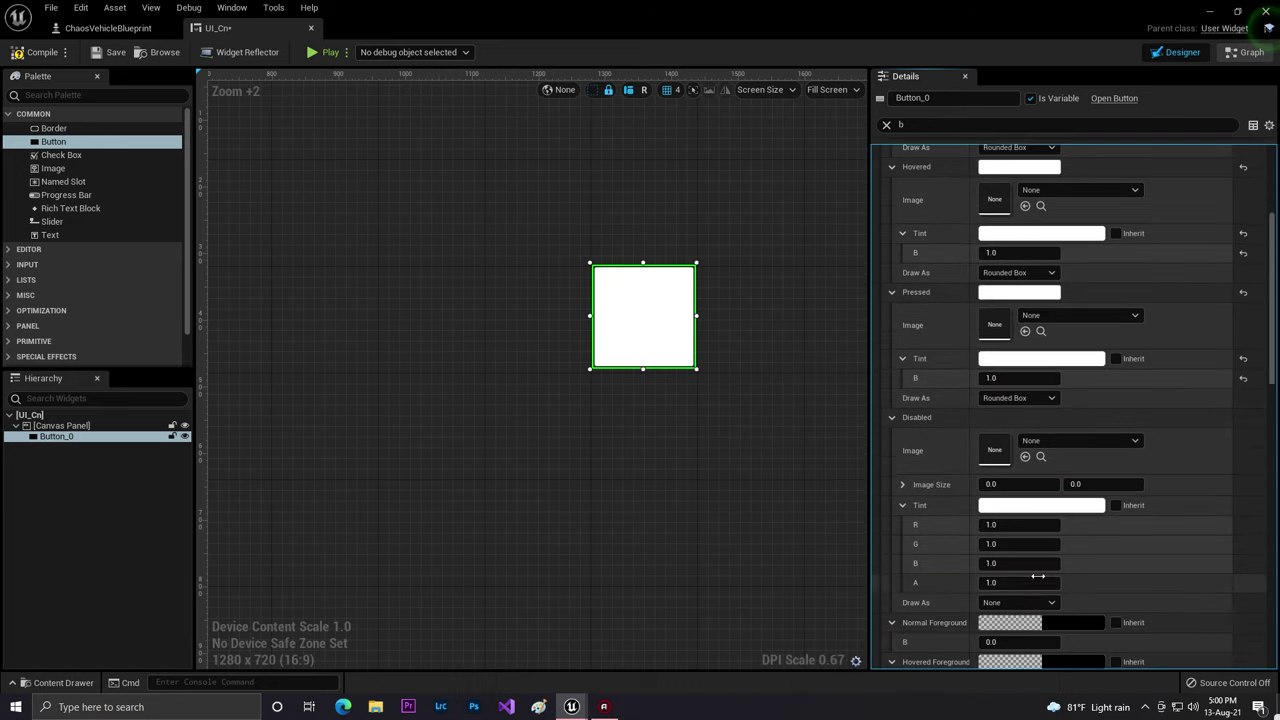
pyautogui.scroll(-2, 1085, 440)
pyautogui.scroll(2, 1101, 363)
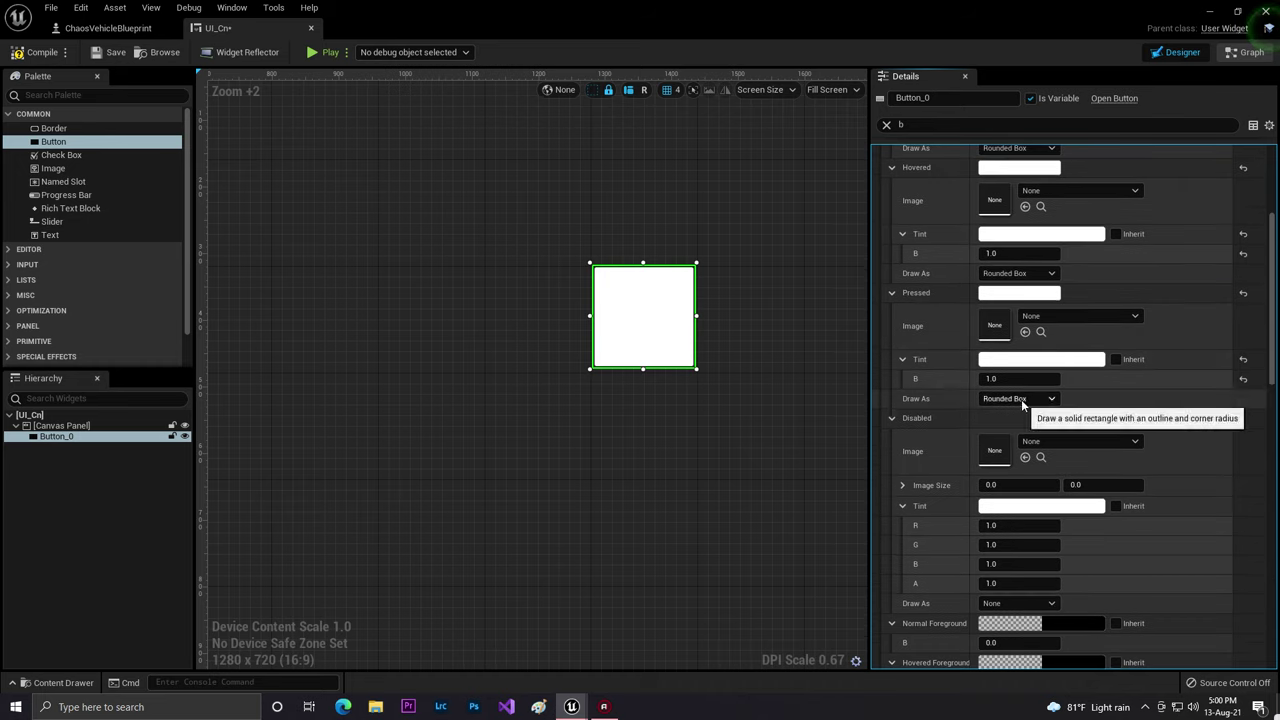
pyautogui.click(1020, 398)
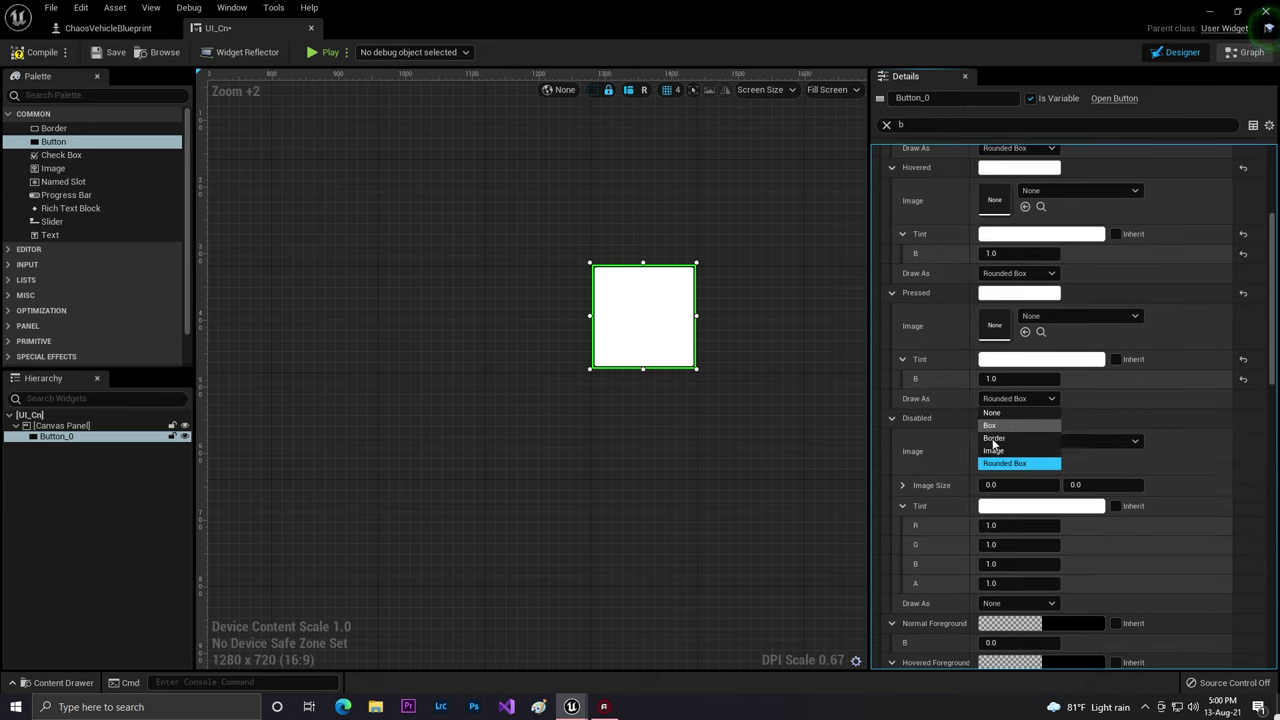
pyautogui.click(1008, 425)
pyautogui.scroll(3, 1030, 405)
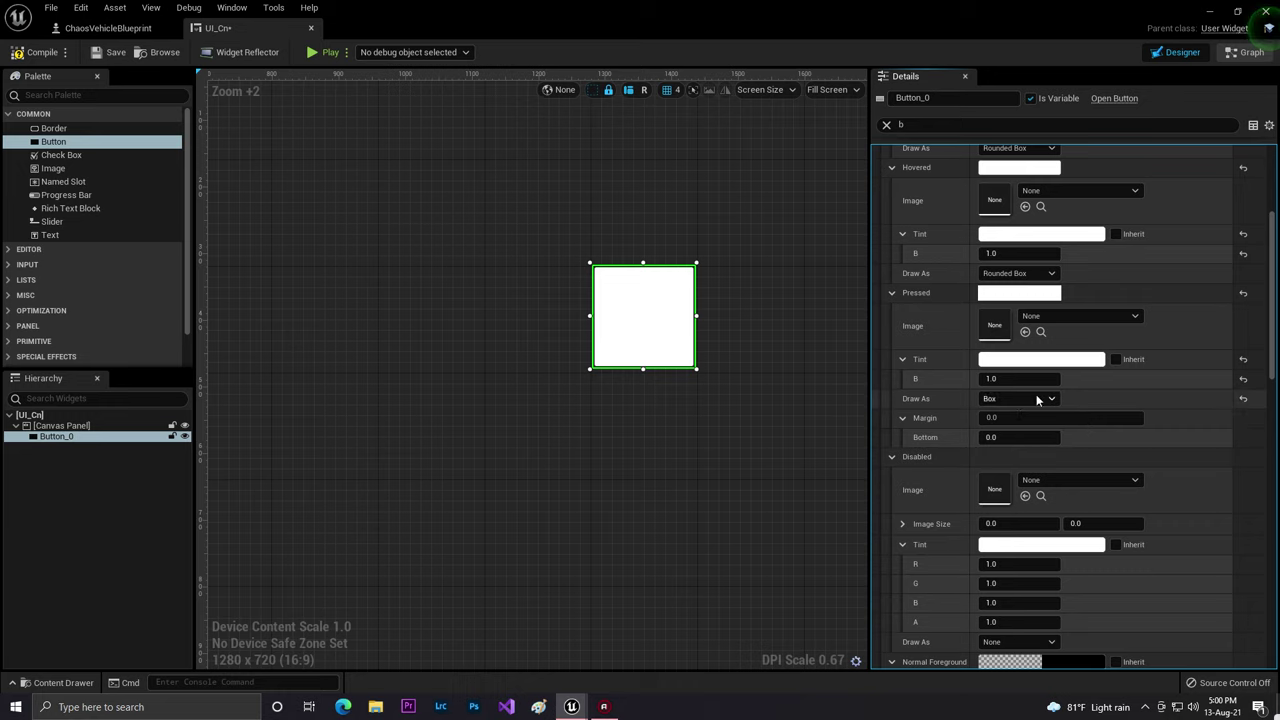
pyautogui.click(1015, 381)
pyautogui.click(995, 407)
pyautogui.scroll(2, 1037, 383)
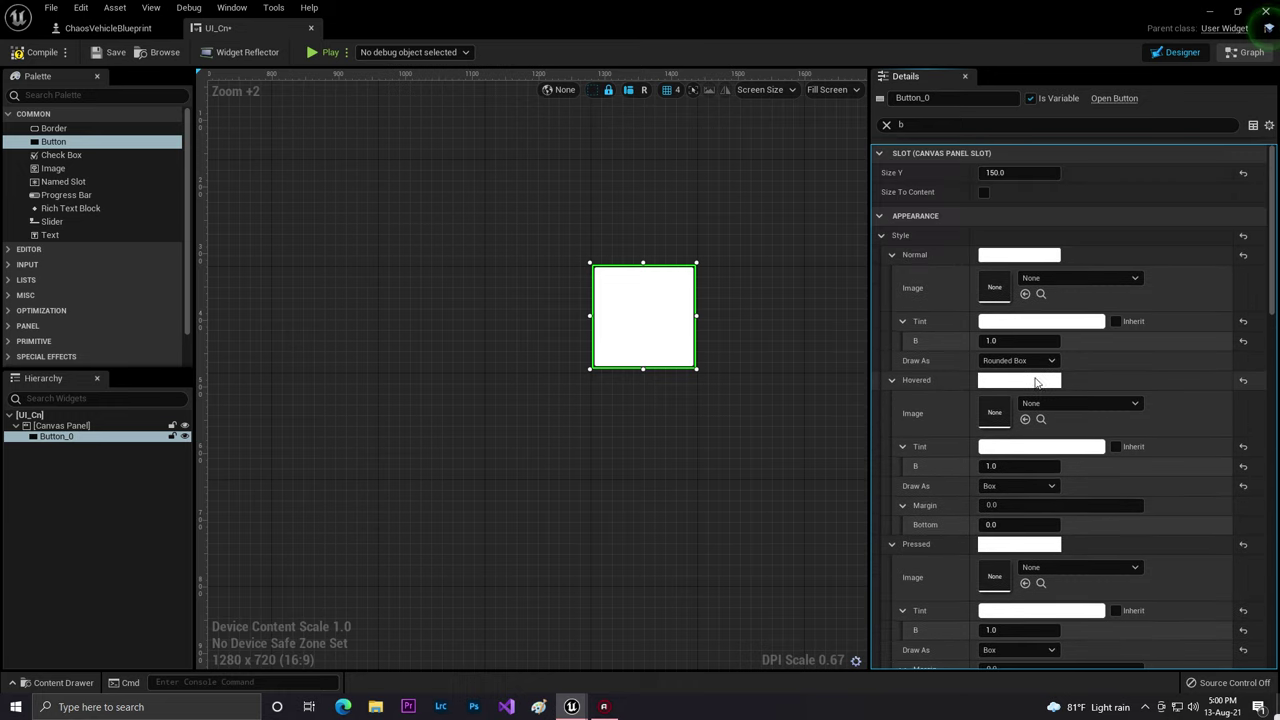
pyautogui.click(1020, 361)
pyautogui.click(1015, 386)
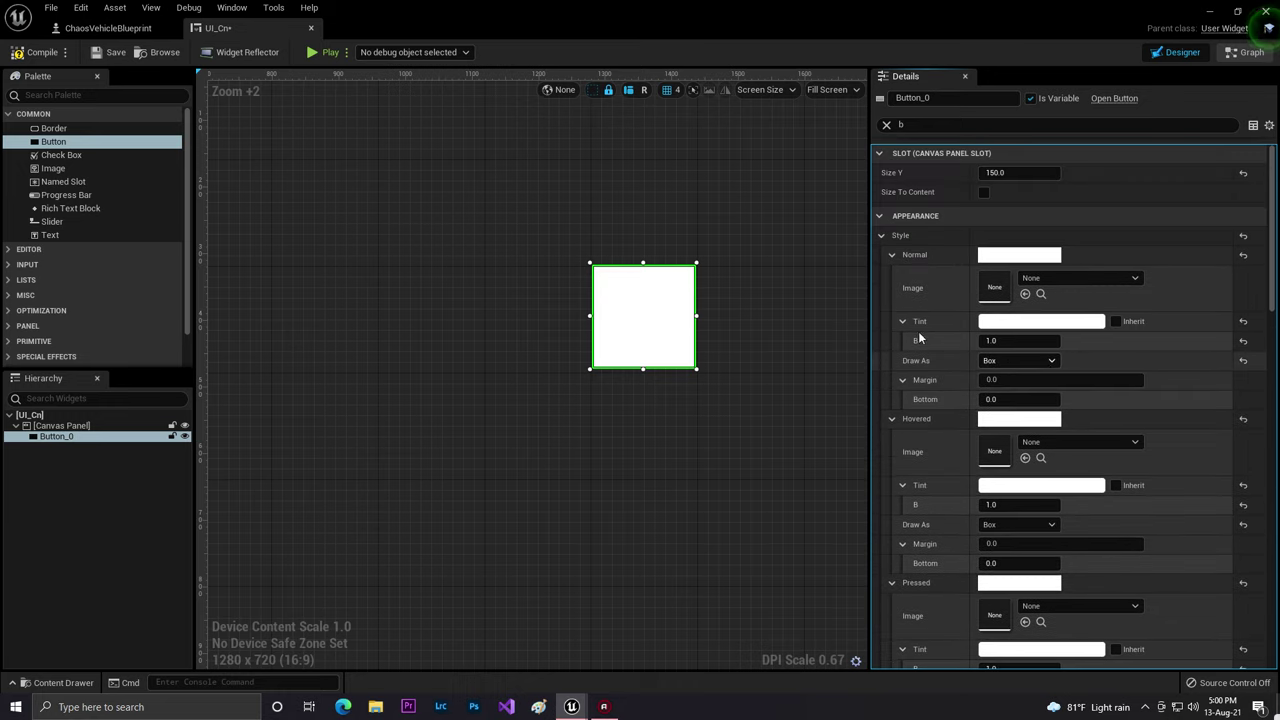
# - Keep Box as the Normal Draw As mode and assign the circle-croppeds icon to the button's Normal, Hovered and Pressed images
pyautogui.click(1013, 364)
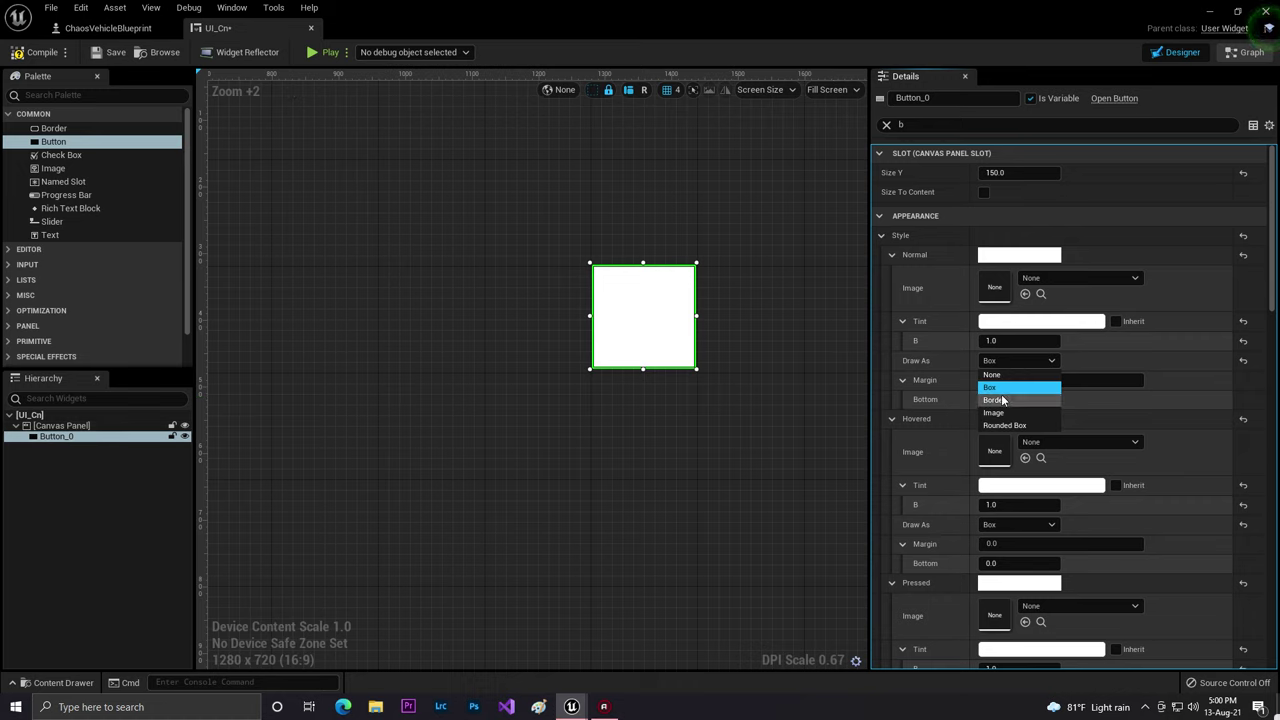
pyautogui.click(1002, 390)
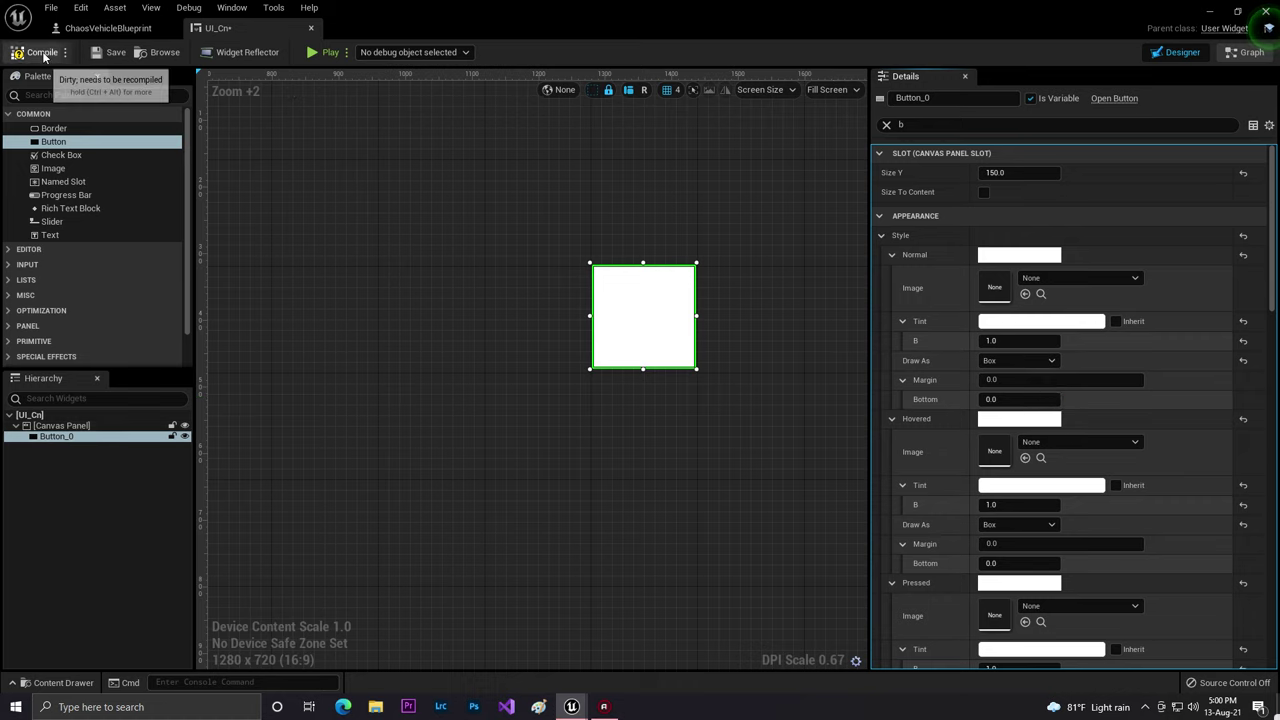
pyautogui.hotkey('ctrl', 'space')
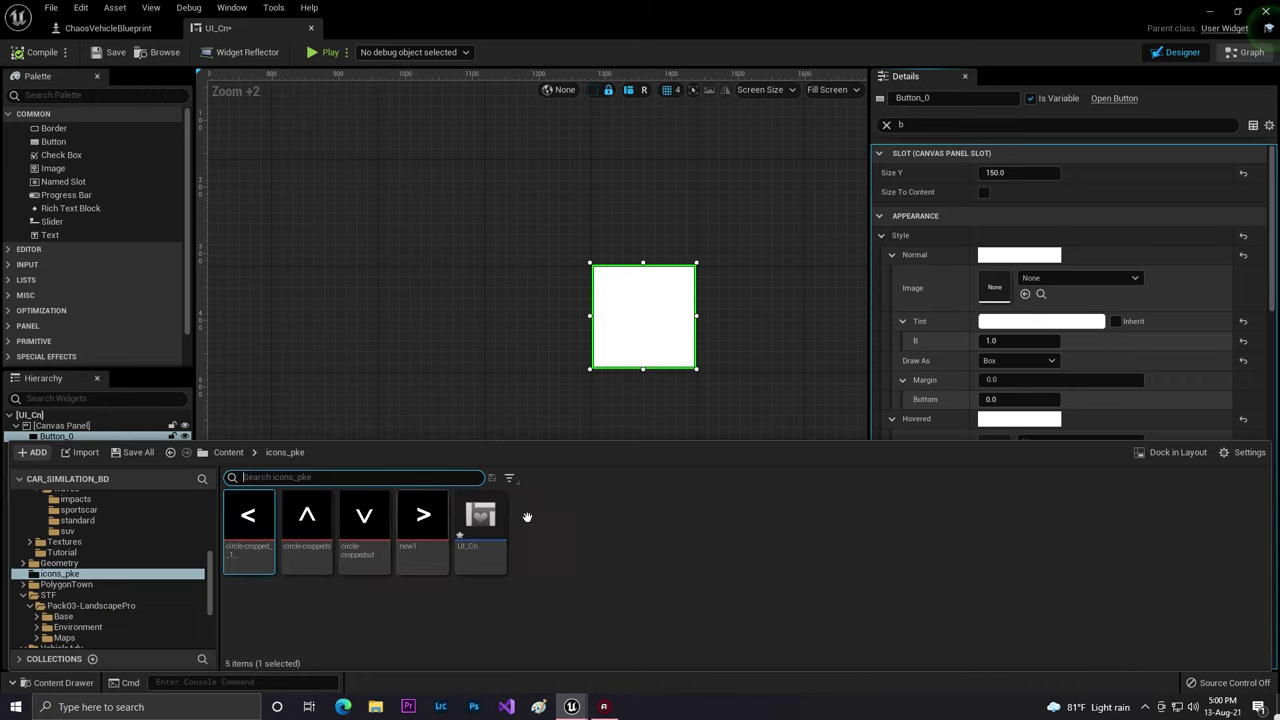
pyautogui.moveTo(307, 515); pyautogui.dragTo(996, 288)
pyautogui.moveTo(325, 496); pyautogui.dragTo(994, 367)
pyautogui.scroll(-4, 1060, 300)
pyautogui.moveTo(307, 515); pyautogui.dragTo(996, 276)
pyautogui.scroll(-5, 1060, 300)
pyautogui.moveTo(332, 497); pyautogui.dragTo(996, 248)
pyautogui.scroll(-5, 900, 343)
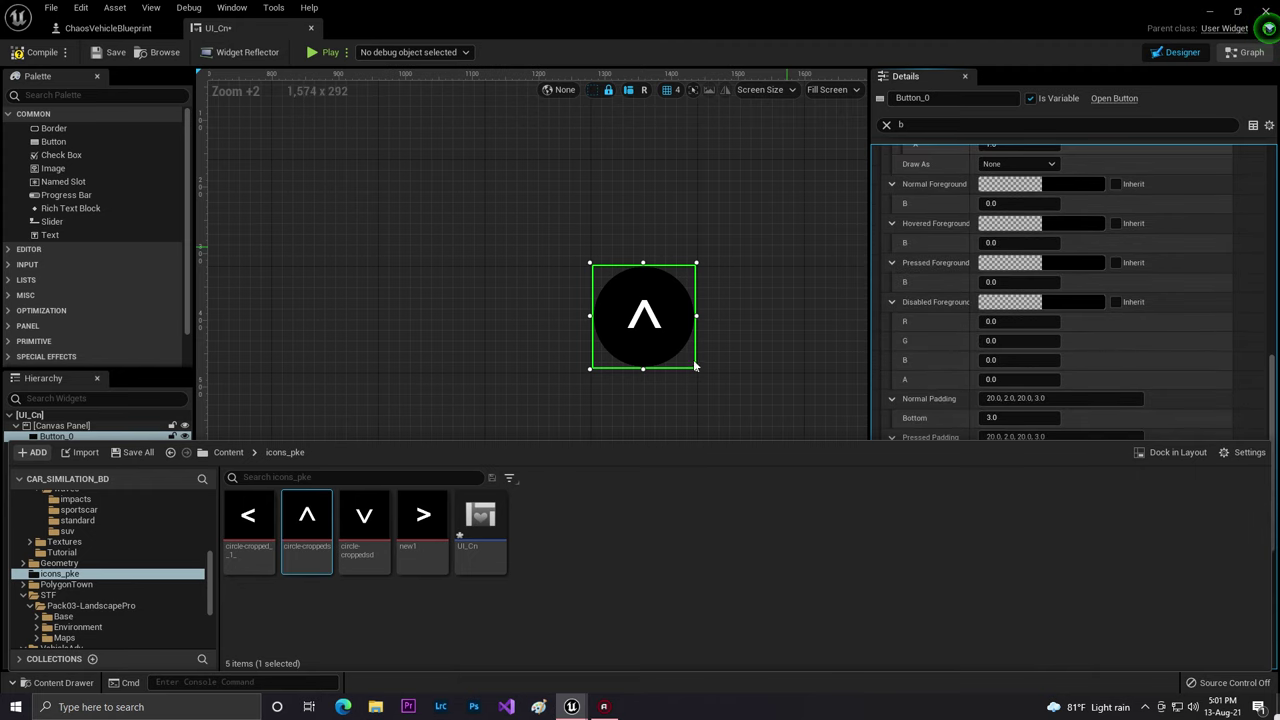
# - Compile and save the widget, and move the up-arrow button to about X 1552, Y 432 on the canvas
pyautogui.click(20, 55)
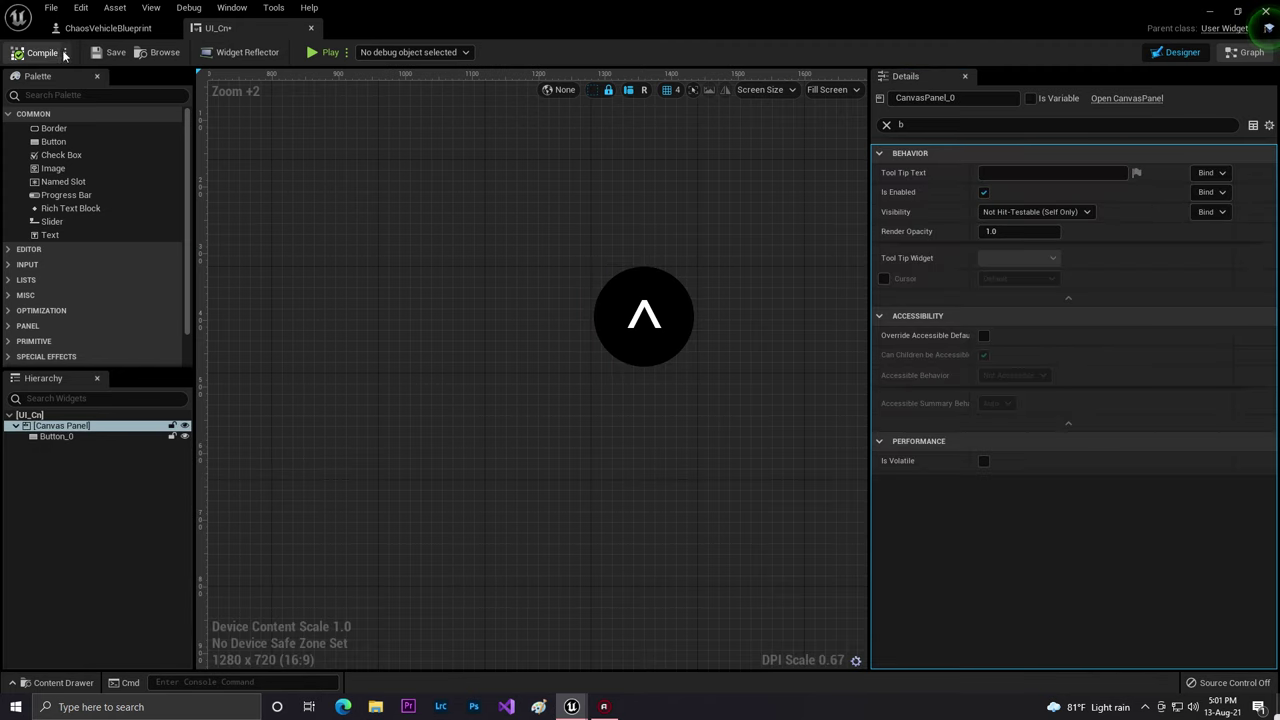
pyautogui.click(98, 53)
pyautogui.scroll(-5, 455, 252)
pyautogui.moveTo(786, 321); pyautogui.dragTo(686, 292, button='right')
pyautogui.scroll(3, 620, 300)
pyautogui.moveTo(429, 231); pyautogui.dragTo(548, 282)
pyautogui.rightClick(548, 282)
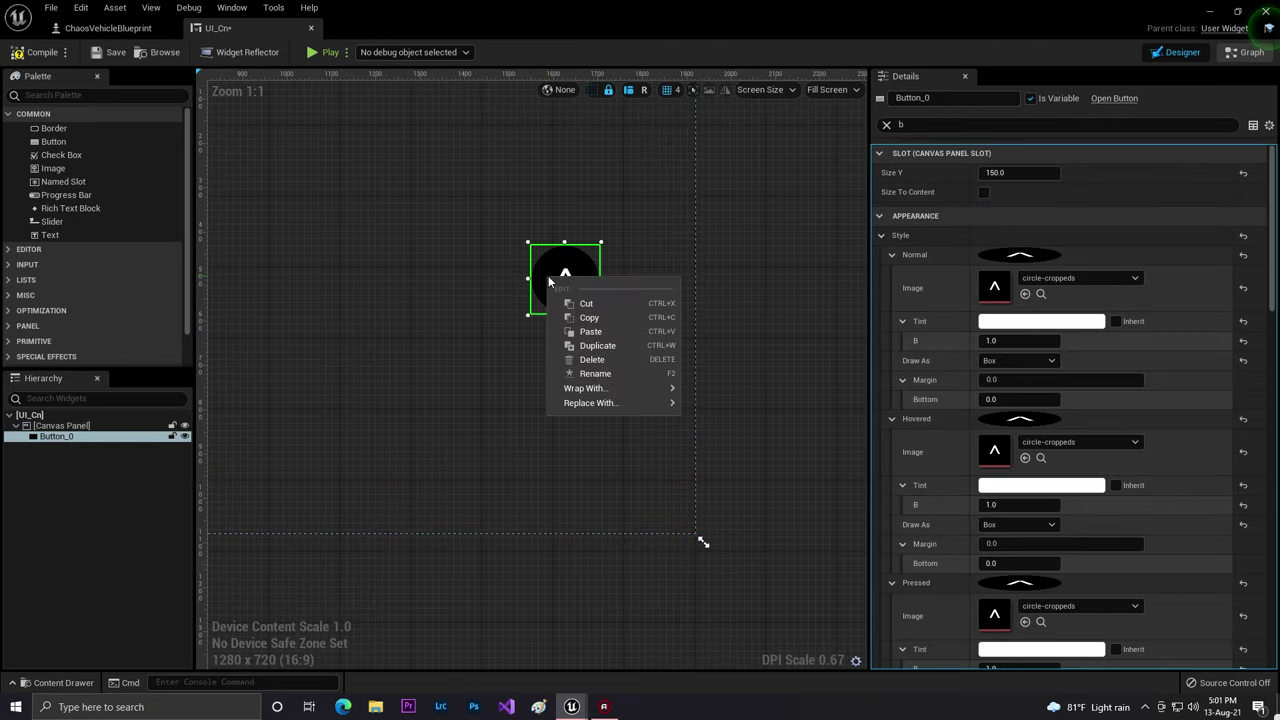
pyautogui.click(644, 288)
pyautogui.click(580, 285)
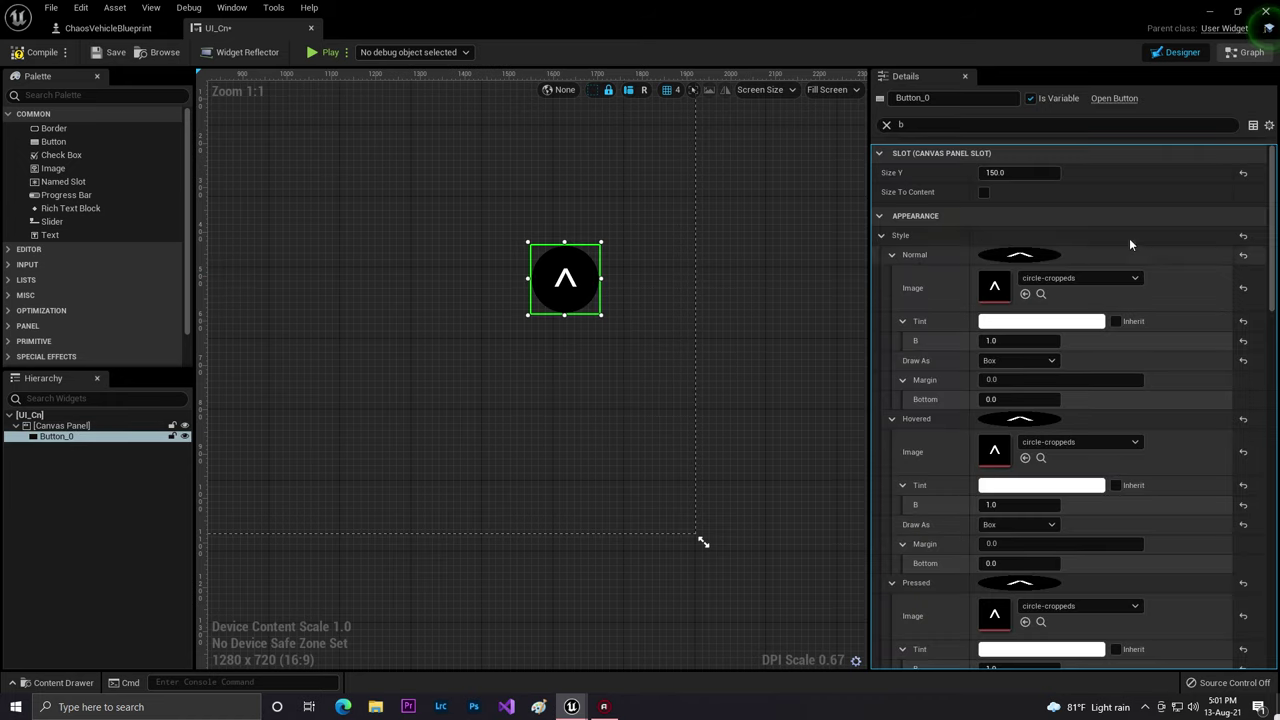
# - Clear the details filter, anchor the up-arrow button to the canvas's middle-right edge, and compile and save the widget
pyautogui.click(885, 126)
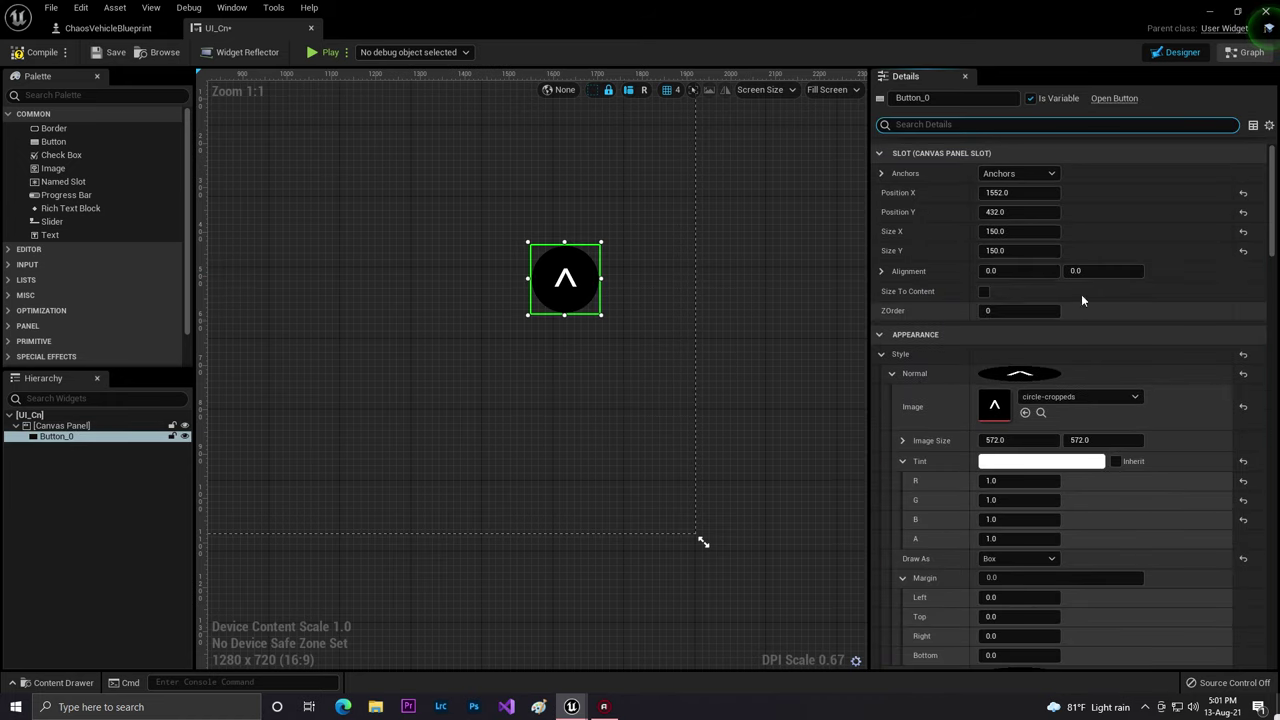
pyautogui.click(1038, 174)
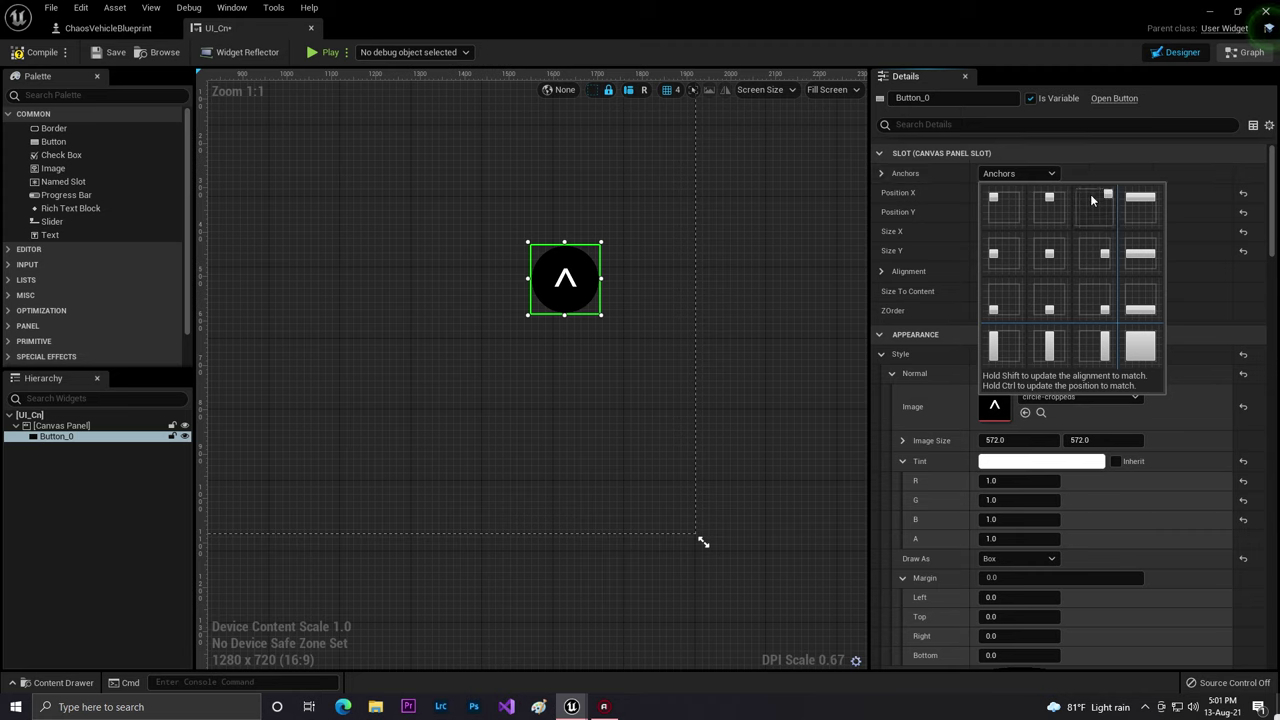
pyautogui.click(1096, 254)
pyautogui.moveTo(742, 236); pyautogui.dragTo(885, 290, button='right')
pyautogui.scroll(-4, 742, 334)
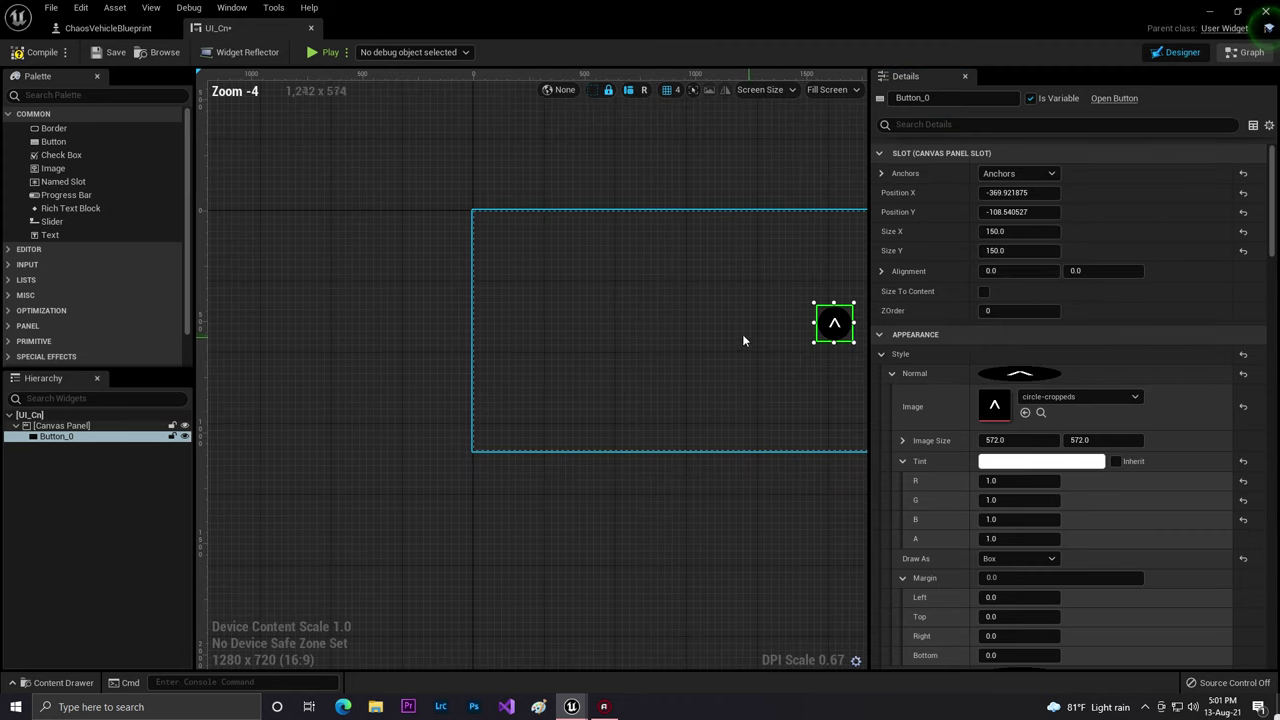
pyautogui.scroll(1, 720, 373)
pyautogui.scroll(2, 720, 372)
pyautogui.moveTo(720, 372); pyautogui.dragTo(625, 363, button='right')
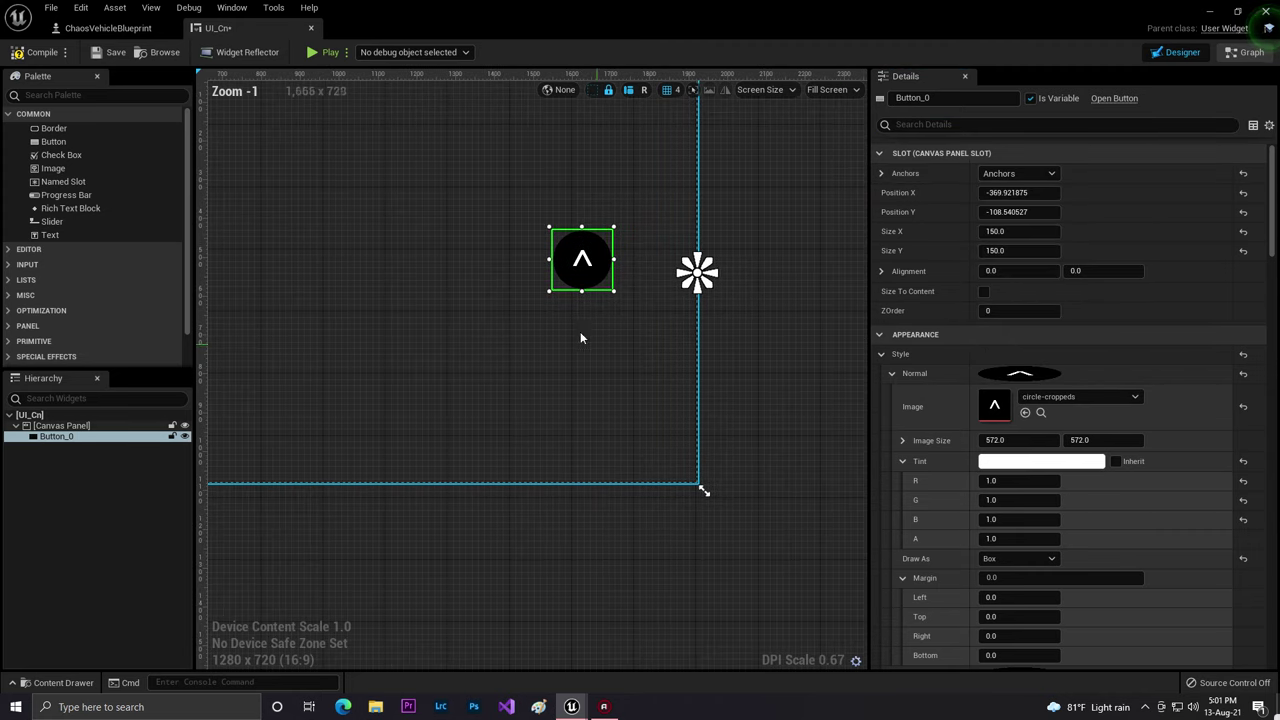
pyautogui.click(42, 53)
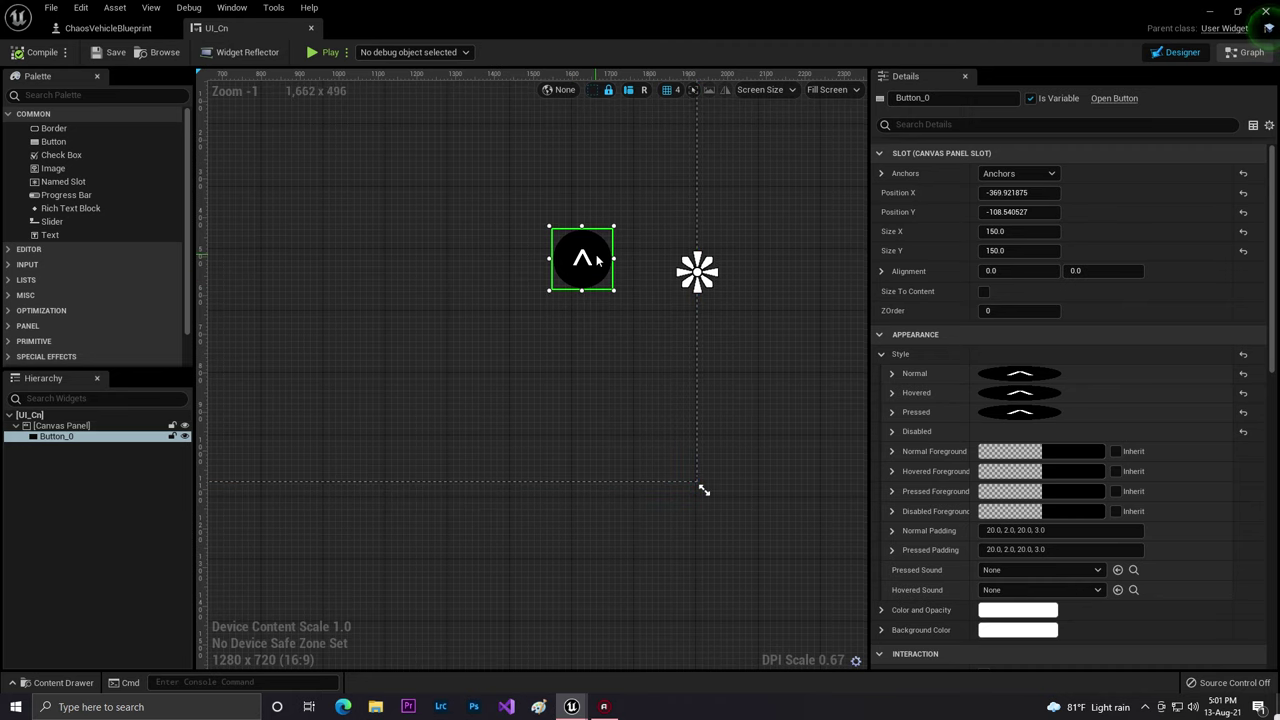
# - Duplicate the up-arrow button and place the copy below the original, at about X -374, Y 127 from its anchor
pyautogui.rightClick(594, 259)
pyautogui.click(655, 323)
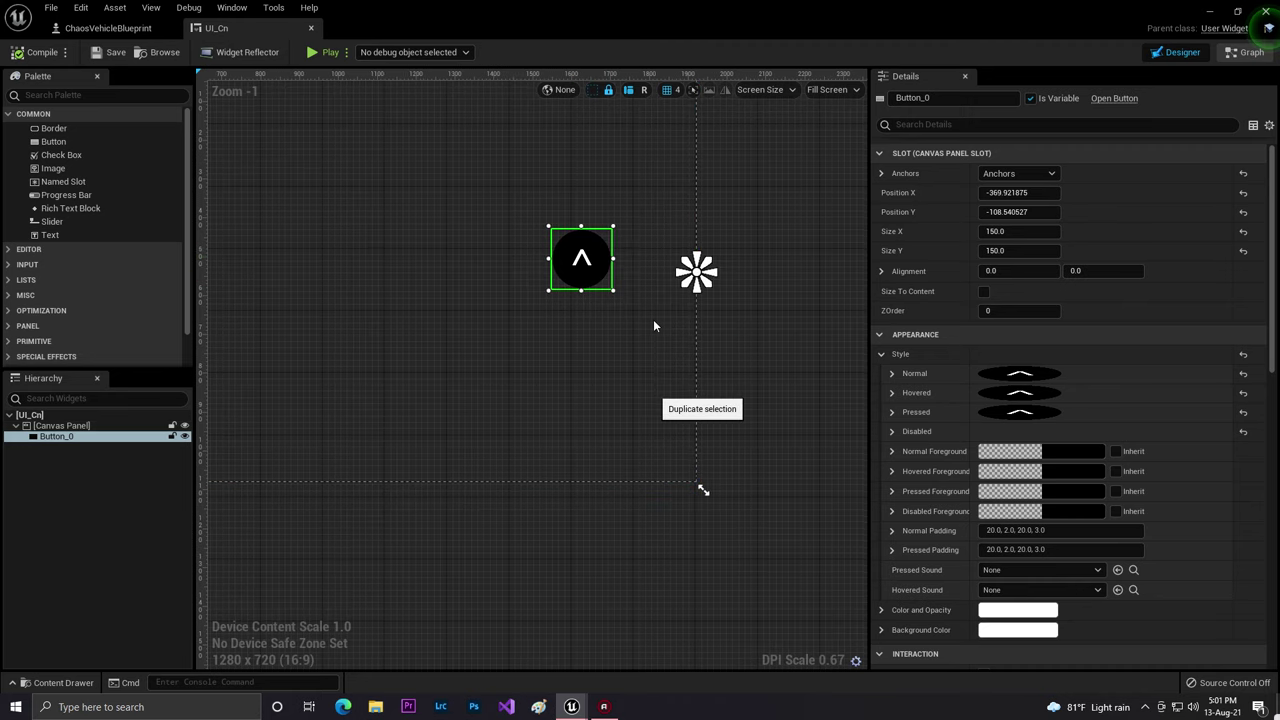
pyautogui.moveTo(732, 303); pyautogui.dragTo(623, 368)
pyautogui.scroll(6, 584, 340)
pyautogui.click(698, 352)
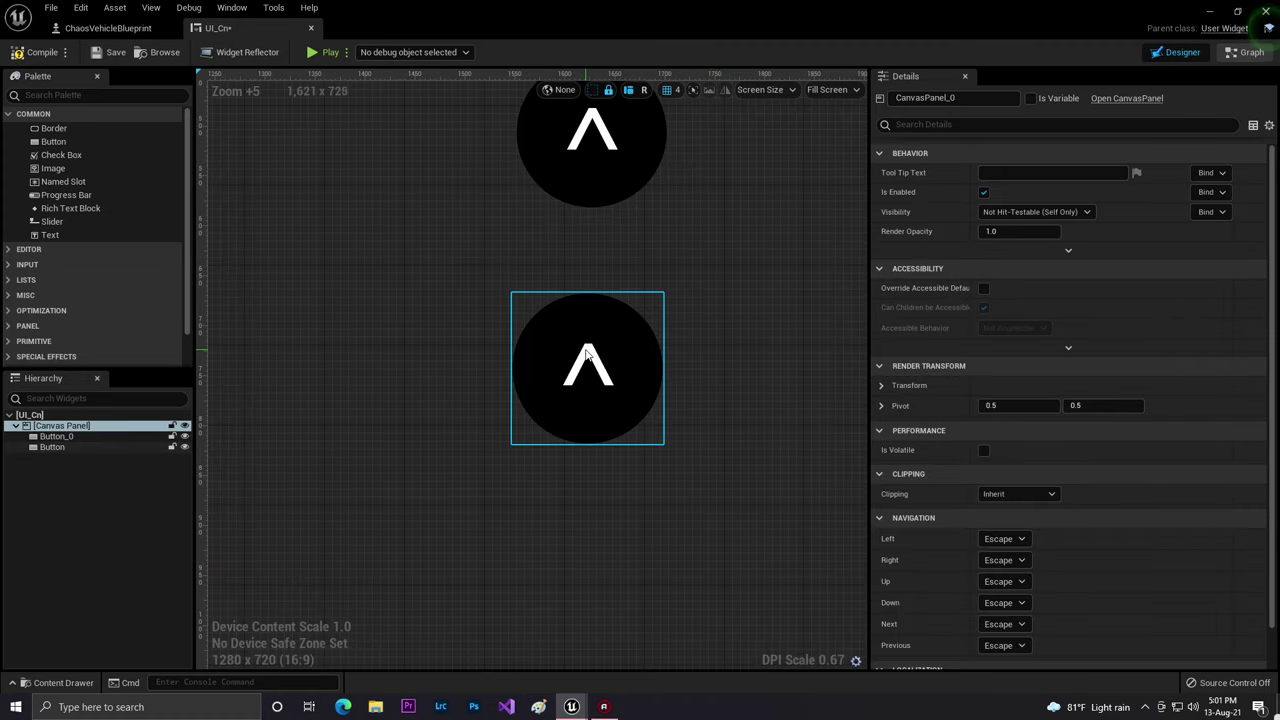
# - Filter the lower button's details by "b", set its Normal, Hovered and Pressed images to circle-croppedsd, and save the compiled widget
pyautogui.click(588, 355)
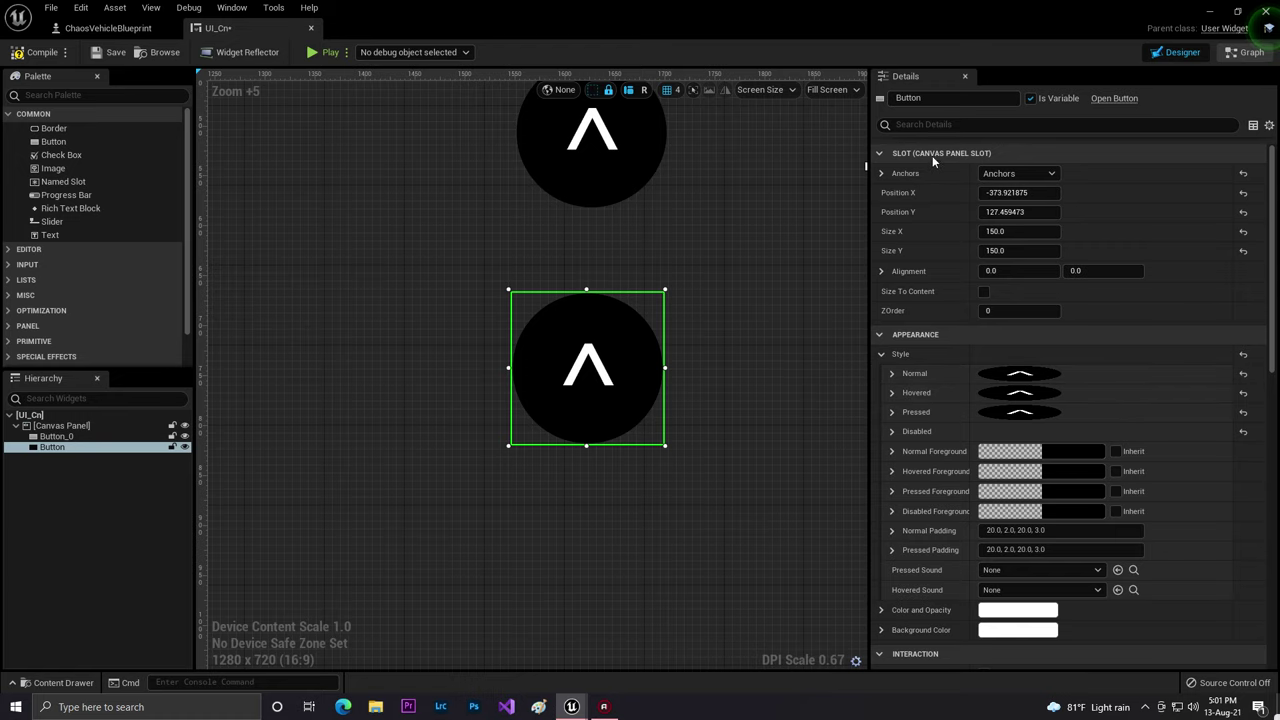
pyautogui.click(938, 125)
pyautogui.write('b')
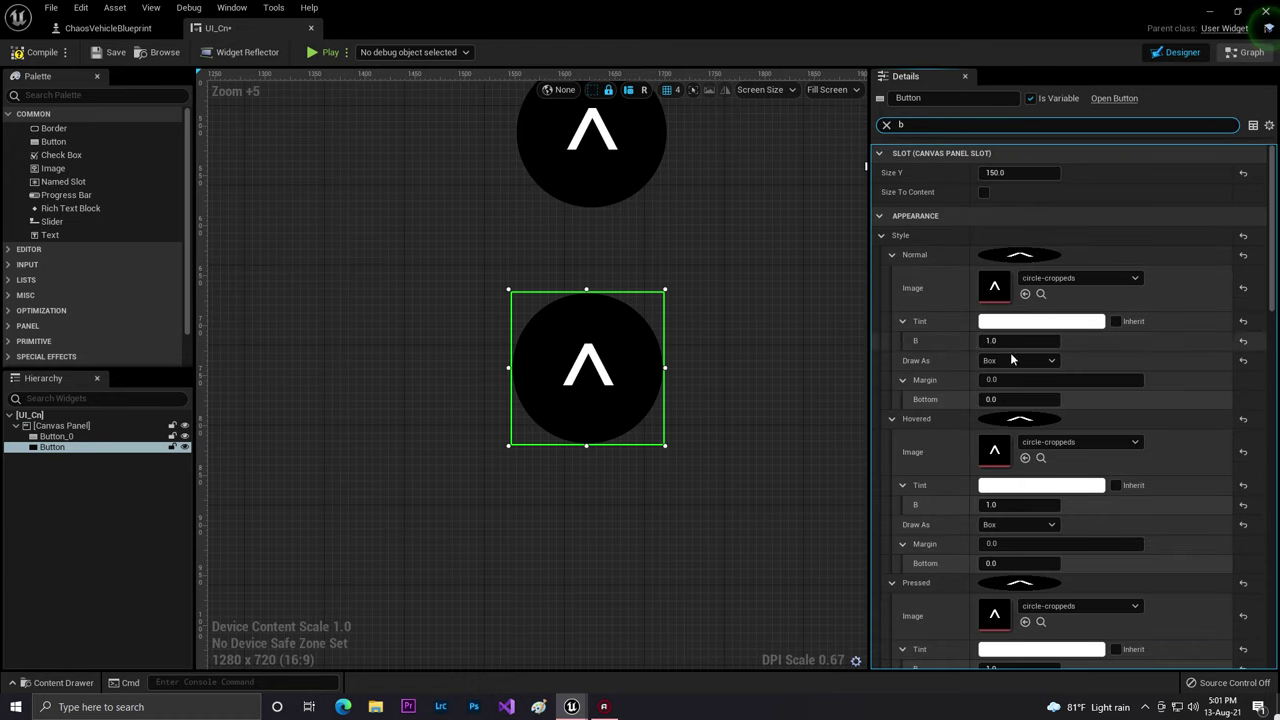
pyautogui.scroll(-1, 1093, 390)
pyautogui.hotkey('ctrl', 'space')
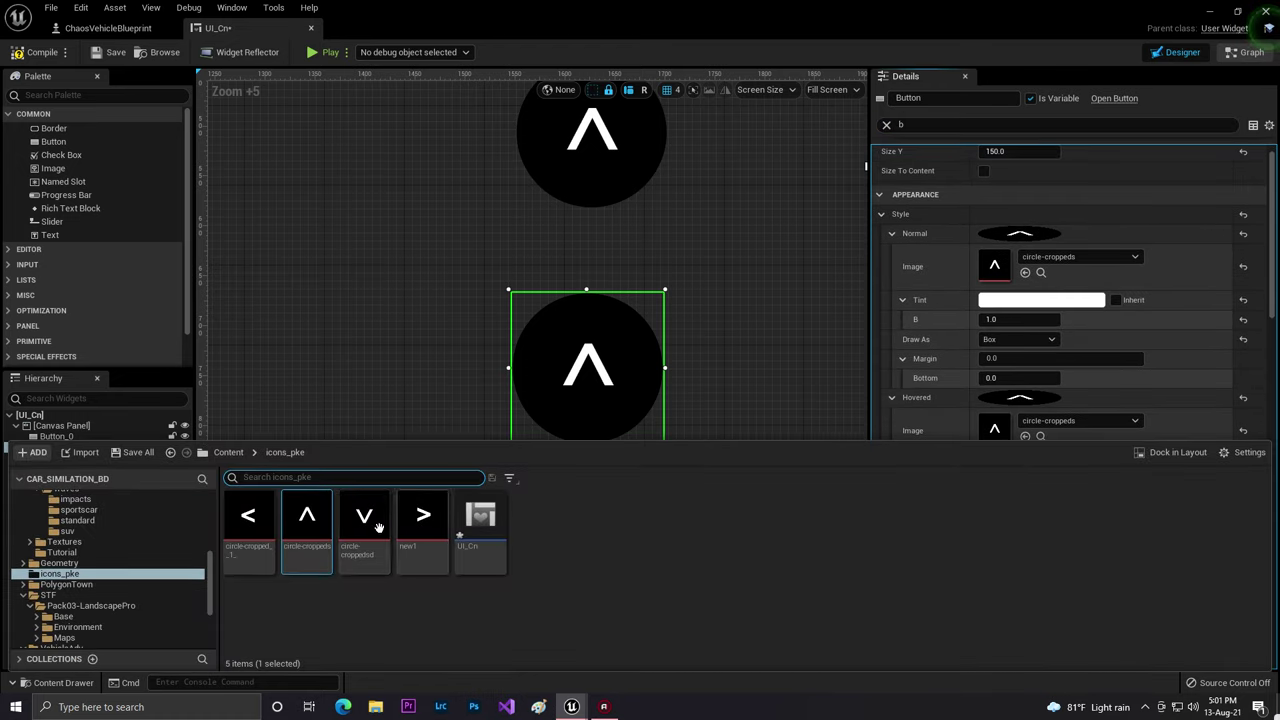
pyautogui.moveTo(378, 527); pyautogui.dragTo(996, 266)
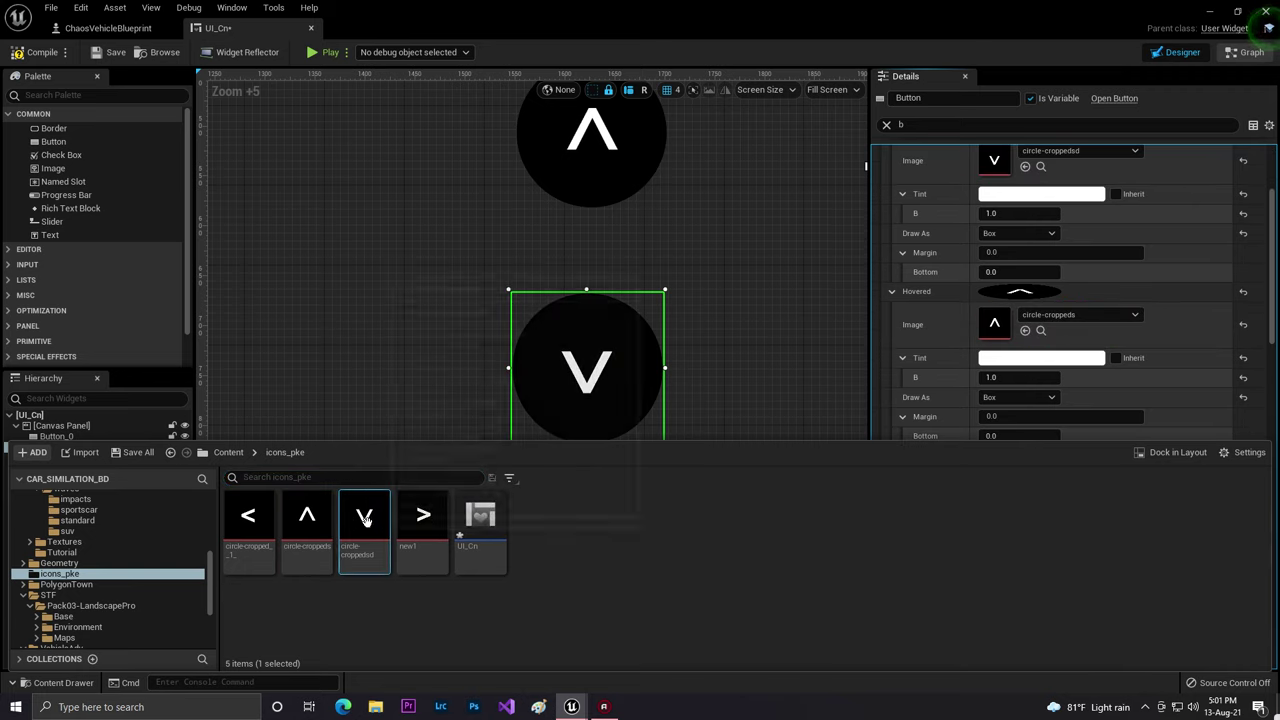
pyautogui.moveTo(366, 517); pyautogui.dragTo(1030, 280)
pyautogui.scroll(-3, 1016, 320)
pyautogui.scroll(-4, 1020, 300)
pyautogui.moveTo(371, 514); pyautogui.dragTo(1013, 232)
pyautogui.scroll(-3, 1013, 232)
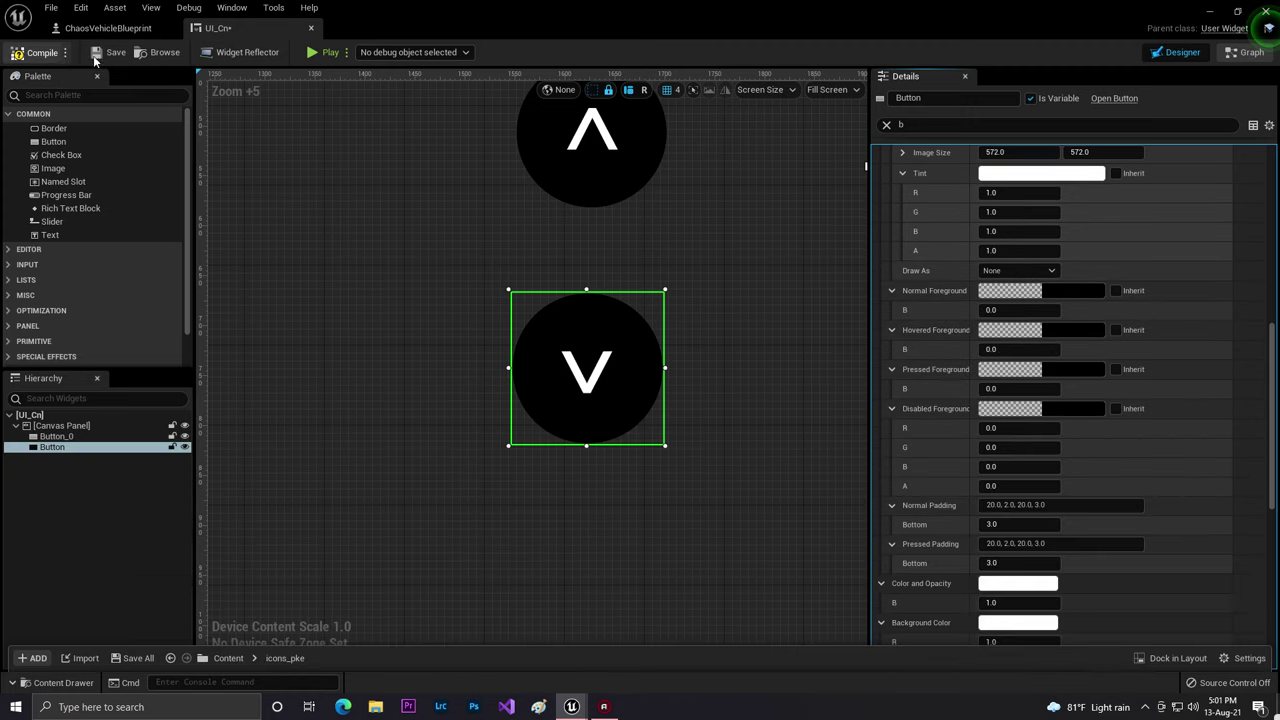
pyautogui.click(97, 55)
pyautogui.click(377, 202)
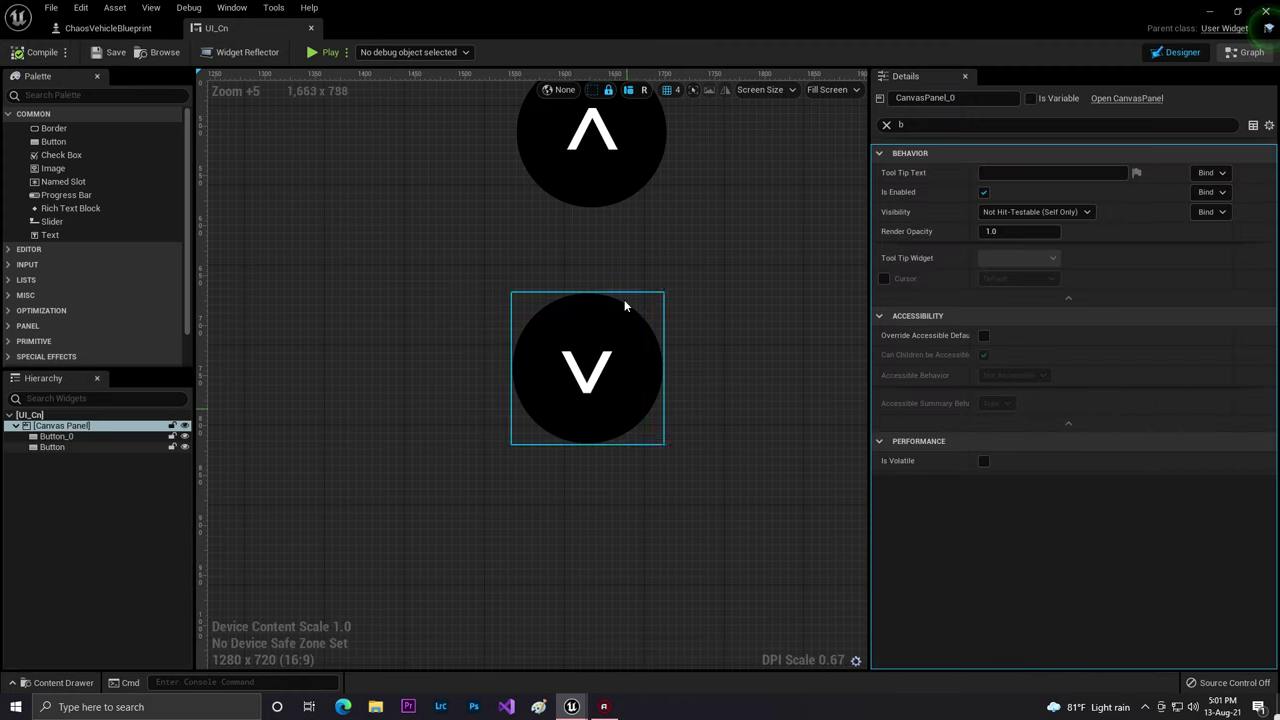
# - Clear the details filter and set the down-arrow button's anchor to the canvas's middle-right edge
pyautogui.moveTo(655, 160); pyautogui.dragTo(632, 276, button='right')
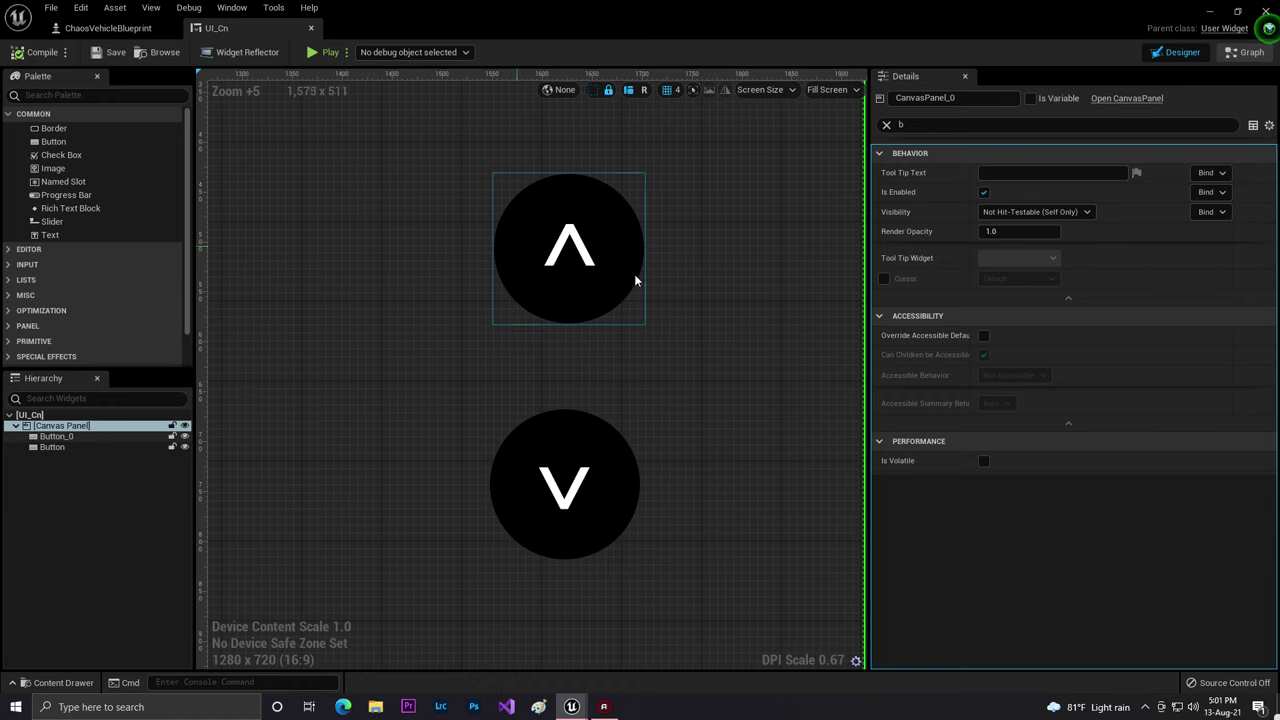
pyautogui.click(560, 433)
pyautogui.click(887, 125)
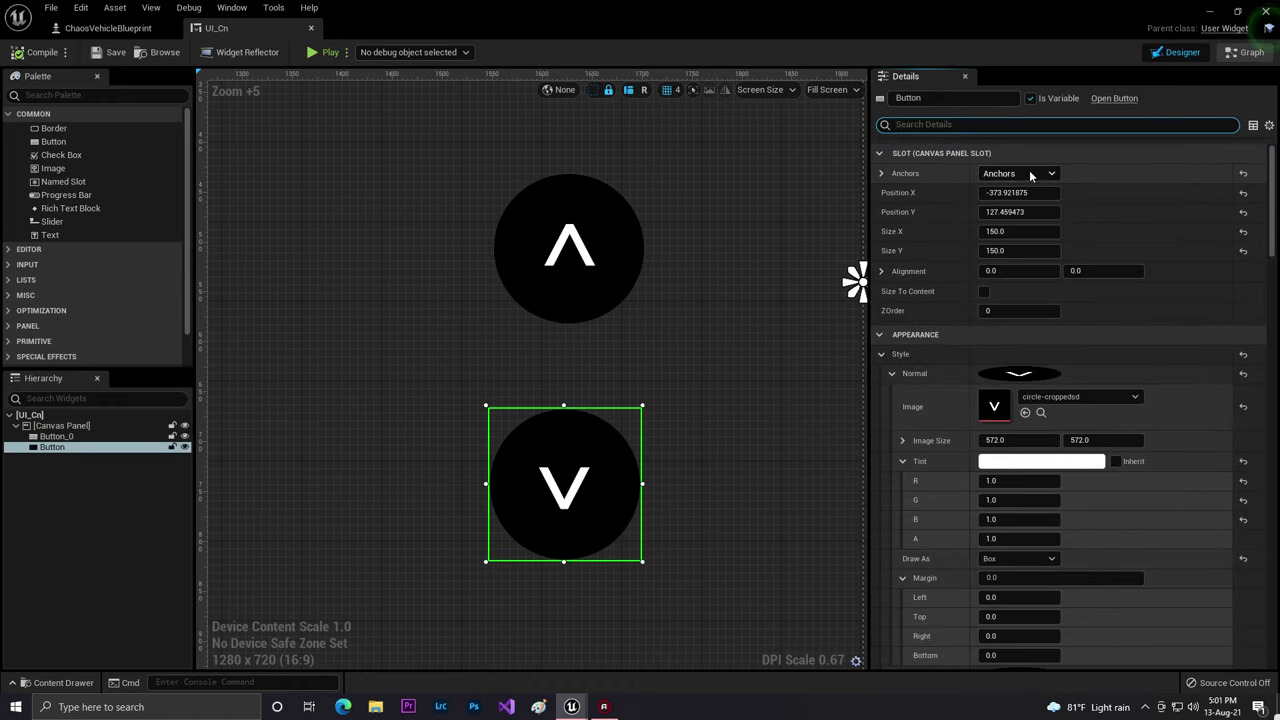
pyautogui.click(1029, 172)
pyautogui.click(1103, 257)
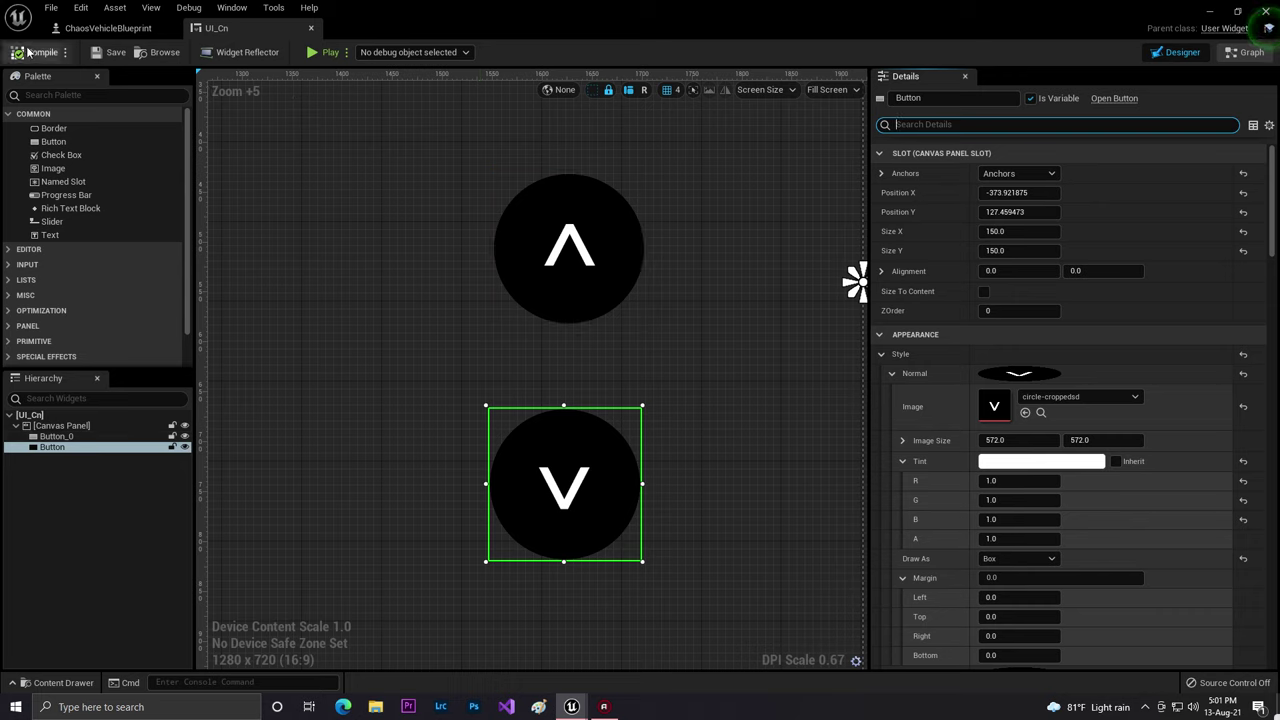
# - Add On Hovered and On Unhovered events for the up-arrow button, Button_0, to the widget's event graph
pyautogui.click(541, 238)
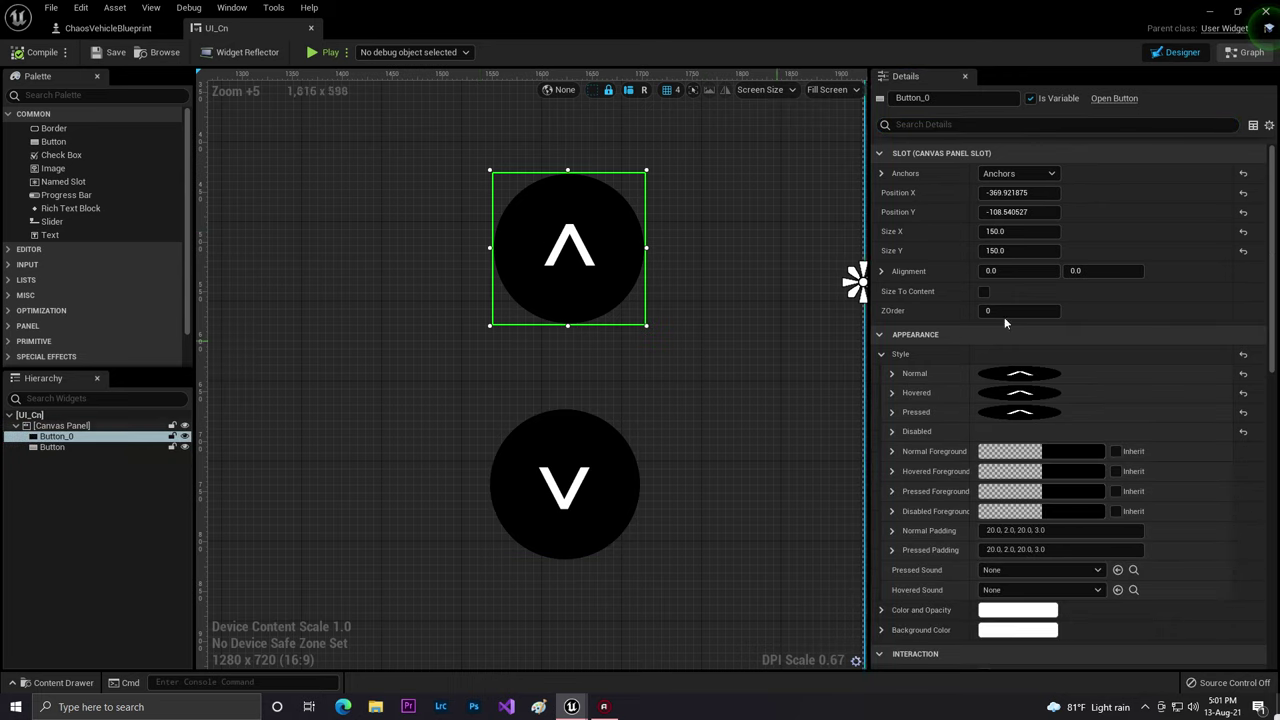
pyautogui.moveTo(1273, 245); pyautogui.dragTo(1274, 515)
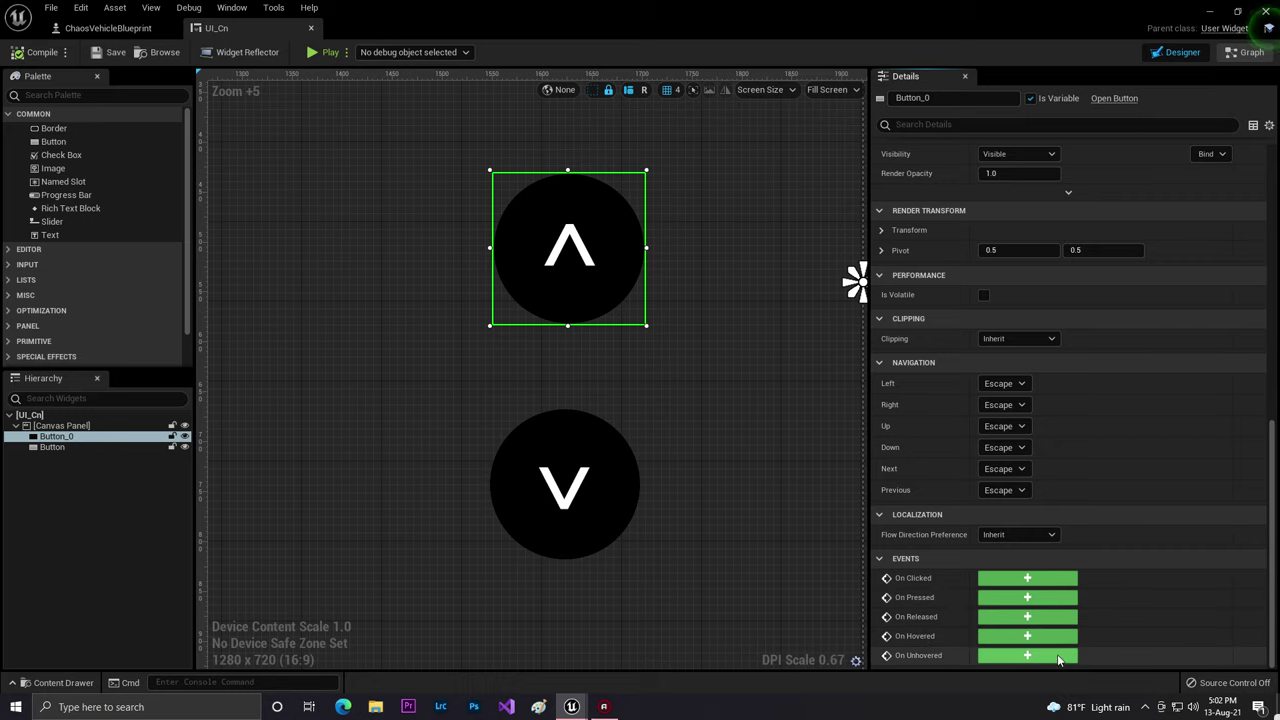
pyautogui.click(1030, 637)
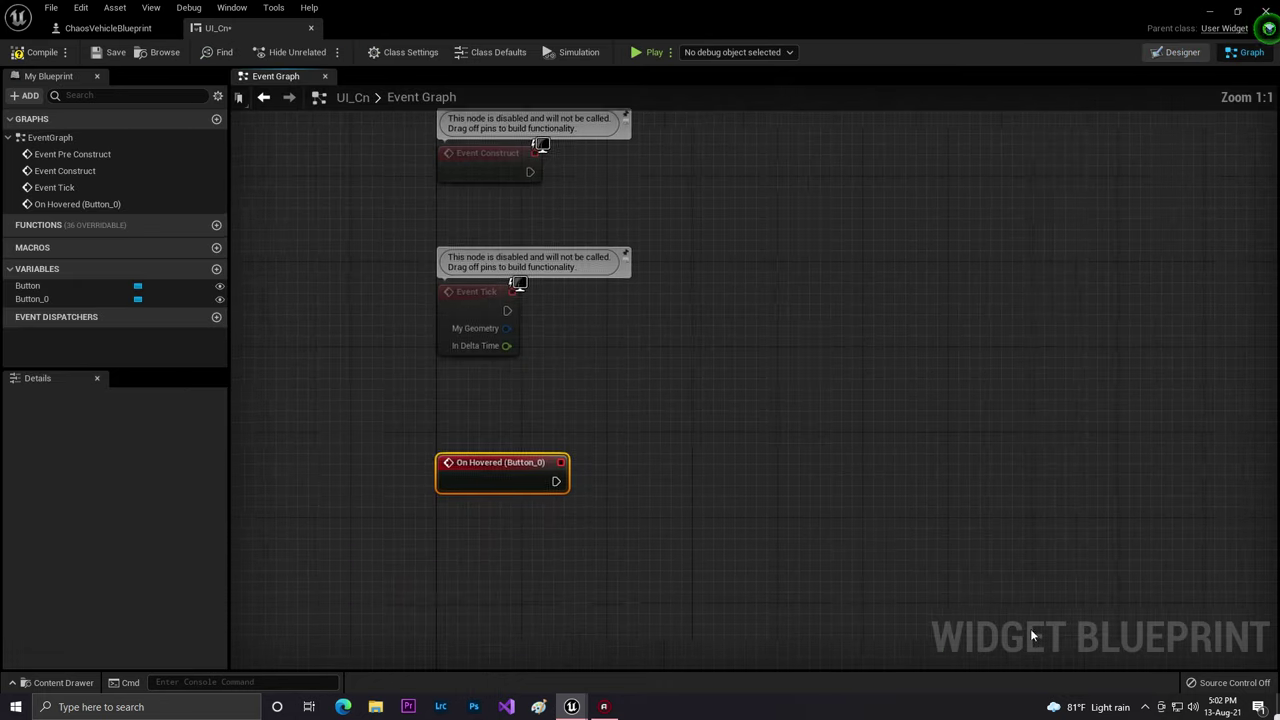
pyautogui.click(1176, 52)
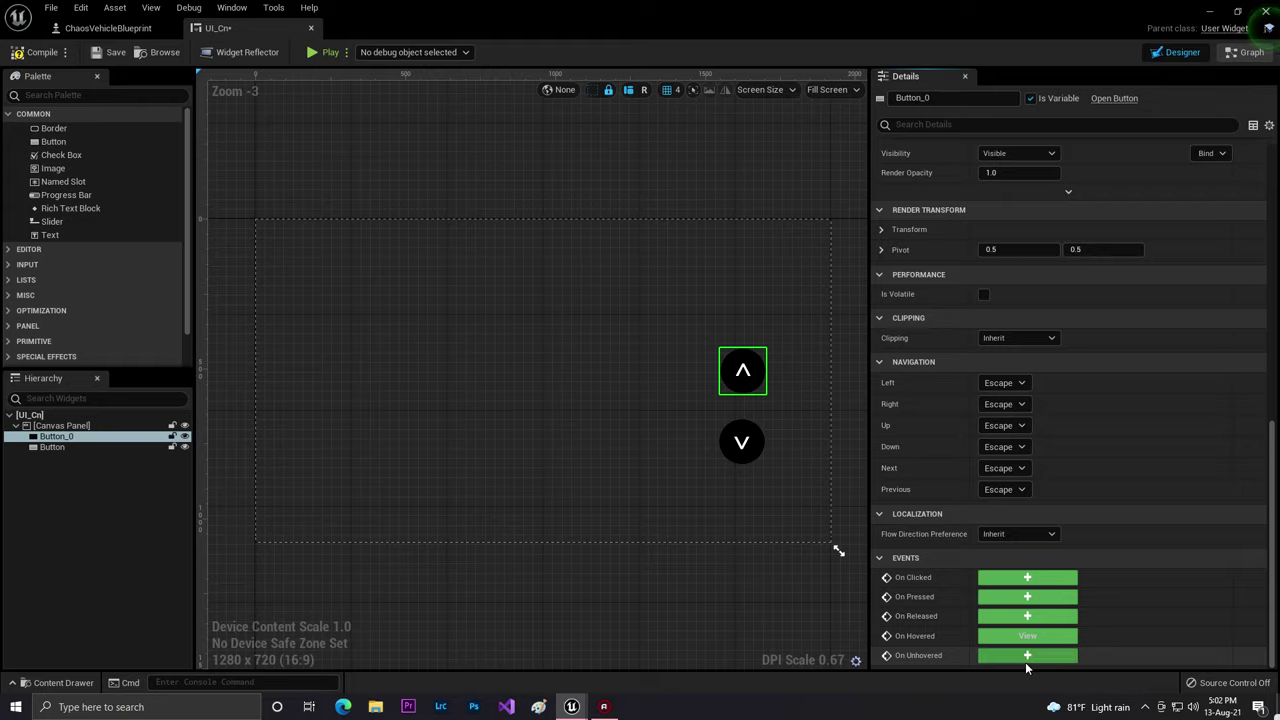
pyautogui.click(1026, 656)
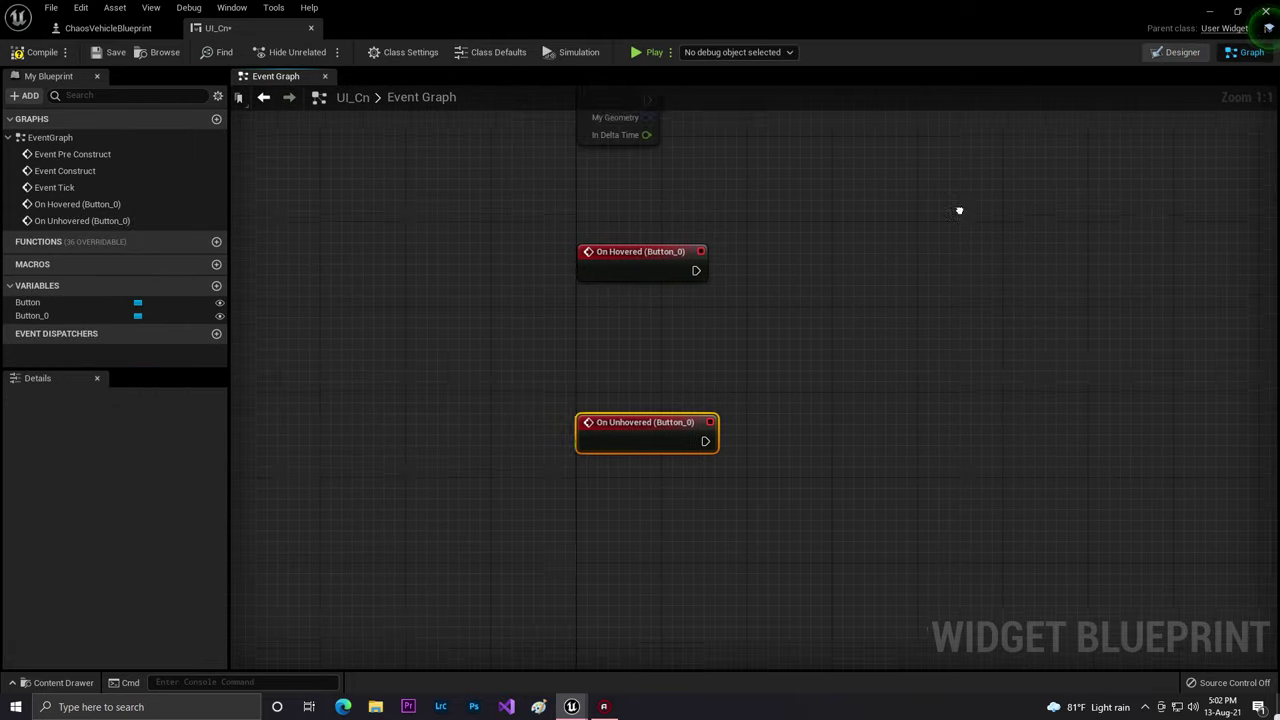
# - Inspect ChaosVehicleBlueprint's Event Graph around the movement control section and view the car in its Viewport
pyautogui.click(110, 28)
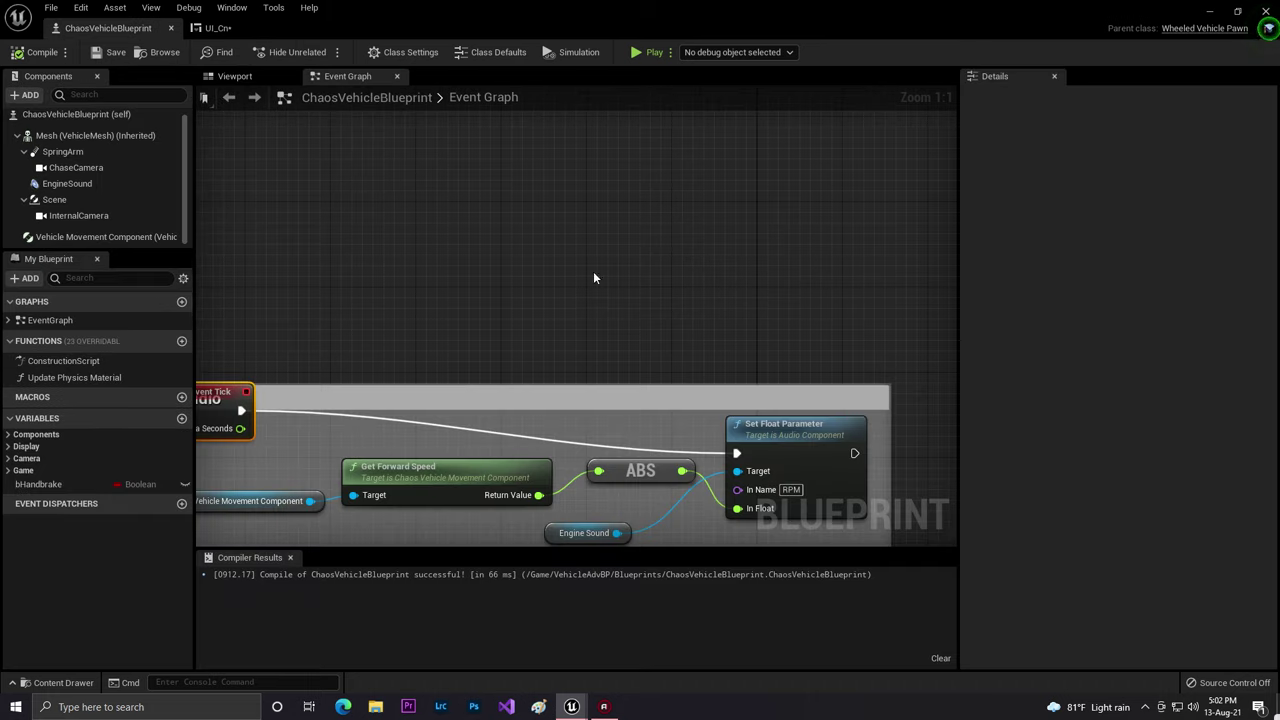
pyautogui.scroll(-5, 705, 296)
pyautogui.moveTo(646, 321); pyautogui.dragTo(738, 545, button='right')
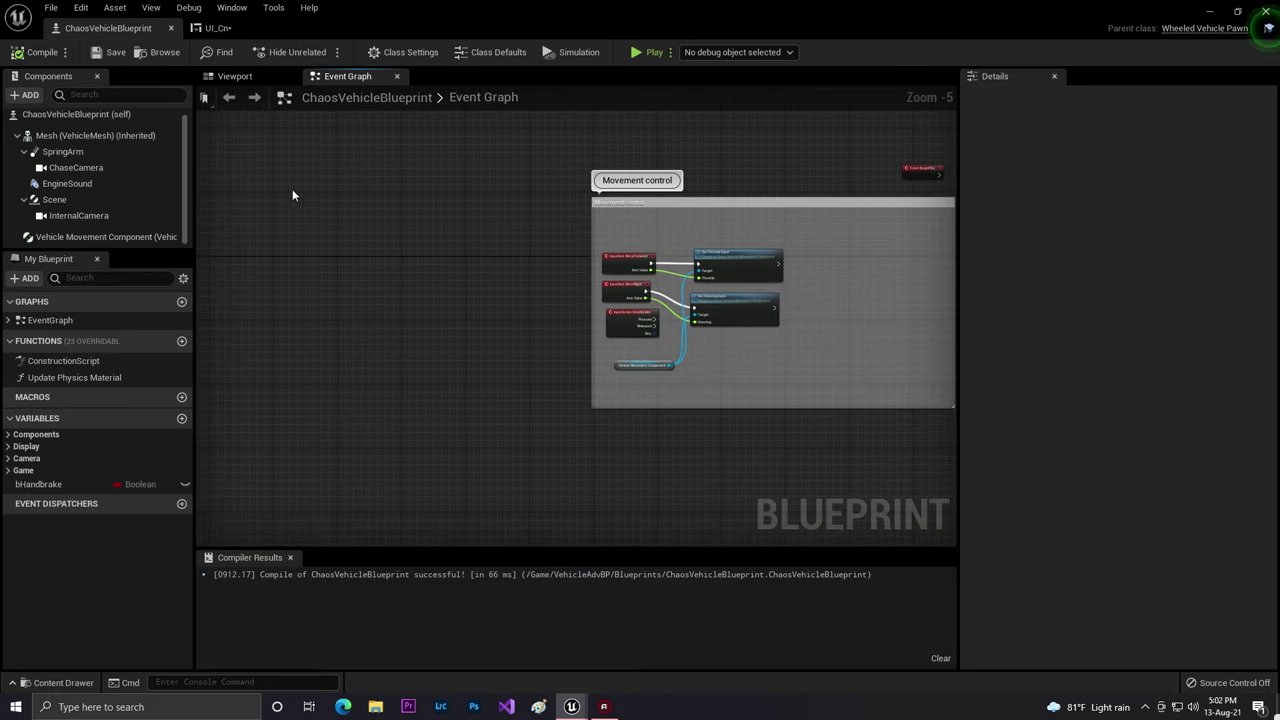
pyautogui.click(238, 79)
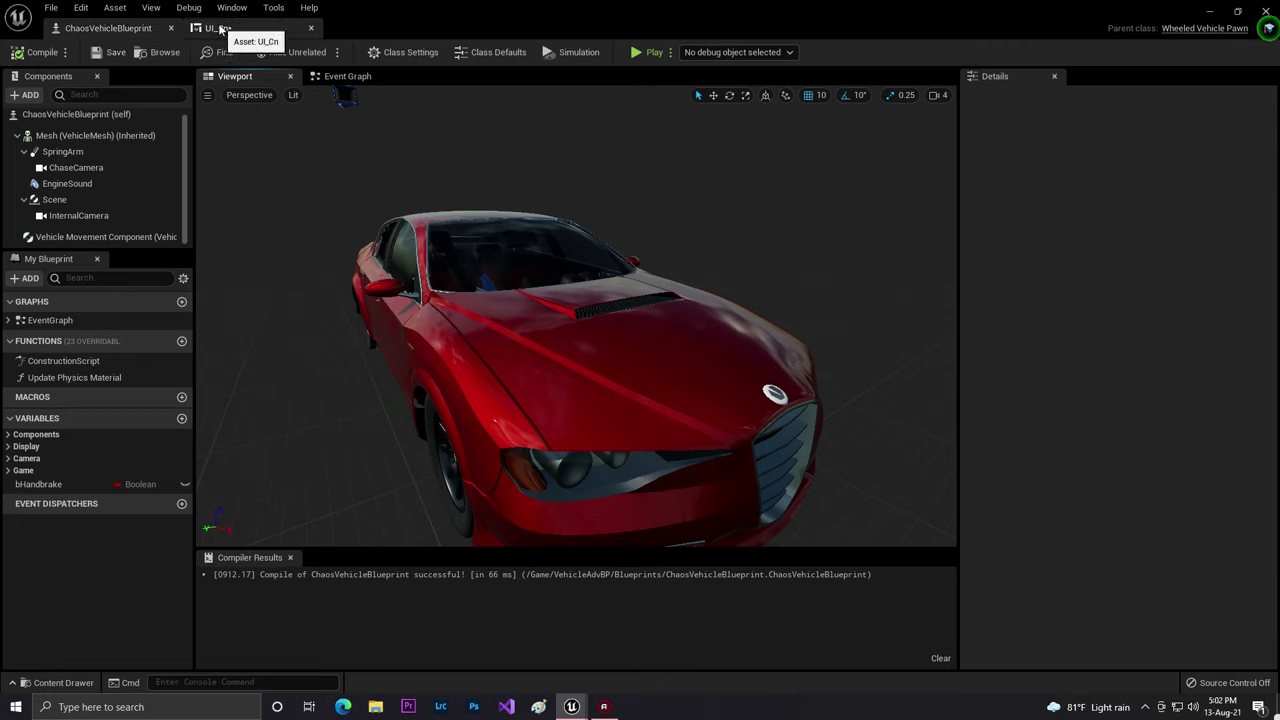
# - Browse the project content to the VehicleAdvBP Blueprints folder
pyautogui.click(62, 683)
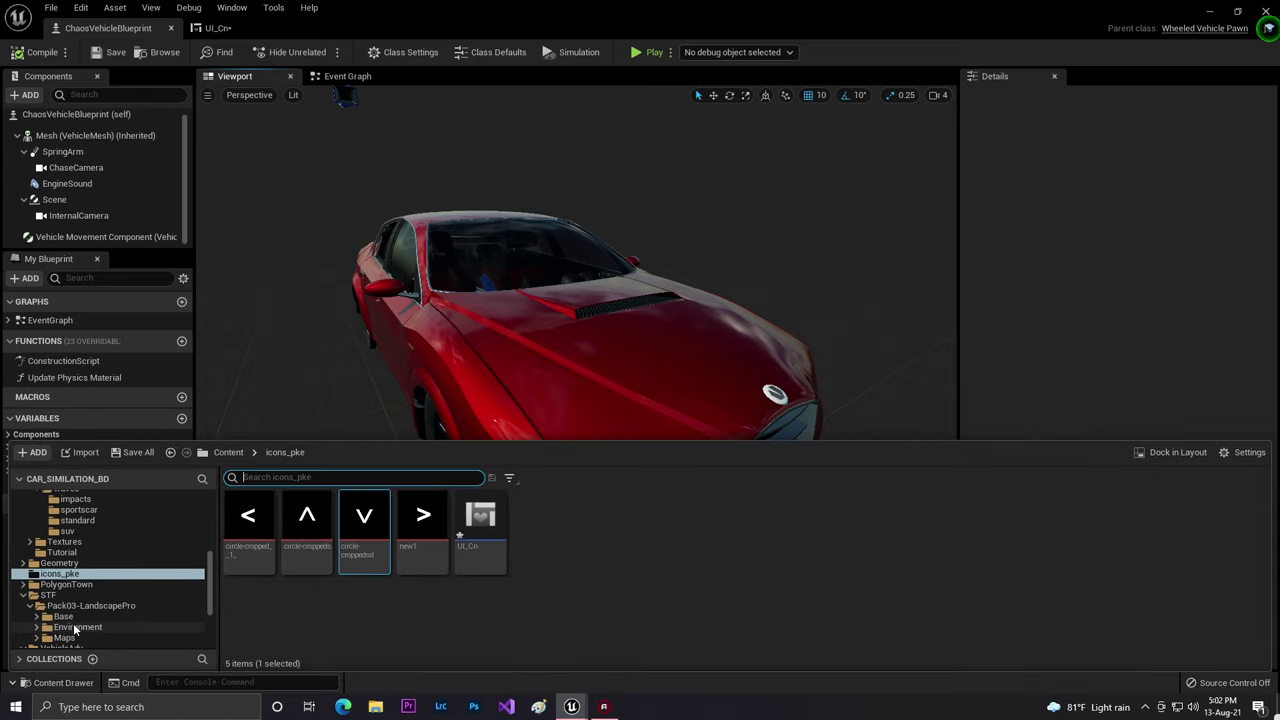
pyautogui.scroll(-3, 102, 602)
pyautogui.click(228, 453)
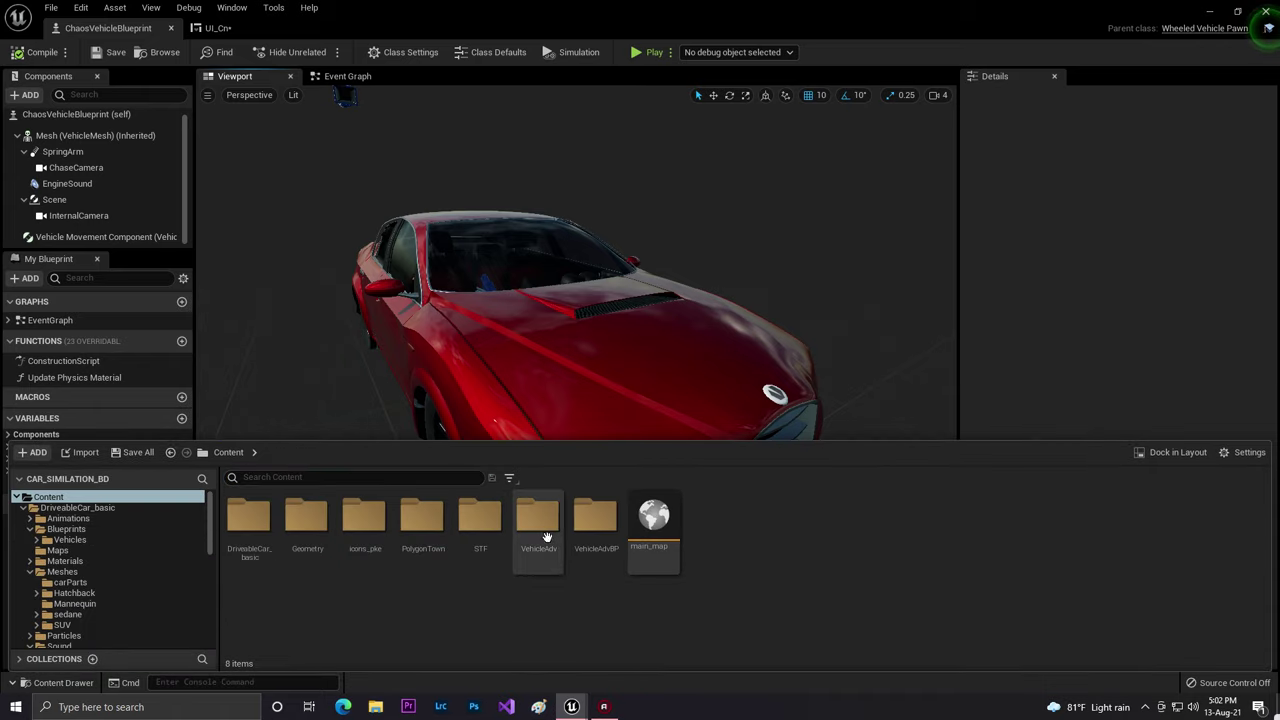
pyautogui.click(597, 518)
pyautogui.doubleClick(597, 518)
pyautogui.doubleClick(248, 515)
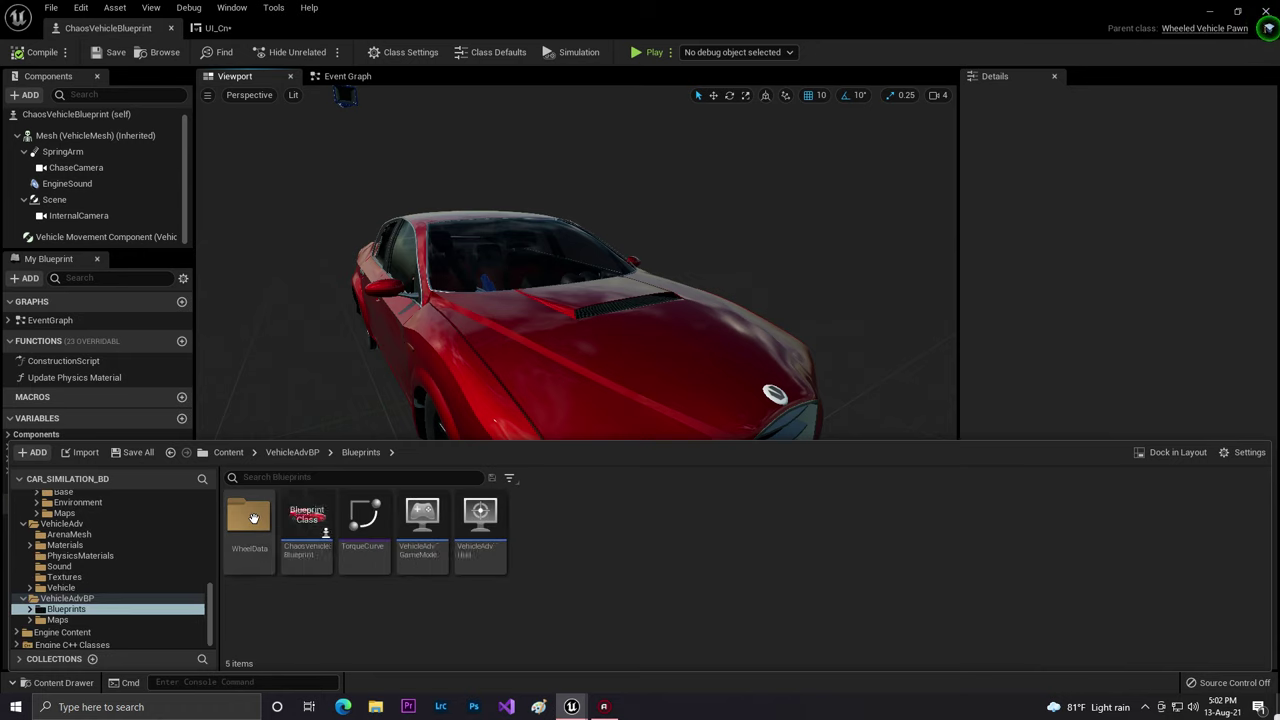
pyautogui.rightClick(305, 540)
pyautogui.click(318, 579)
pyautogui.rightClick(306, 530)
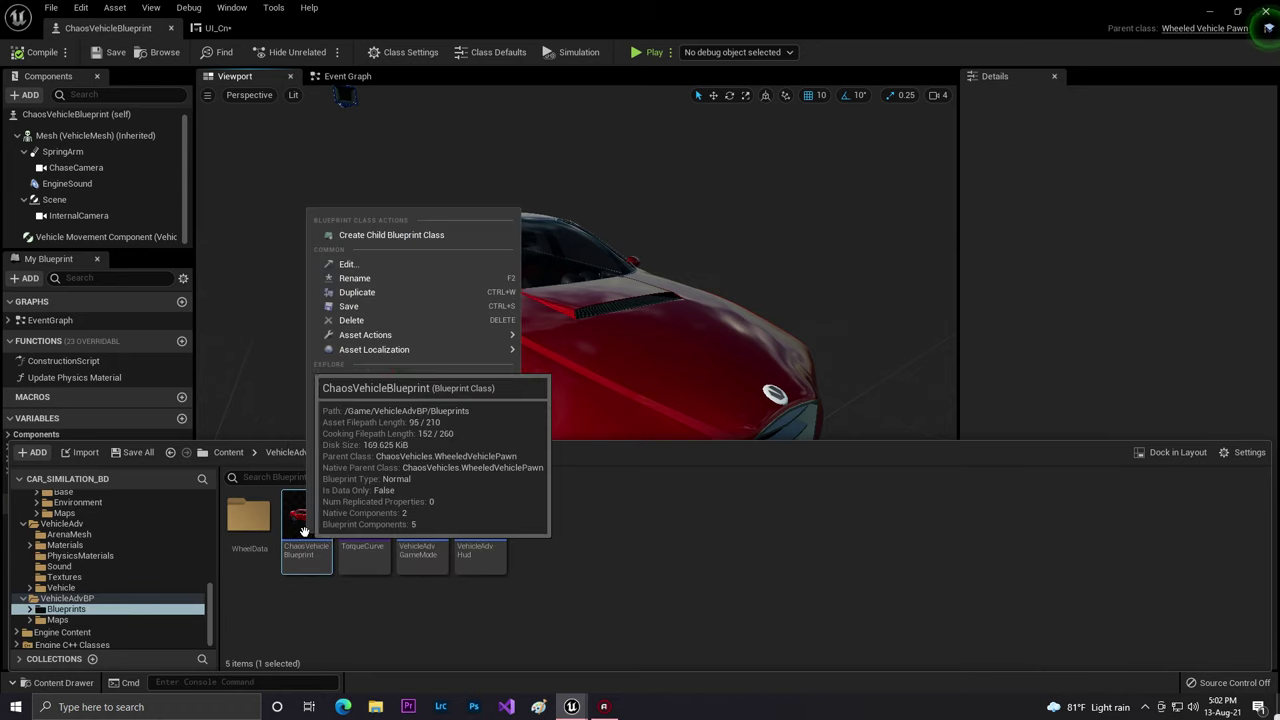
pyautogui.click(369, 280)
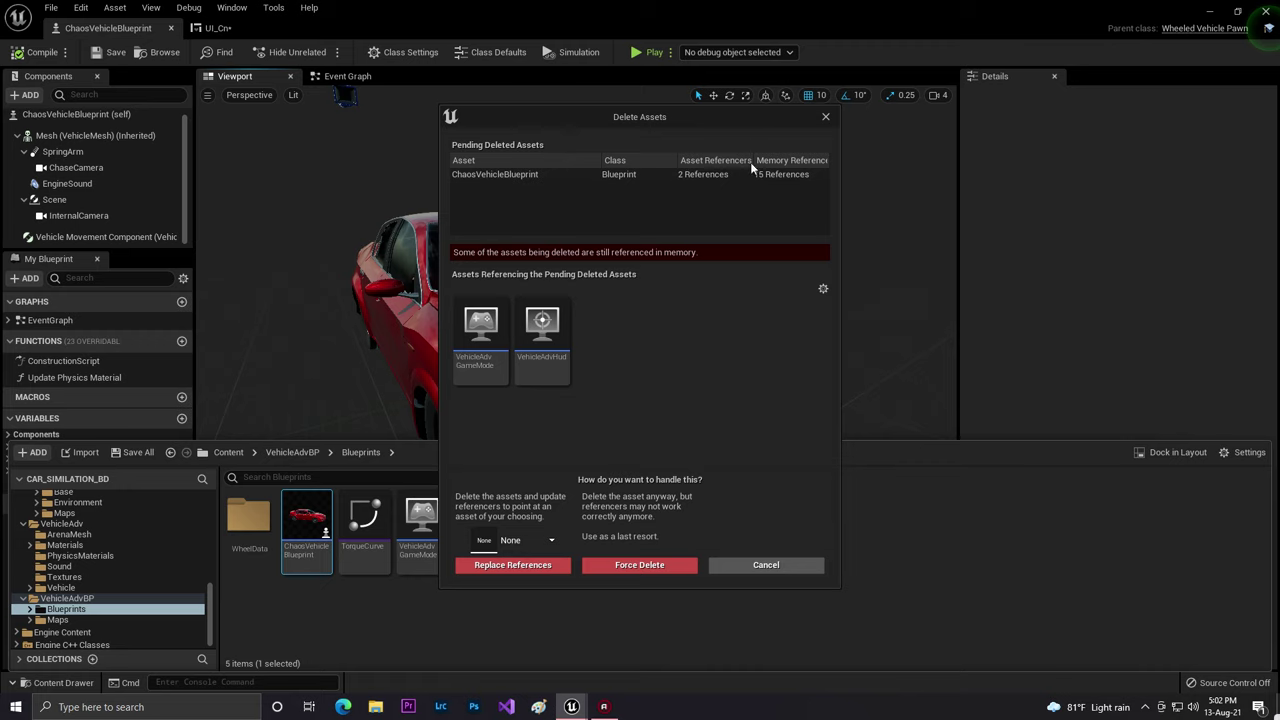
pyautogui.click(827, 117)
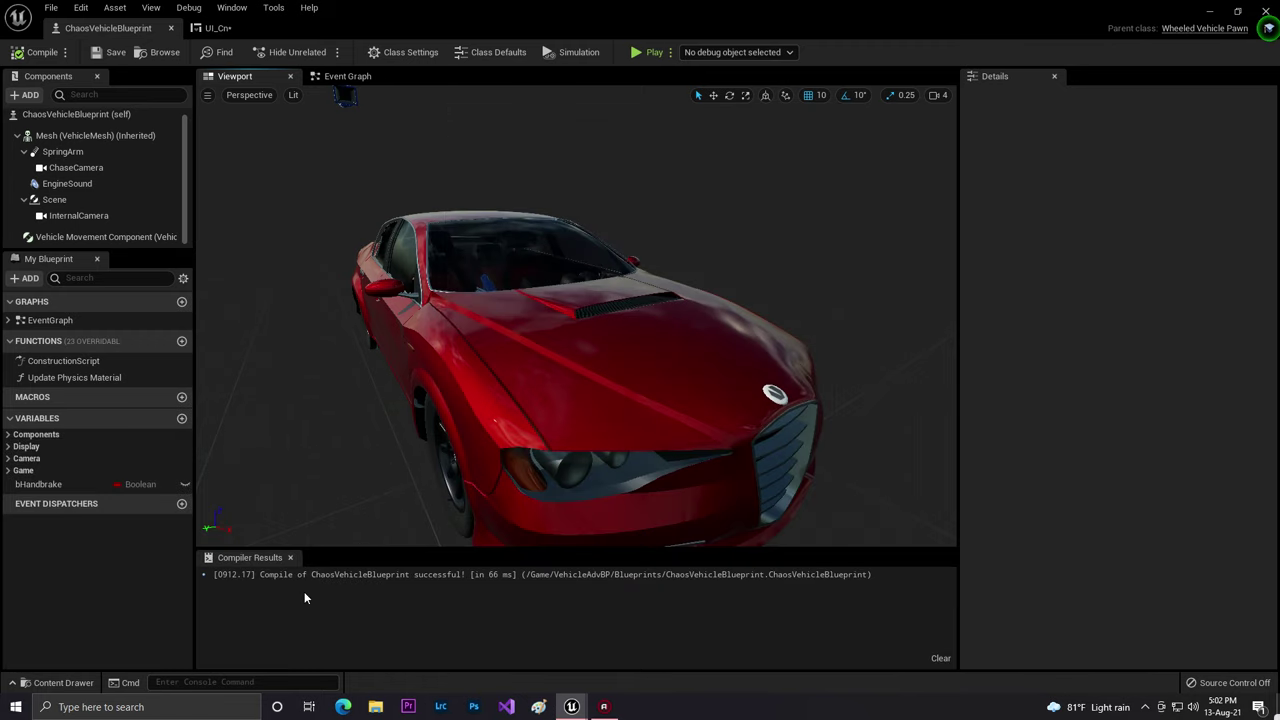
# - Rename the ChaosVehicleBlueprint asset as My_vehicle and compile the blueprint
pyautogui.click(80, 682)
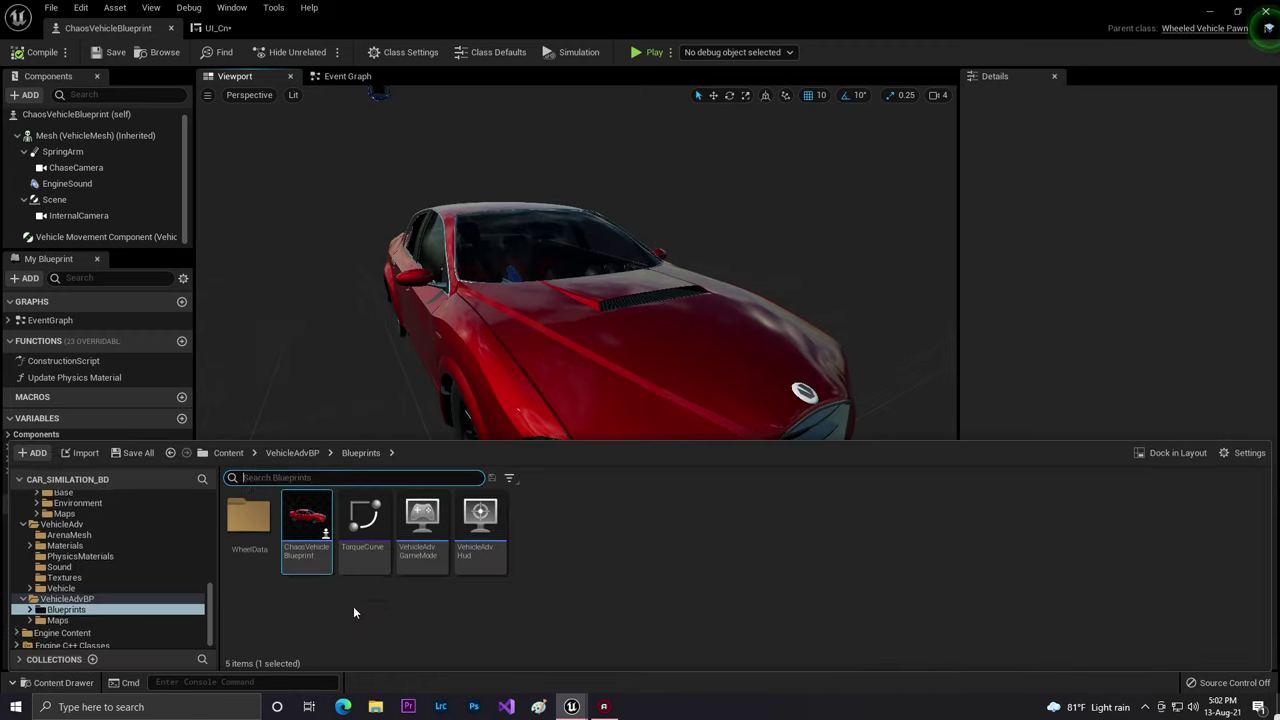
pyautogui.rightClick(306, 530)
pyautogui.click(335, 273)
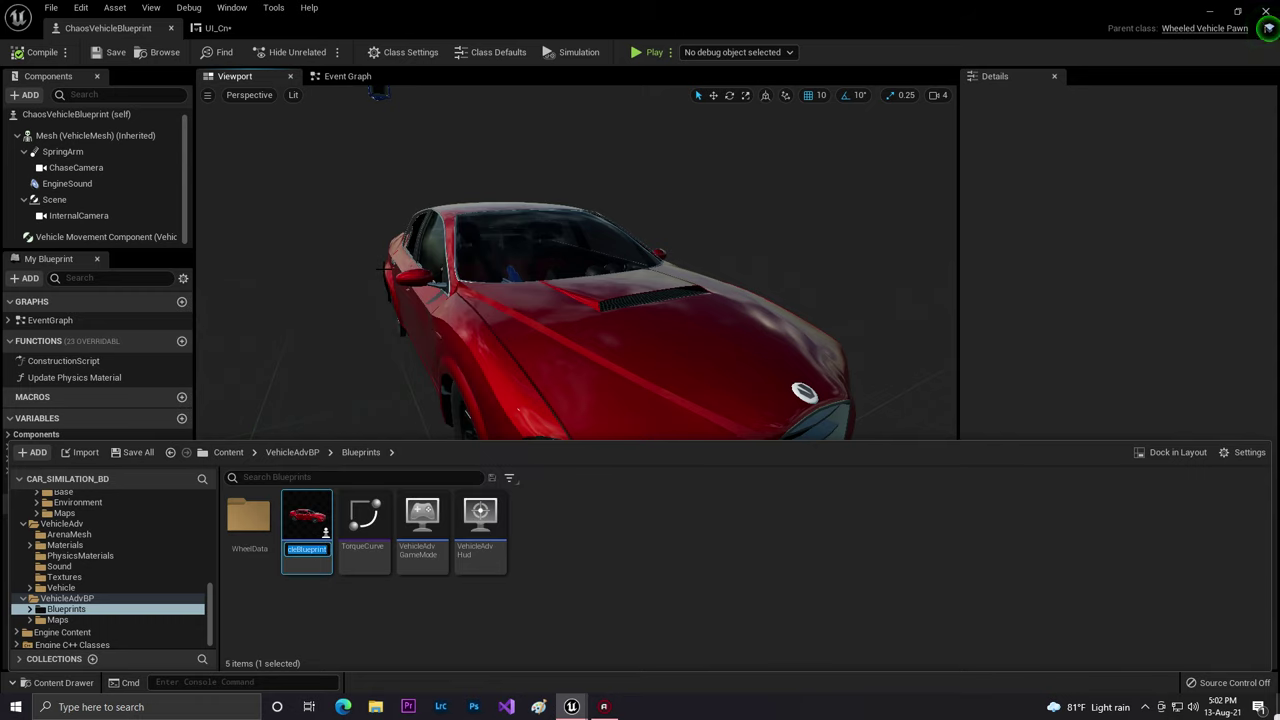
pyautogui.press('BackSpace')
pyautogui.write('My_vehicle')
pyautogui.press('Return')
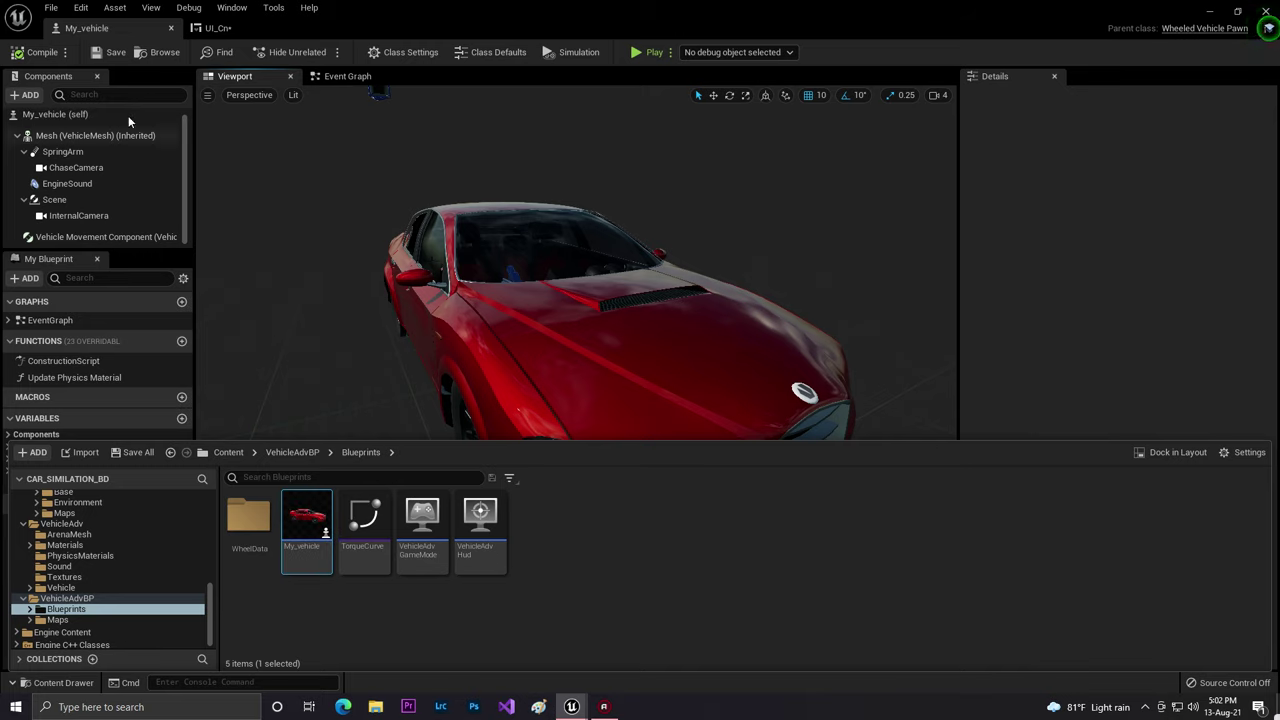
pyautogui.click(42, 52)
# - In UI_Cn's event graph, connect a Get All Actors Of Class node to Event Construct and set its Actor Class to My Vehicle
pyautogui.click(218, 28)
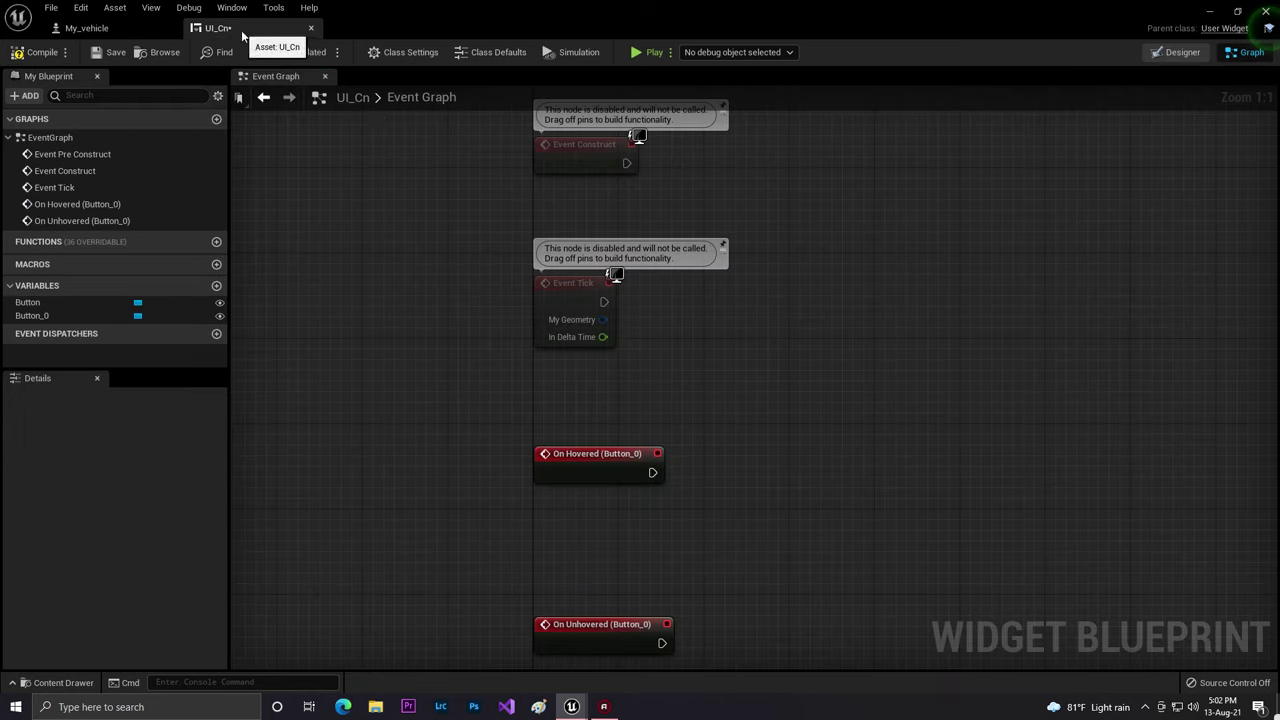
pyautogui.moveTo(704, 273); pyautogui.dragTo(517, 474, button='right')
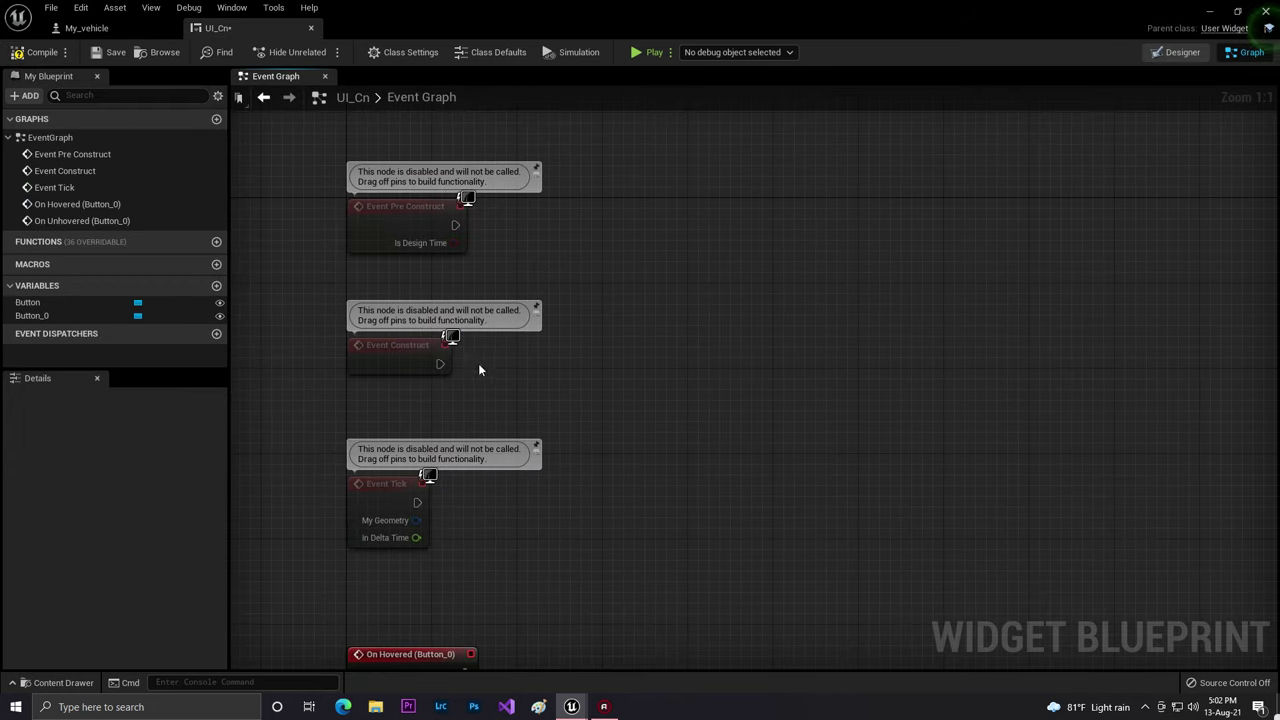
pyautogui.moveTo(437, 366); pyautogui.dragTo(514, 368)
pyautogui.write('get all')
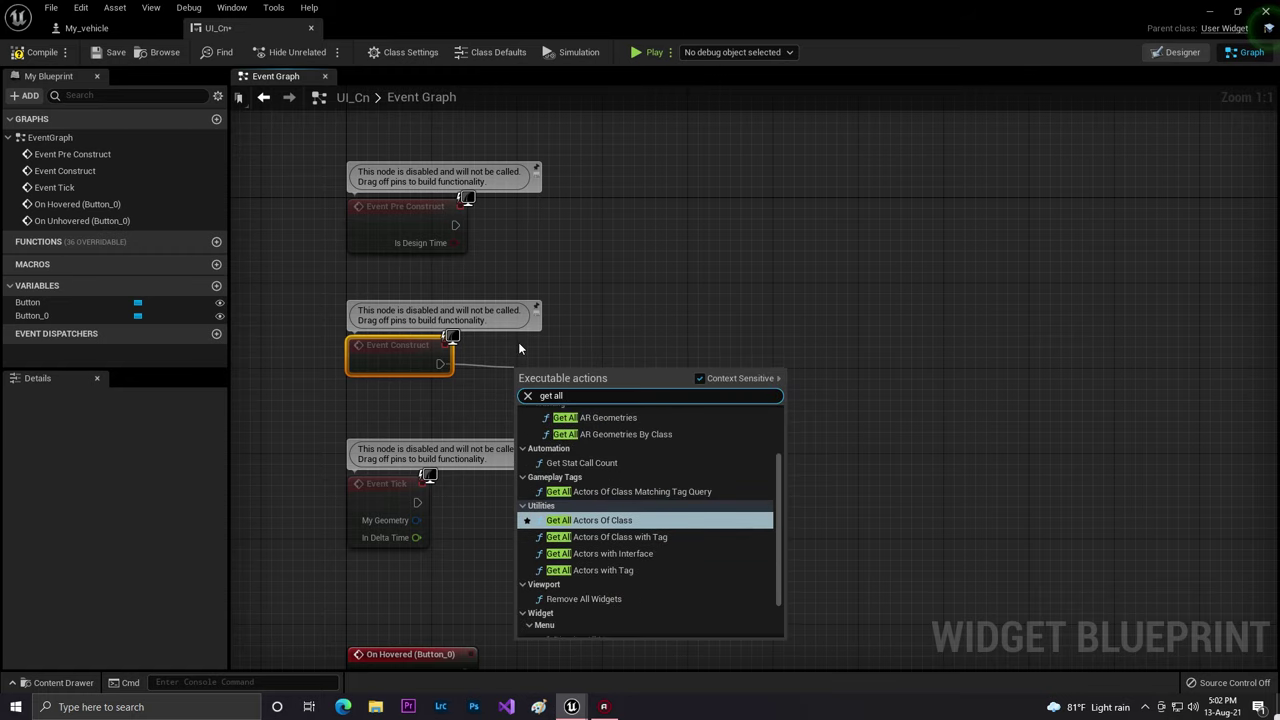
pyautogui.click(610, 520)
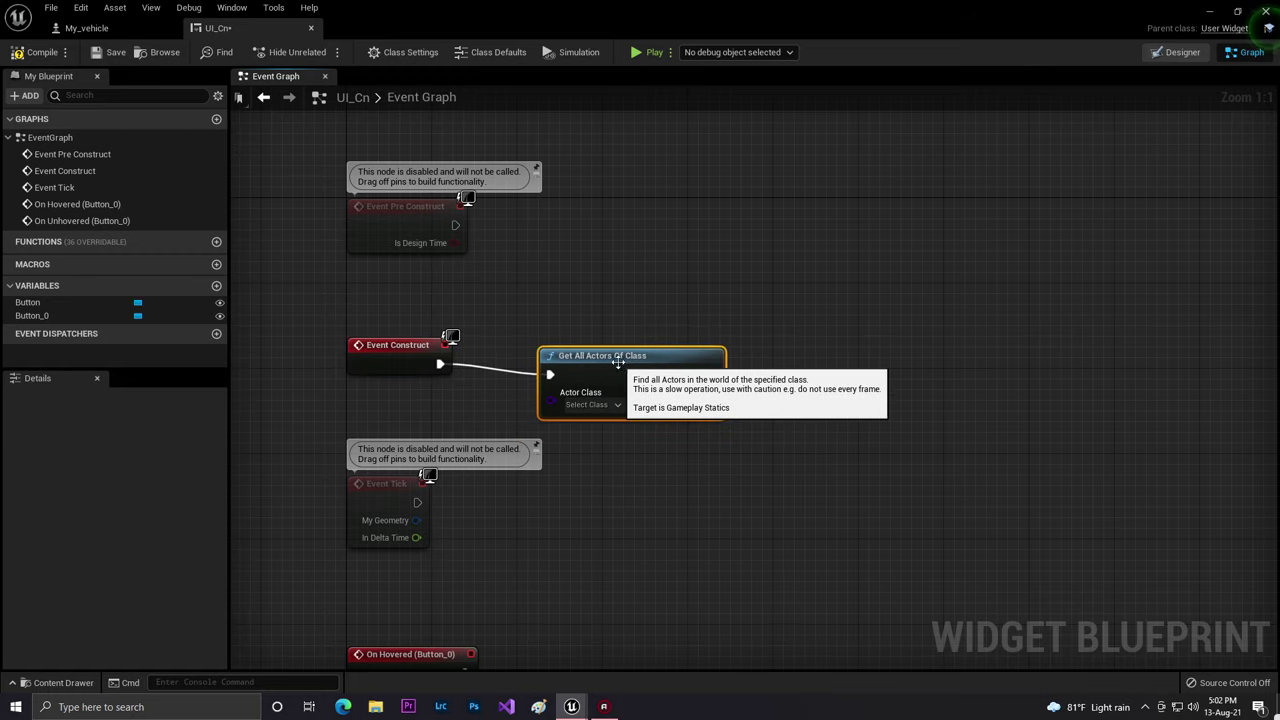
pyautogui.click(587, 406)
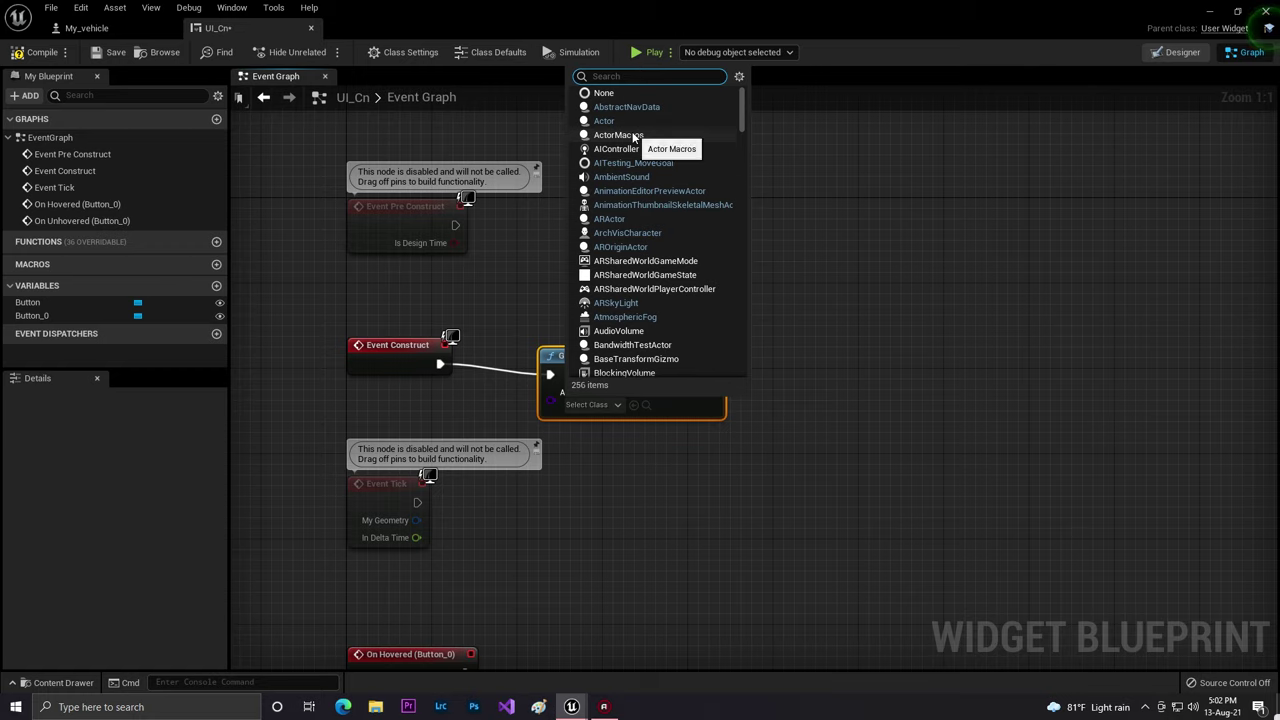
pyautogui.write('my')
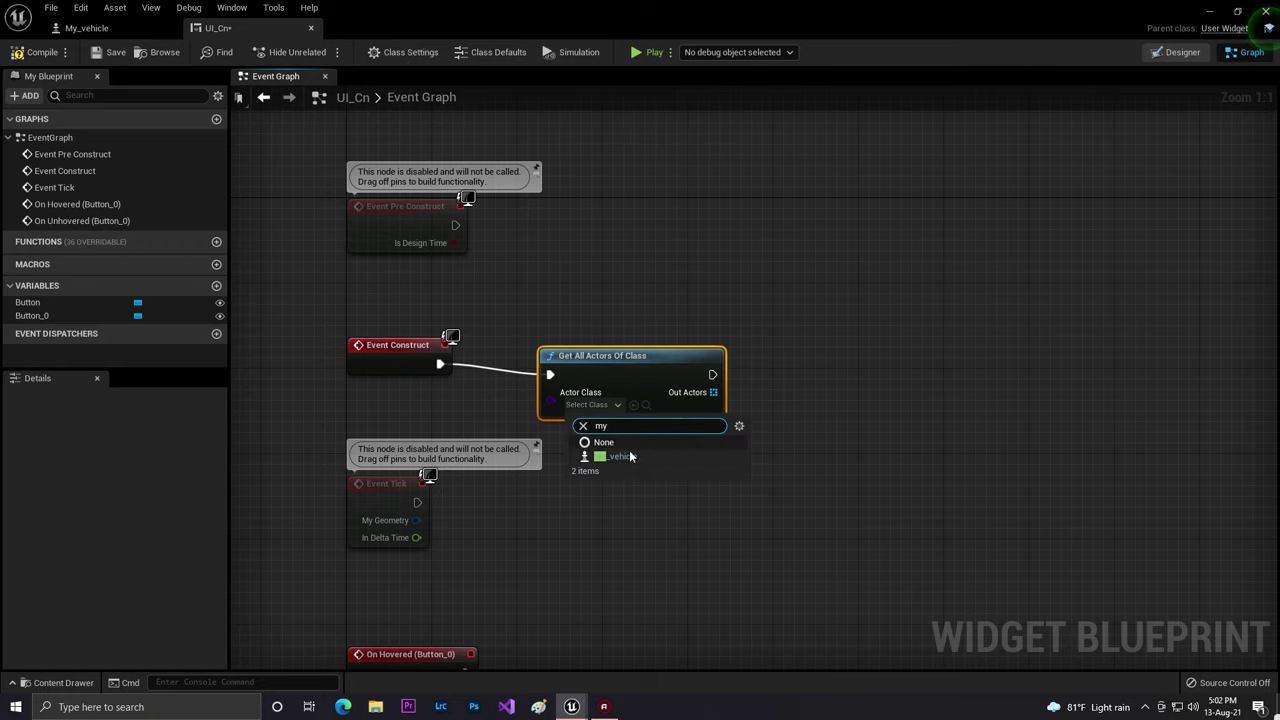
pyautogui.click(630, 456)
pyautogui.moveTo(617, 374); pyautogui.dragTo(638, 361)
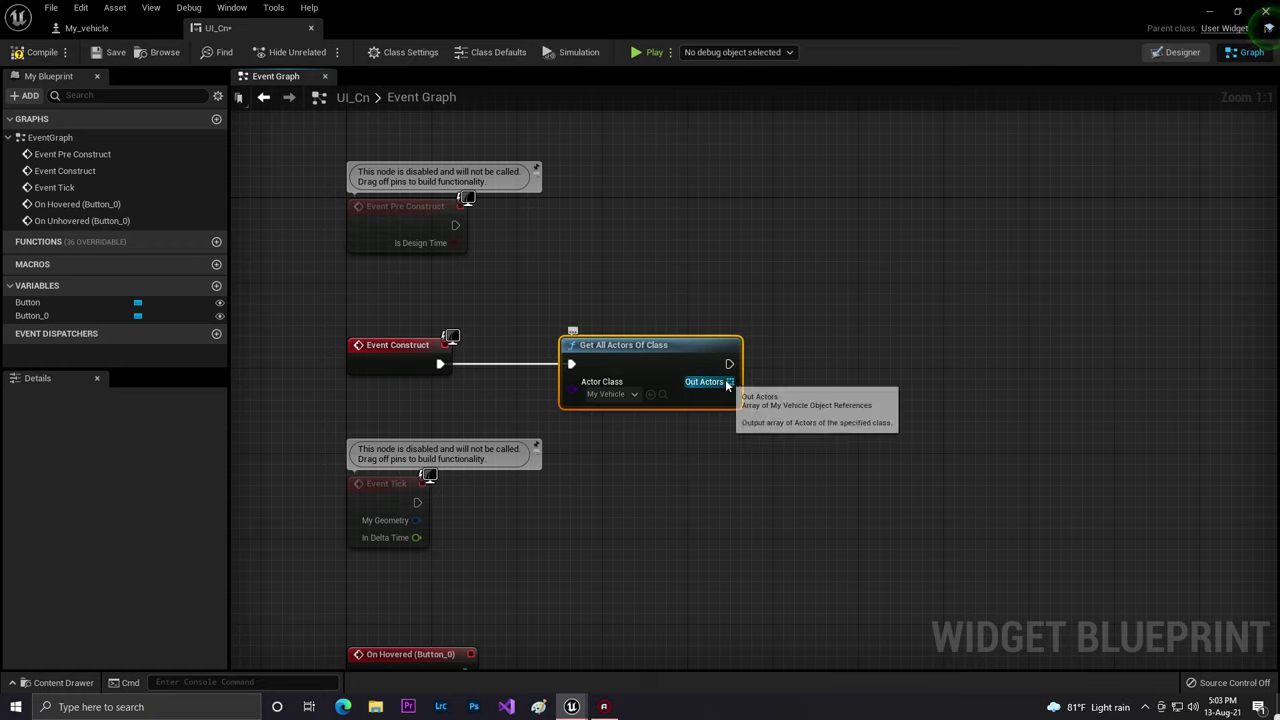
# - Add a Get (a copy) array node fed by the Out Actors output
pyautogui.moveTo(730, 381); pyautogui.dragTo(820, 361)
pyautogui.write('get')
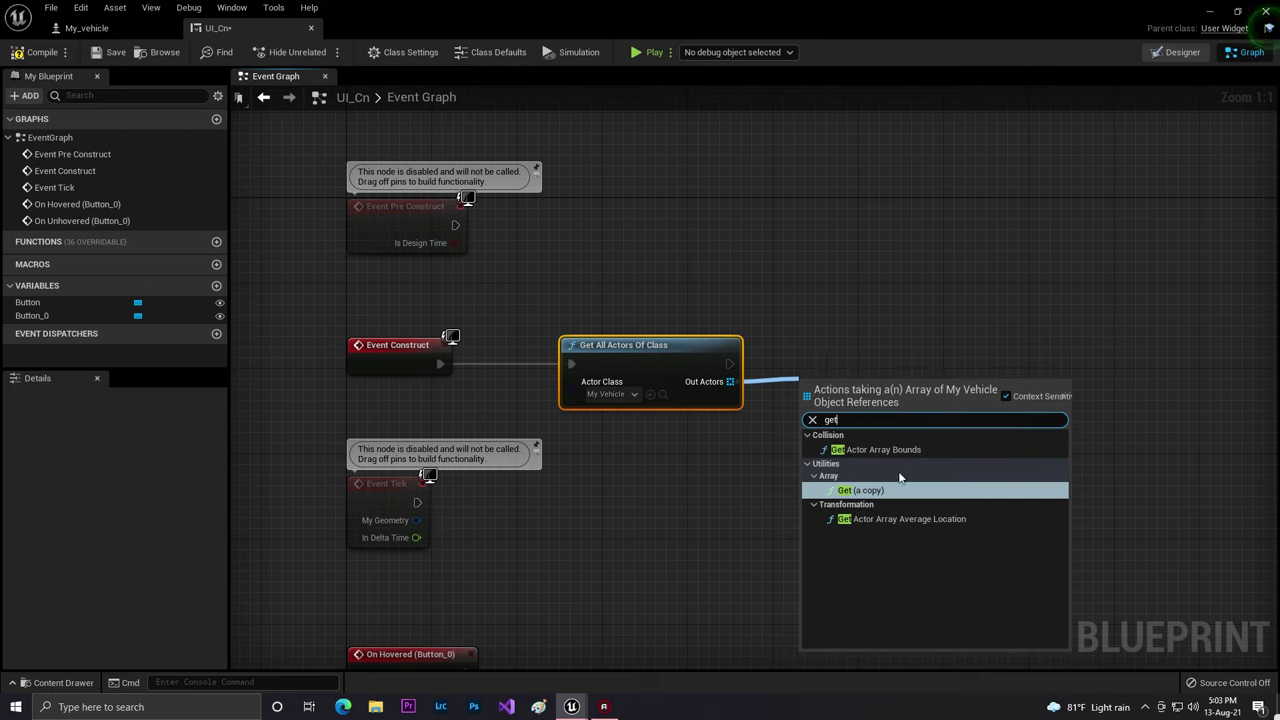
pyautogui.click(888, 489)
# - Promote the Get node's output to a variable named vheicle_Ref and run its Set node after Get All Actors Of Class
pyautogui.rightClick(903, 405)
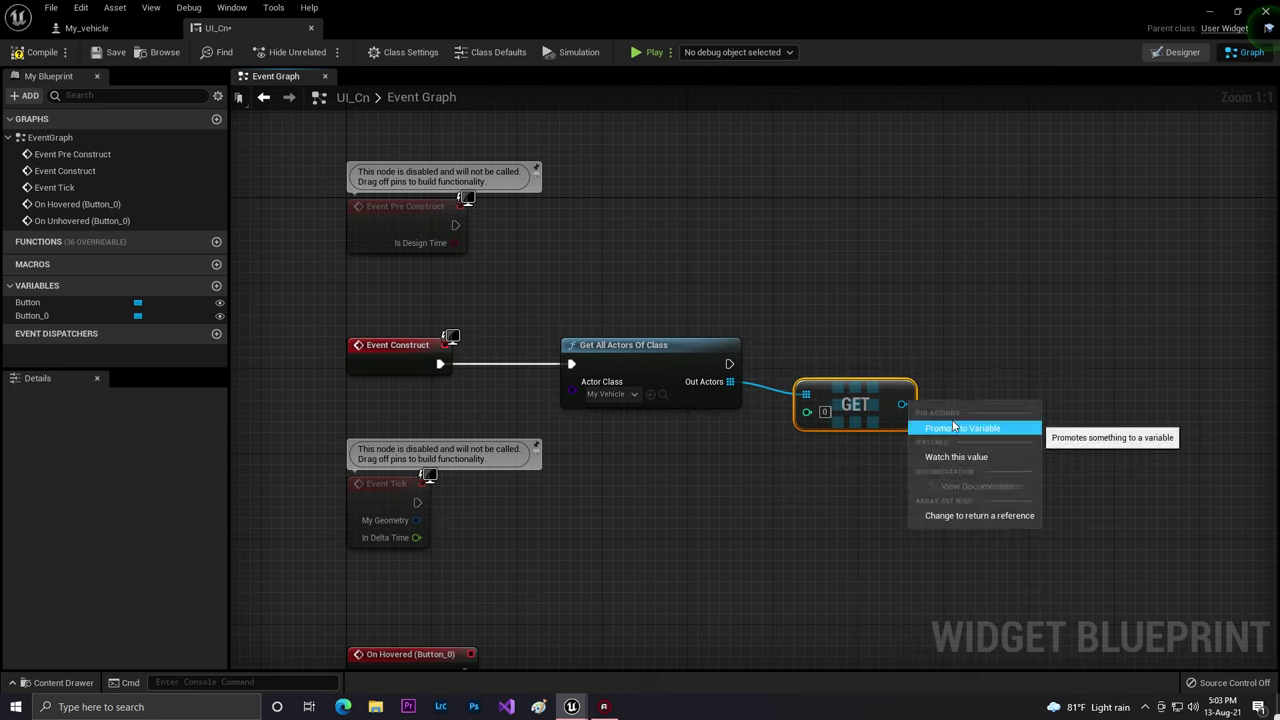
pyautogui.click(950, 429)
pyautogui.press('BackSpace')
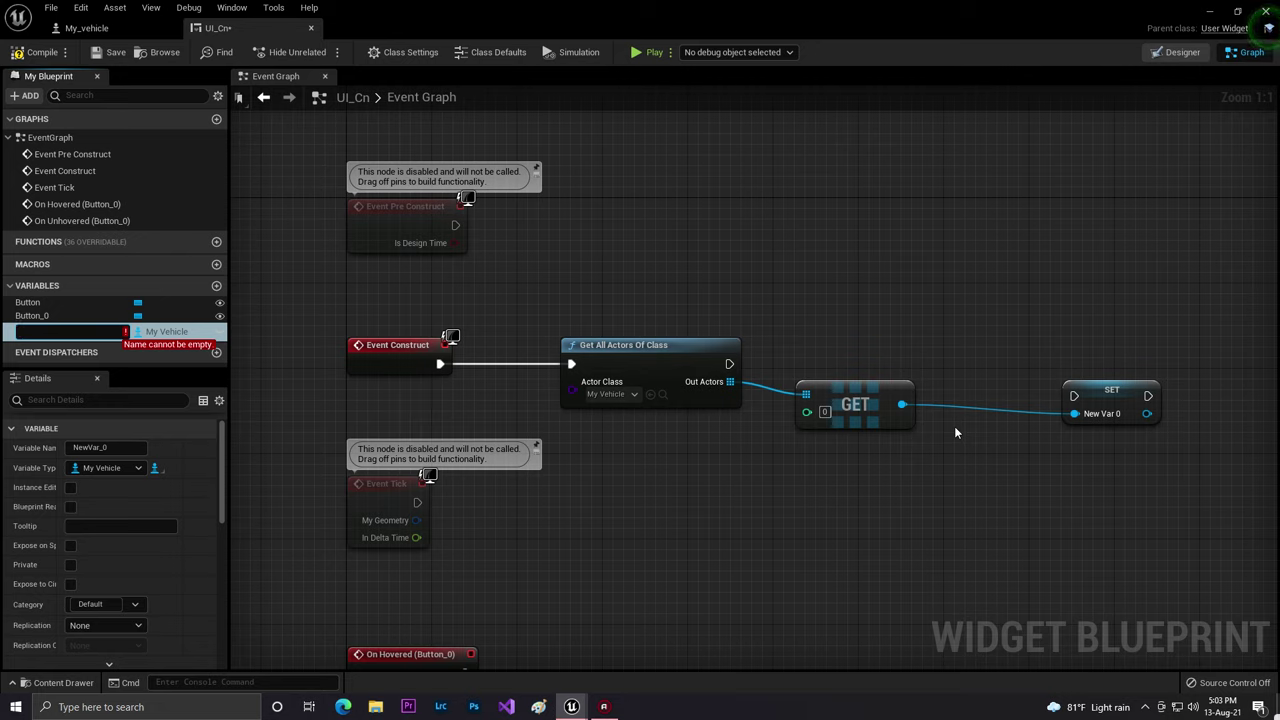
pyautogui.write('V')
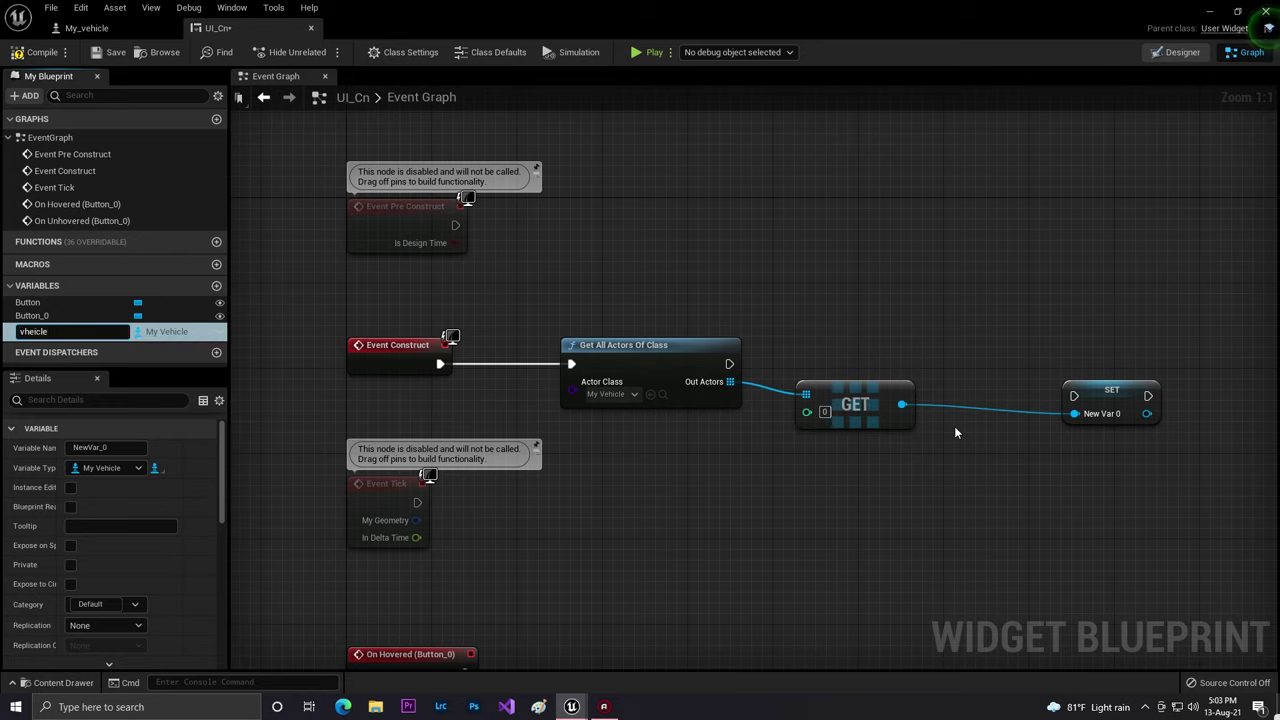
pyautogui.write('heicle_Ref')
pyautogui.press('Return')
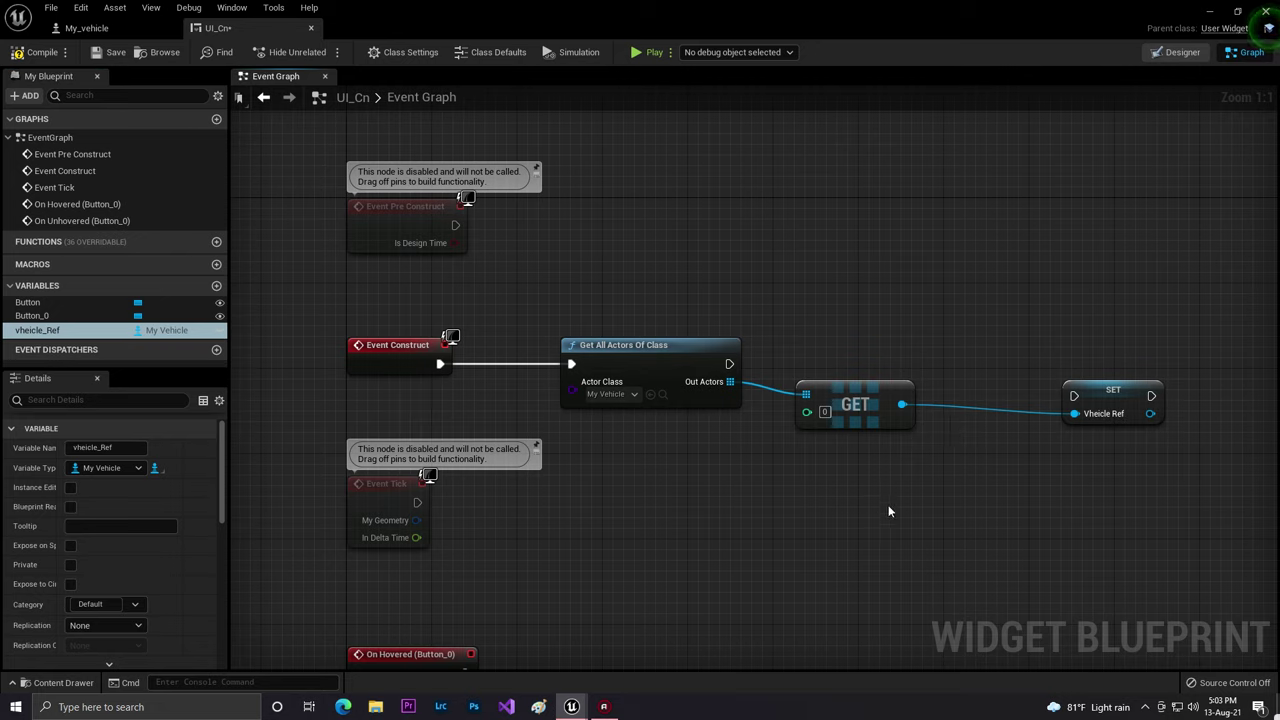
pyautogui.moveTo(728, 364); pyautogui.dragTo(1069, 375)
# - Place a getter for vheicle_Ref between Button_0's On Hovered and On Unhovered events
pyautogui.moveTo(572, 268); pyautogui.dragTo(447, 43, button='right')
pyautogui.moveTo(563, 382); pyautogui.dragTo(856, 169, button='right')
pyautogui.moveTo(57, 328); pyautogui.dragTo(612, 318)
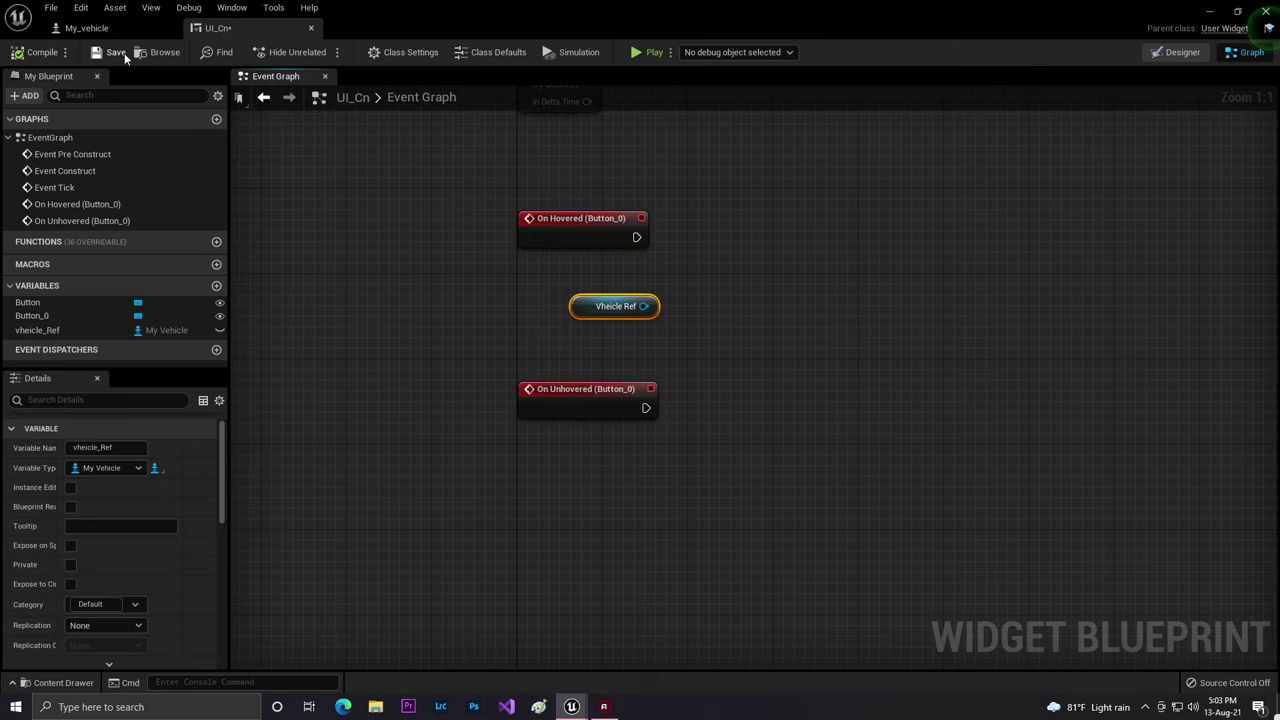
# - Examine the throttle and steering input nodes in the Movement control section of My_vehicle's Event Graph
pyautogui.click(86, 28)
pyautogui.click(345, 76)
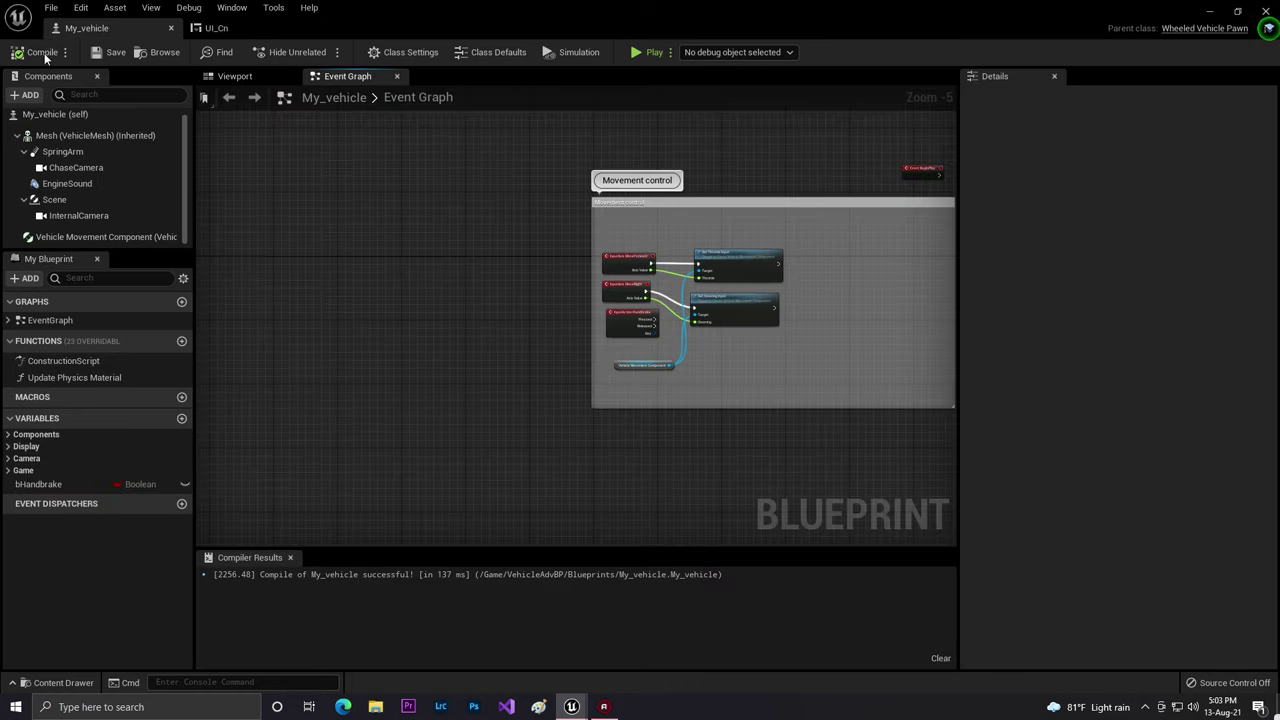
pyautogui.moveTo(663, 259); pyautogui.dragTo(678, 377, button='right')
pyautogui.scroll(4, 680, 378)
pyautogui.moveTo(626, 278); pyautogui.dragTo(409, 171, button='right')
pyautogui.scroll(1, 349, 163)
pyautogui.moveTo(331, 158); pyautogui.dragTo(197, 127, button='right')
pyautogui.moveTo(244, 197); pyautogui.dragTo(491, 294)
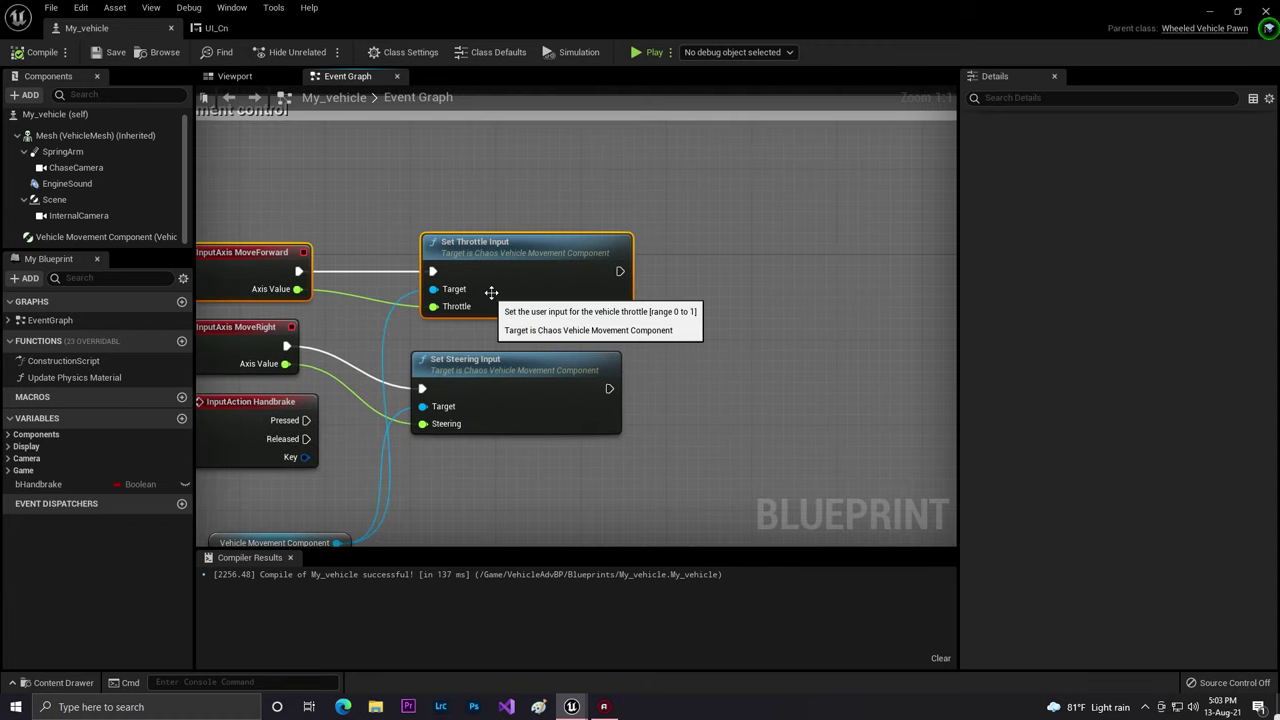
pyautogui.click(518, 275)
pyautogui.moveTo(506, 341); pyautogui.dragTo(600, 274, button='right')
pyautogui.click(605, 305)
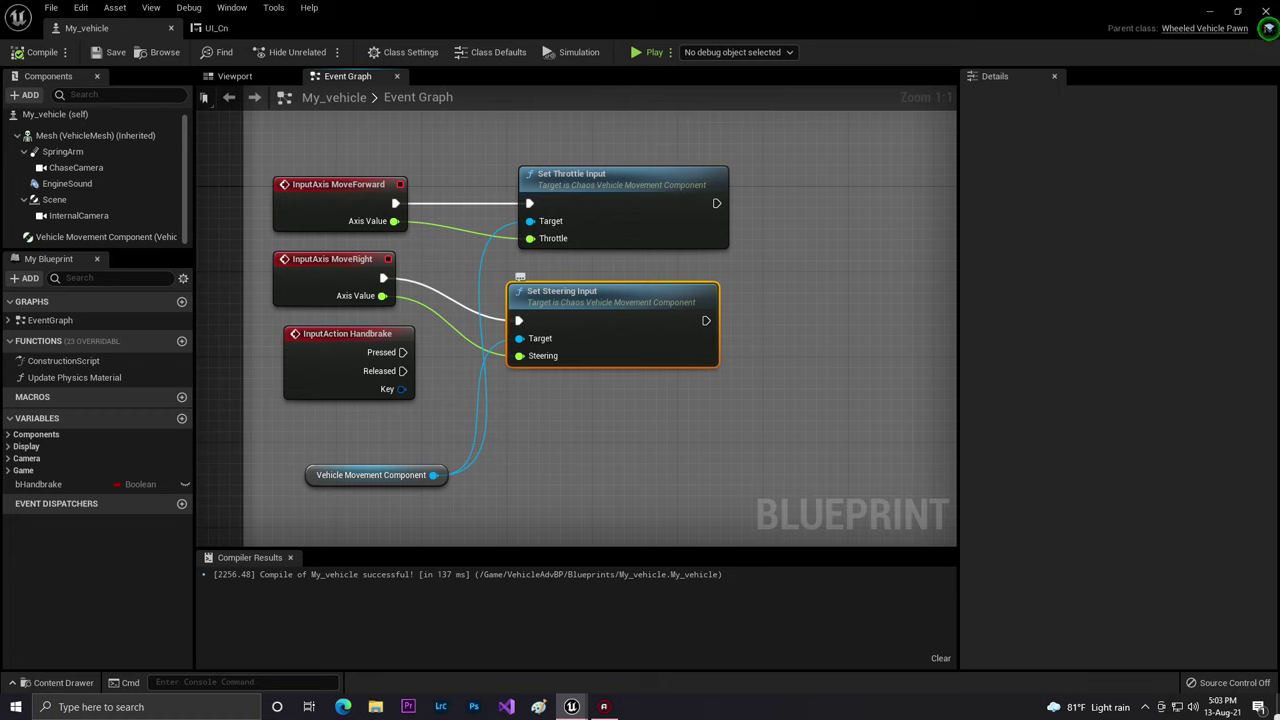
# - Add a custom event beside the Set Throttle Input node and name it go_on
pyautogui.moveTo(809, 177); pyautogui.dragTo(575, 213, button='right')
pyautogui.rightClick(584, 193)
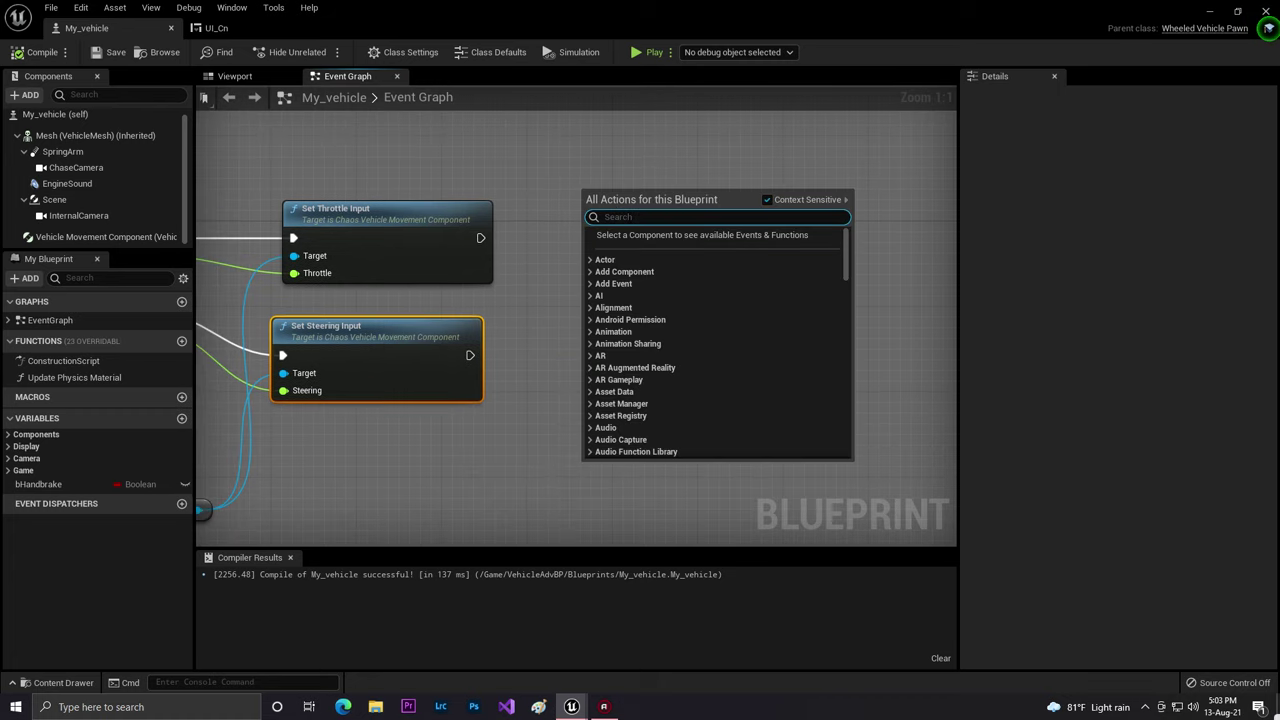
pyautogui.write('custom\\')
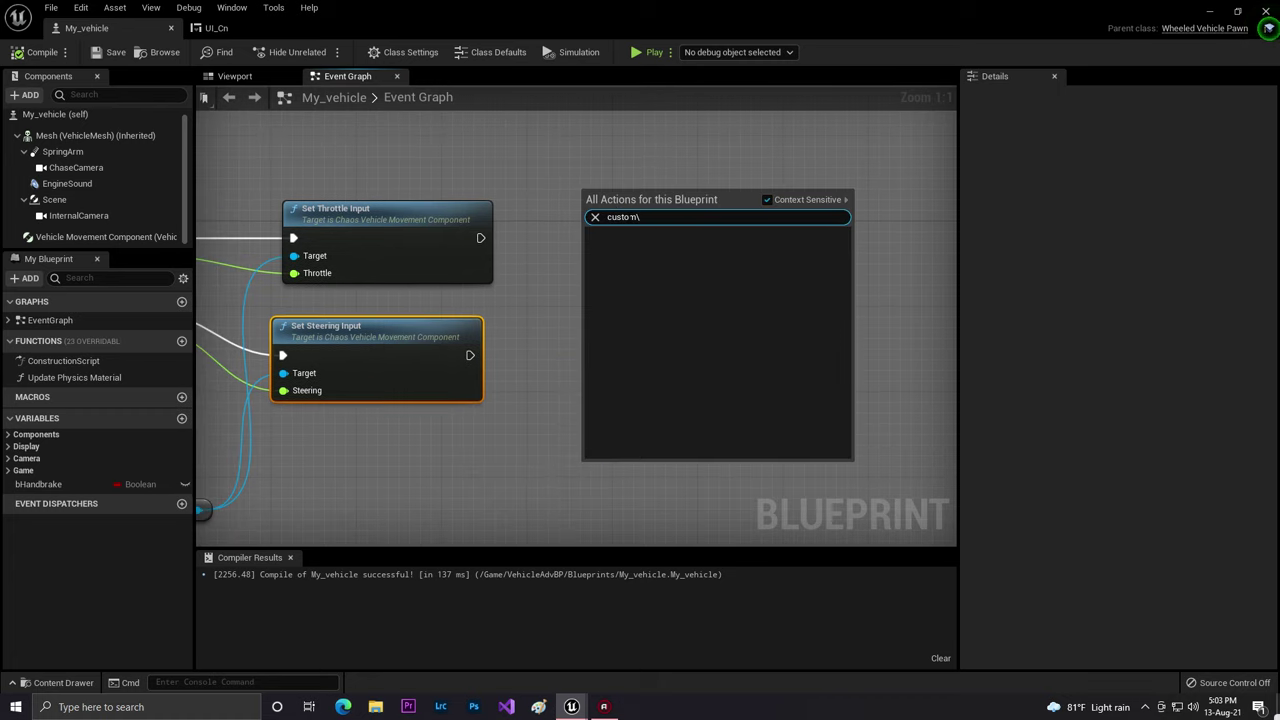
pyautogui.press('Return')
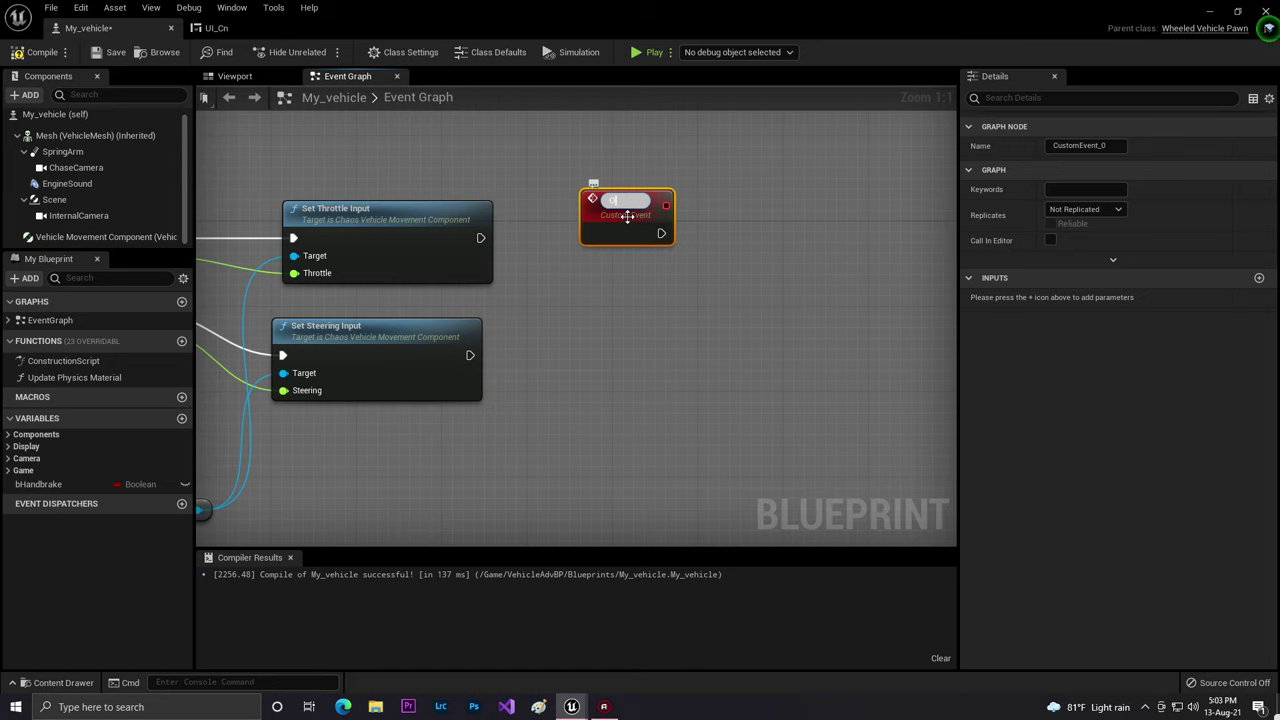
pyautogui.press('Return')
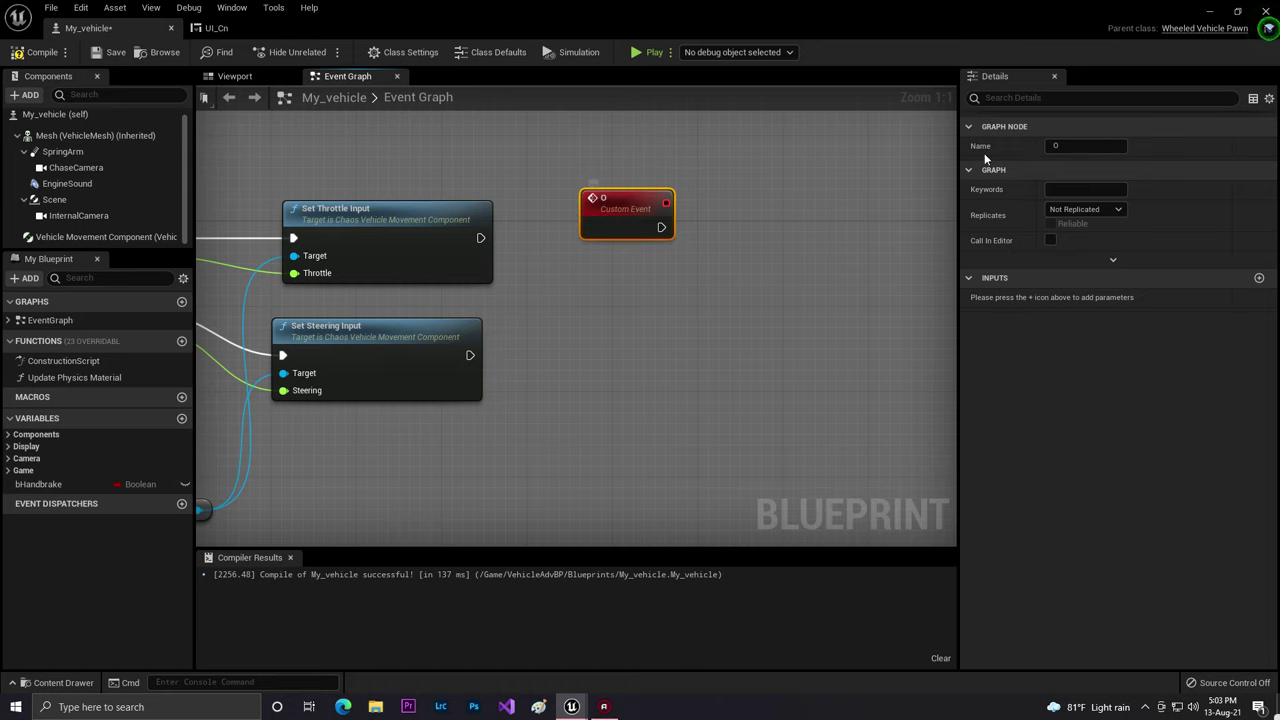
pyautogui.click(1080, 146)
pyautogui.press('BackSpace')
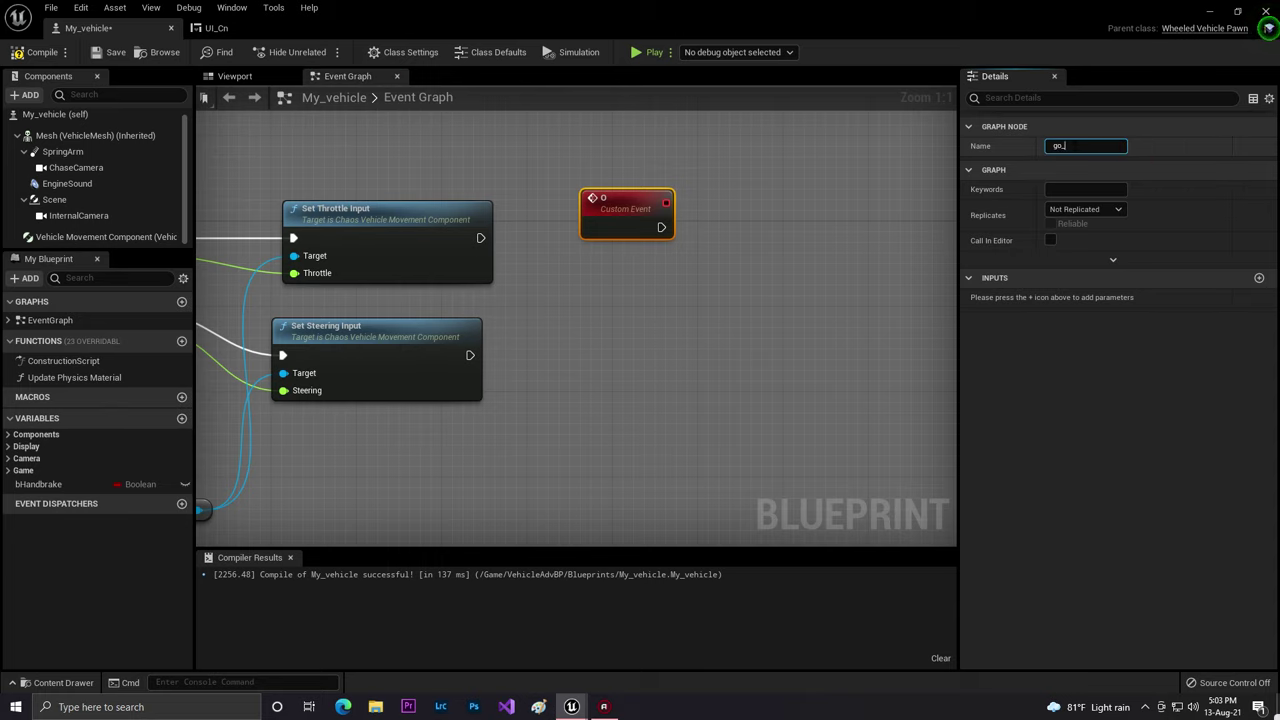
# - Add a second custom event named Go_off and place it directly below go_on
pyautogui.rightClick(628, 282)
pyautogui.write('c')
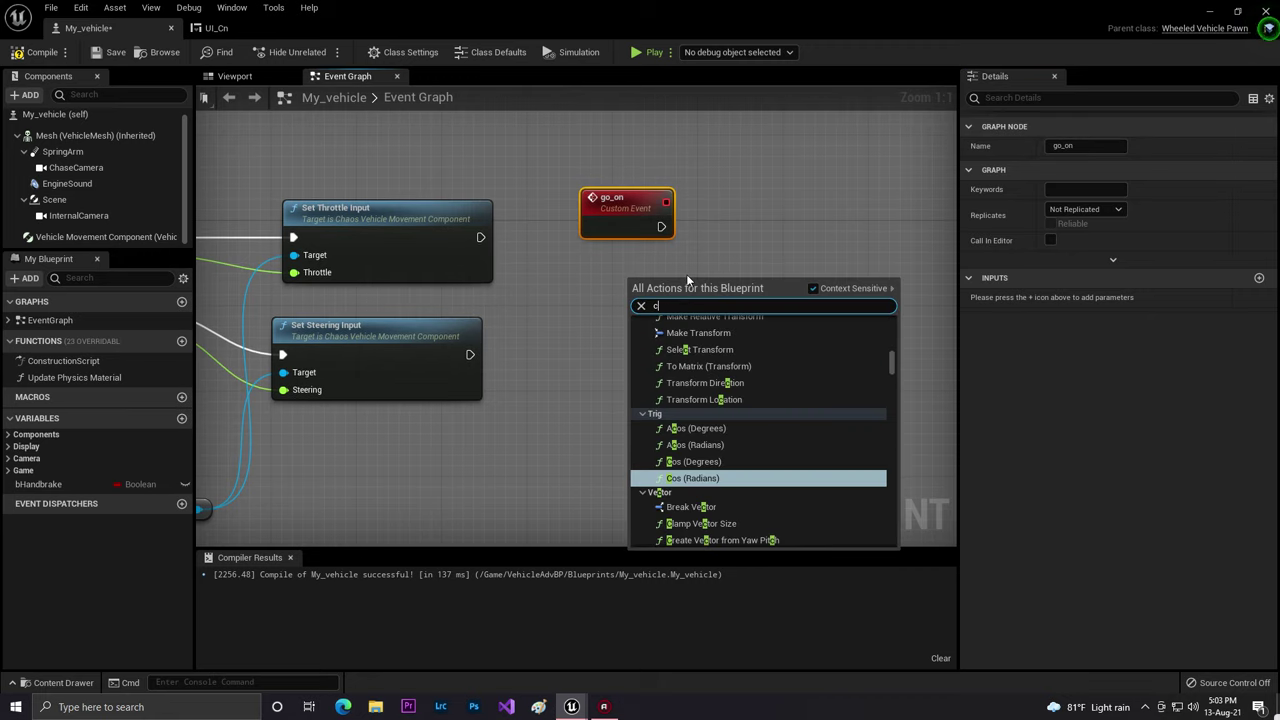
pyautogui.write('ustom')
pyautogui.press('Return')
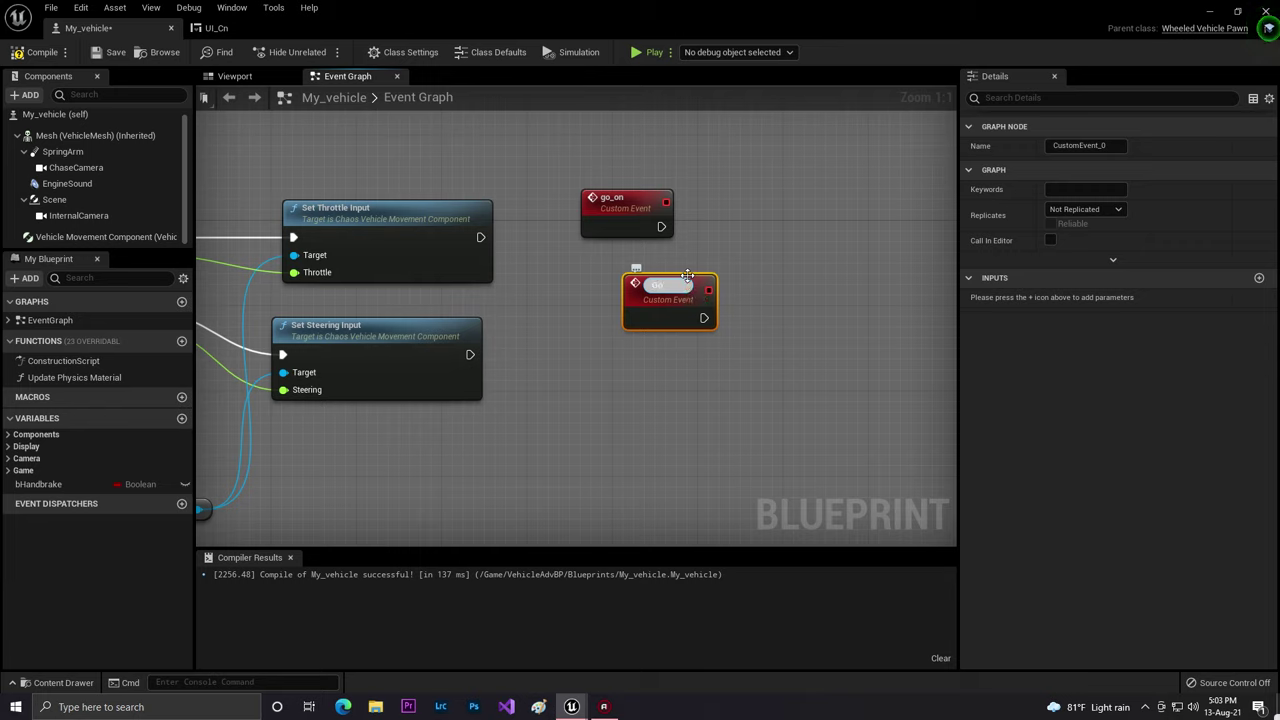
pyautogui.write('Go_off')
pyautogui.press('Return')
pyautogui.moveTo(645, 310); pyautogui.dragTo(602, 277)
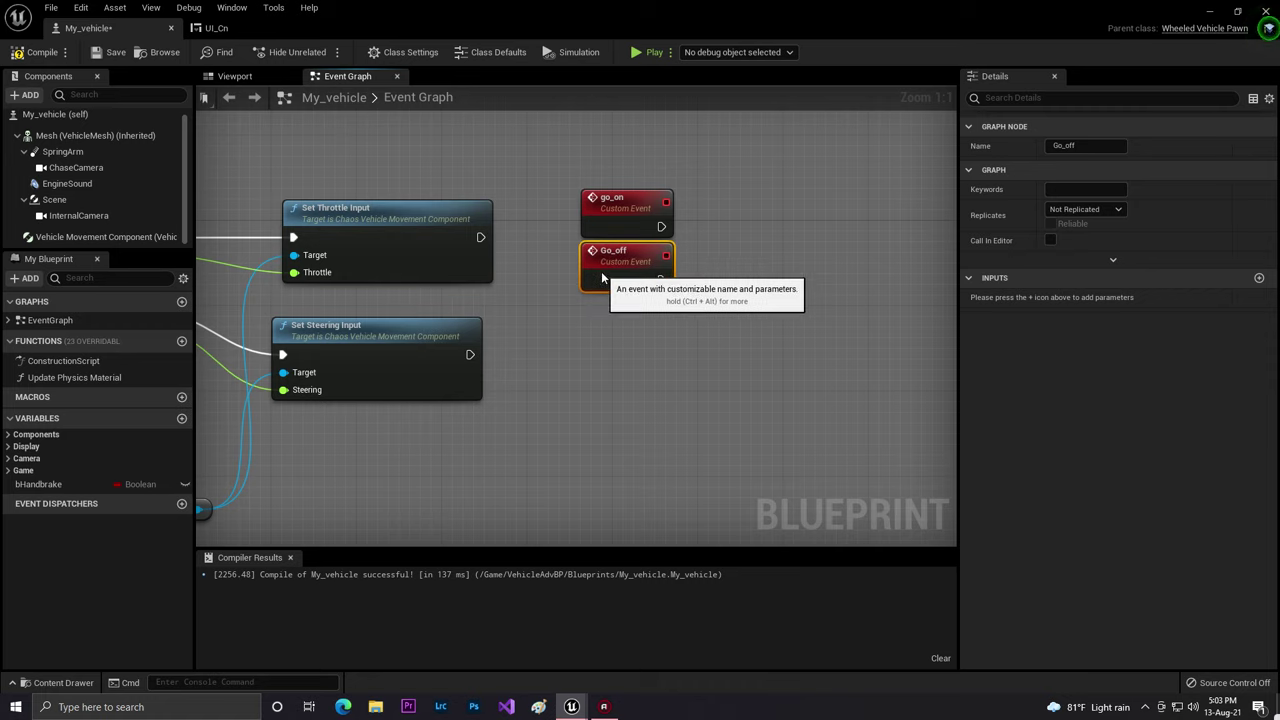
# - Compile the My_vehicle blueprint with its two new custom events
pyautogui.click(627, 188)
pyautogui.click(640, 270)
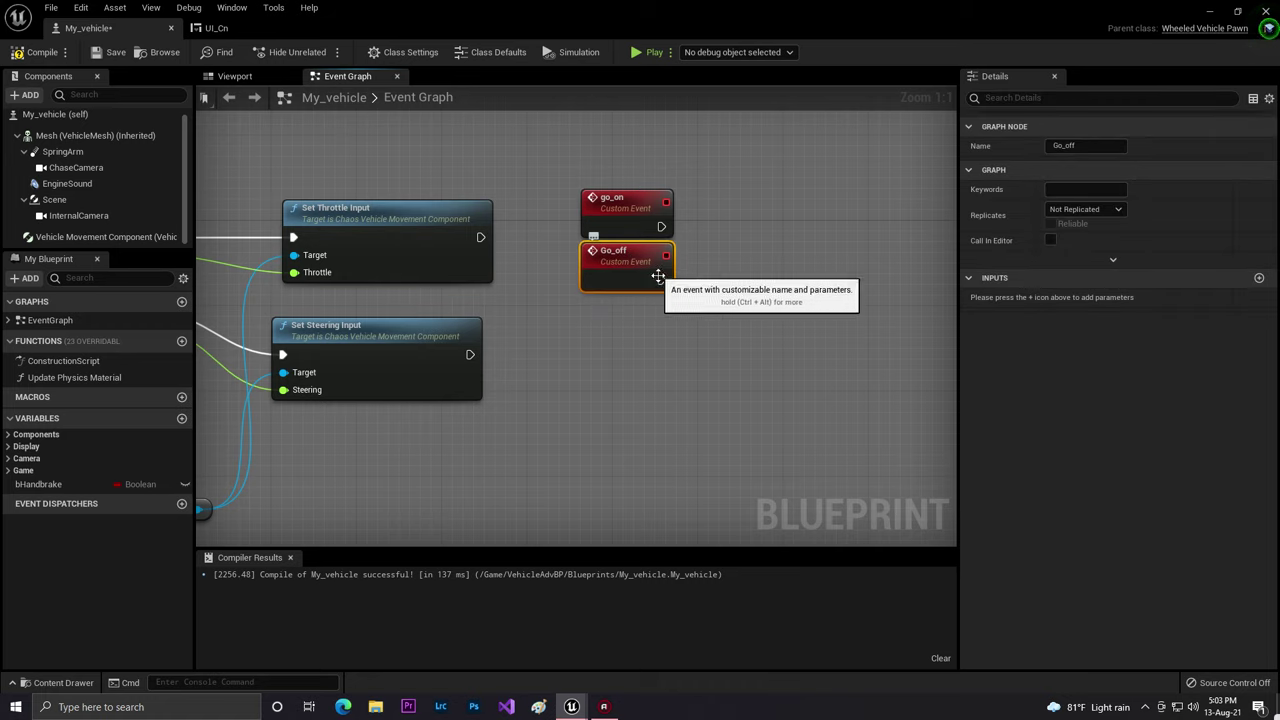
pyautogui.moveTo(654, 274); pyautogui.dragTo(625, 285, button='right')
pyautogui.click(38, 55)
pyautogui.click(268, 203)
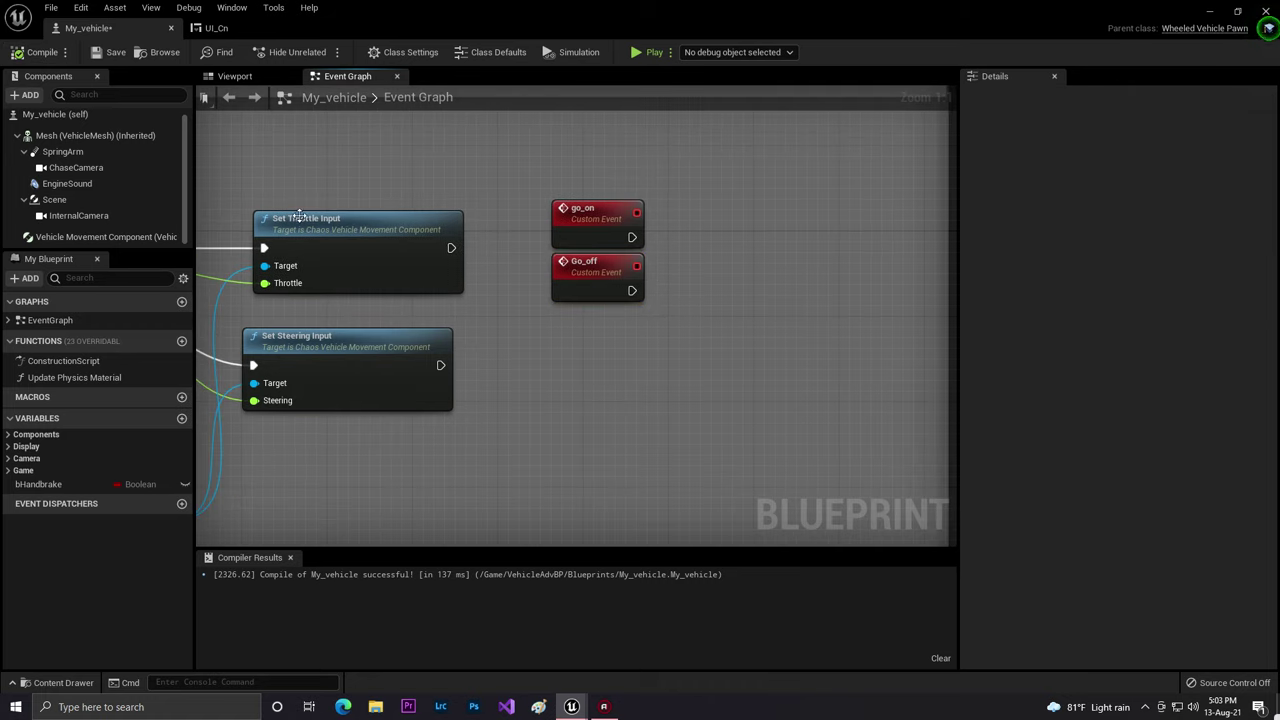
# - Duplicate the Set Throttle Input node to the far side of go_on, connect go_on to it and set its Throttle to 1.0
pyautogui.click(329, 223)
pyautogui.moveTo(329, 223); pyautogui.dragTo(387, 316, button='right')
pyautogui.hotkey('ctrl', 'd')
pyautogui.moveTo(387, 315); pyautogui.dragTo(909, 241)
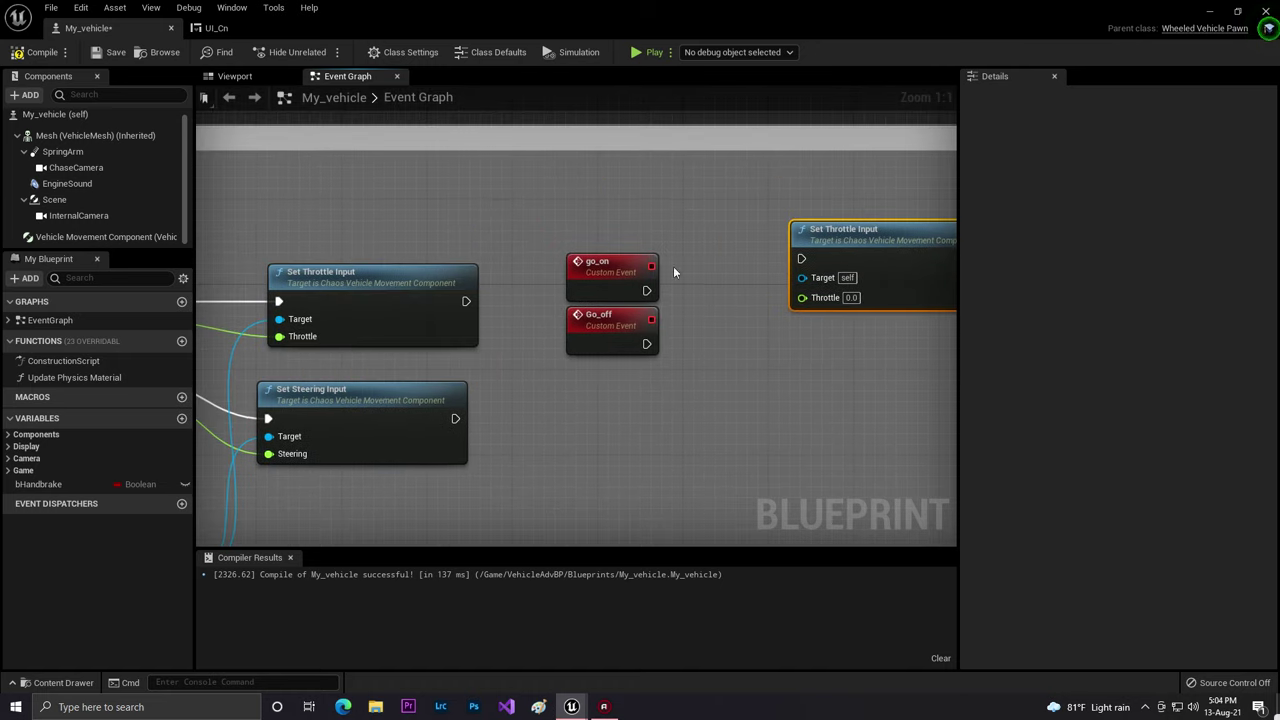
pyautogui.moveTo(646, 290); pyautogui.dragTo(844, 275)
pyautogui.click(855, 330)
pyautogui.write('1')
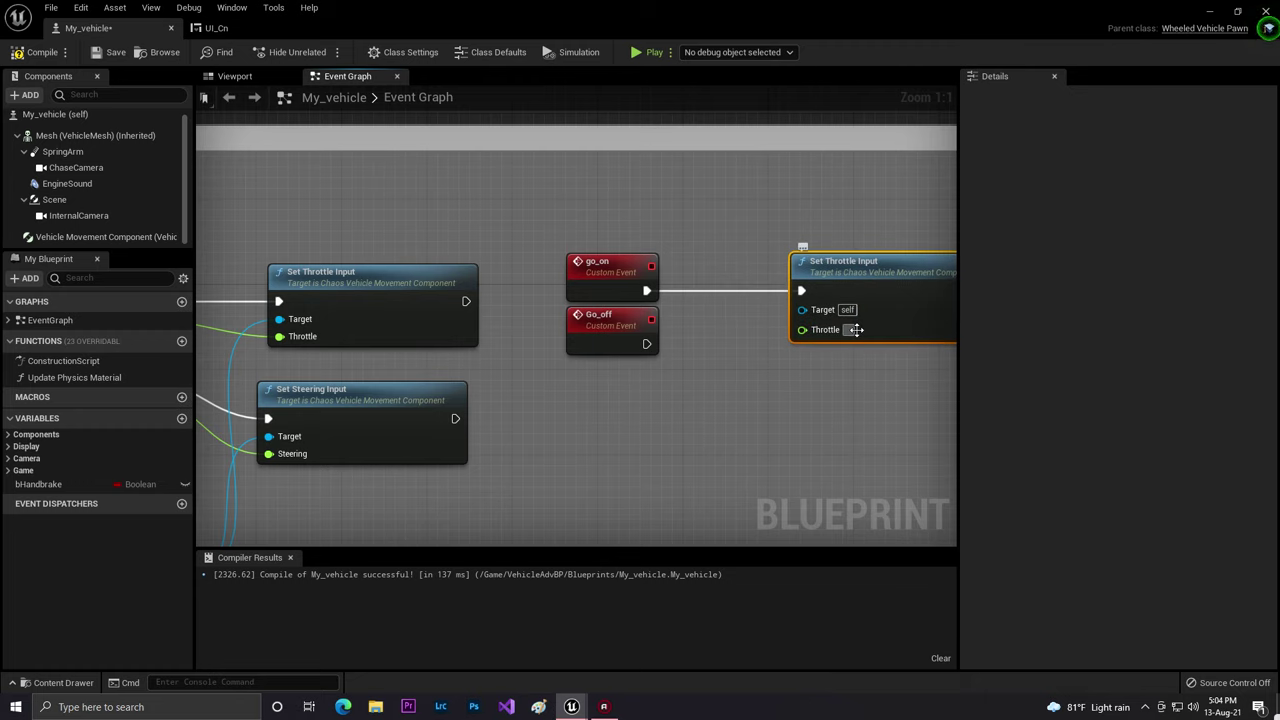
pyautogui.click(750, 408)
pyautogui.moveTo(750, 404); pyautogui.dragTo(635, 353, button='right')
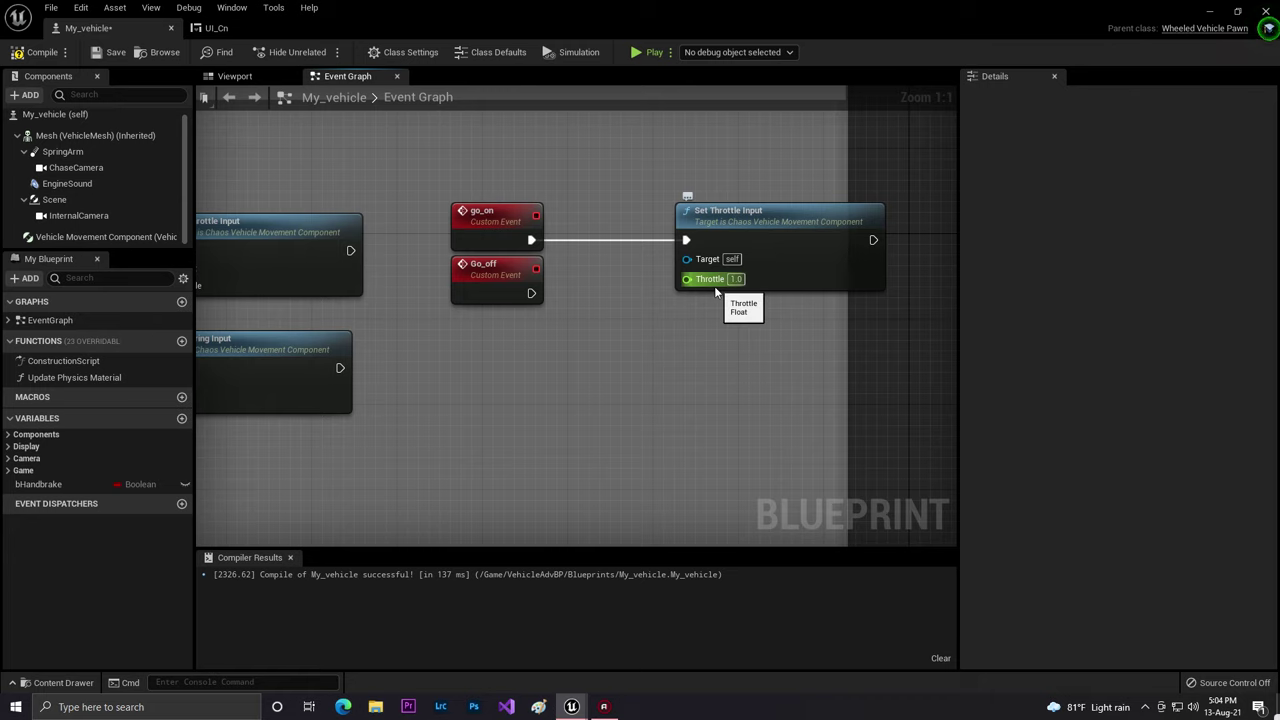
# - Connect the Vehicle Movement Component reference to the Target of go_on's Set Throttle Input node
pyautogui.moveTo(730, 296); pyautogui.dragTo(963, 249, button='right')
pyautogui.moveTo(396, 302); pyautogui.dragTo(566, 270, button='right')
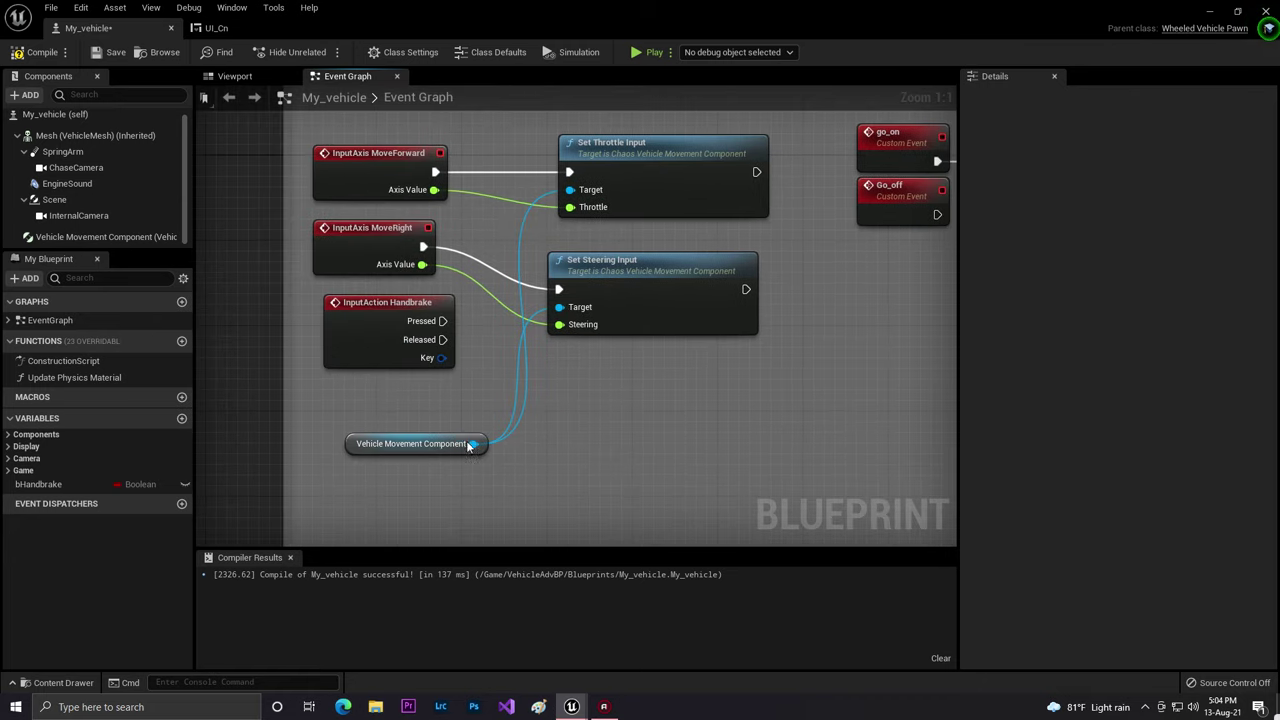
pyautogui.moveTo(470, 443); pyautogui.dragTo(620, 232)
pyautogui.moveTo(632, 248); pyautogui.dragTo(657, 313, button='right')
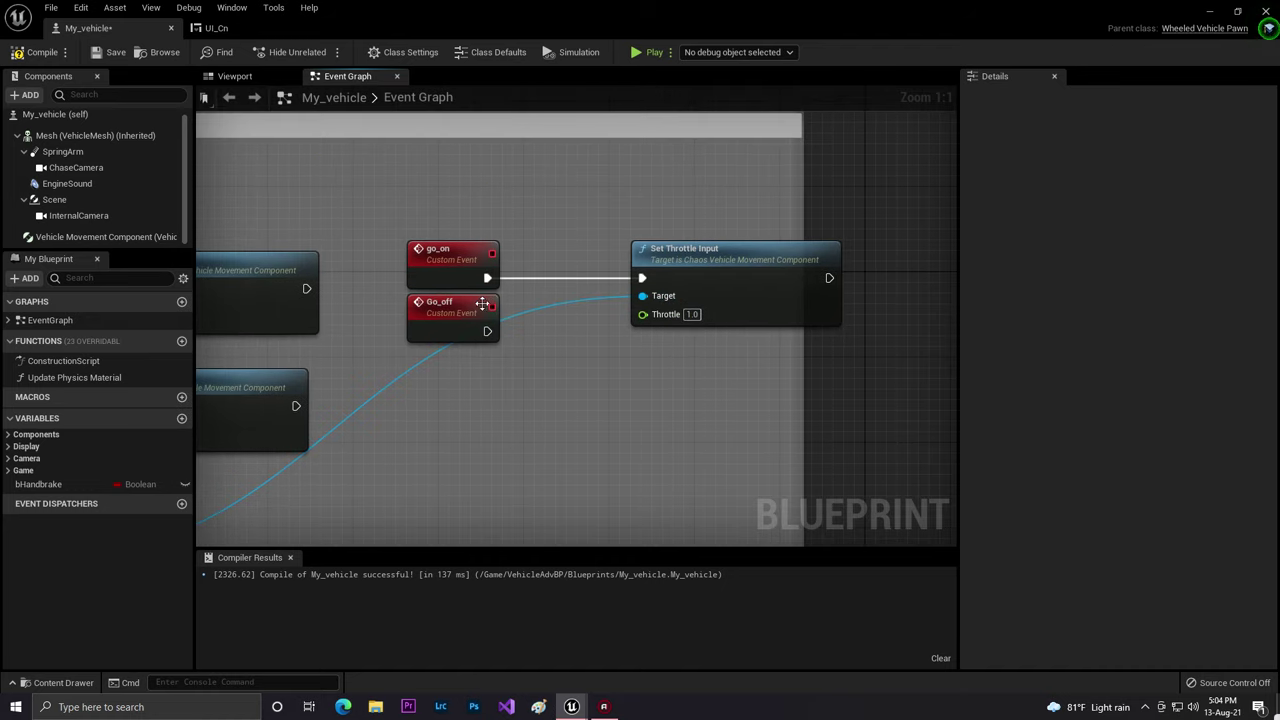
# - Copy go_on's Set Throttle Input node and place the copy directly below the original
pyautogui.click(690, 250)
pyautogui.hotkey('ctrl', 'c')
pyautogui.hotkey('ctrl', 'v')
pyautogui.moveTo(791, 294); pyautogui.dragTo(745, 368)
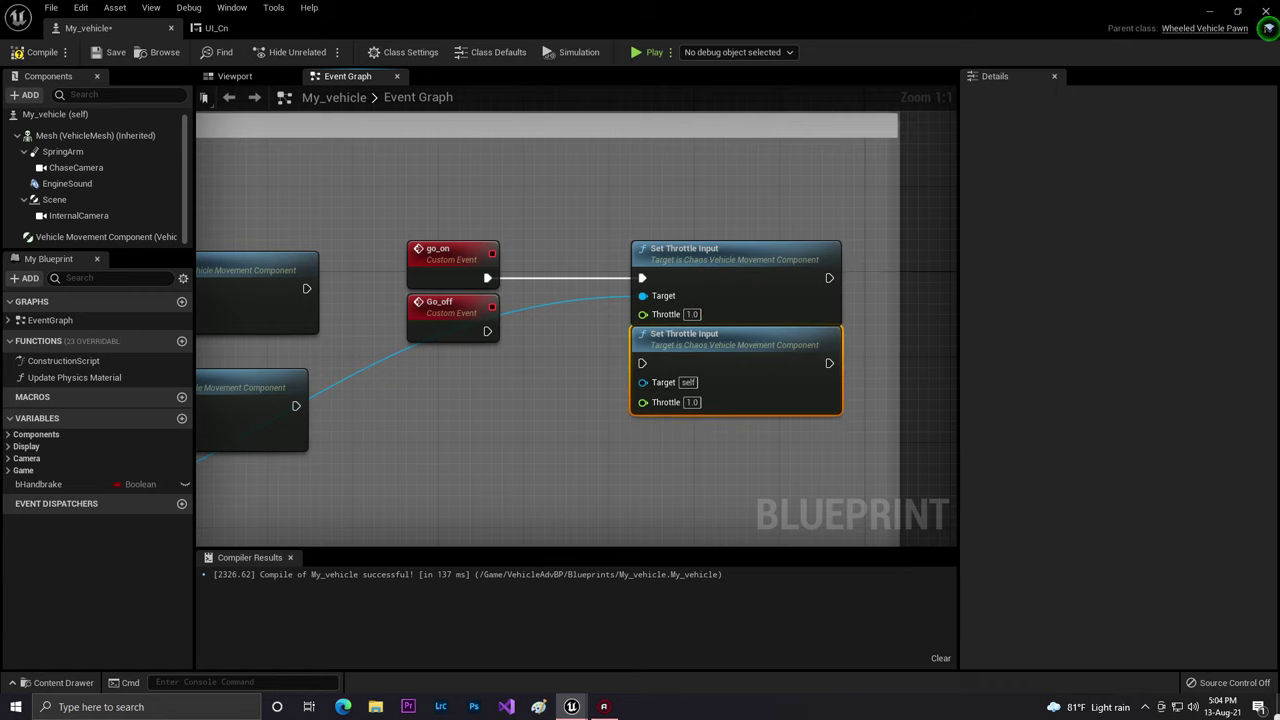
# - Add a reroute point on the Vehicle Movement Component wire and connect it to the copied node's Target
pyautogui.moveTo(327, 381); pyautogui.dragTo(393, 319, button='right')
pyautogui.doubleClick(393, 319)
pyautogui.moveTo(398, 323); pyautogui.dragTo(710, 320)
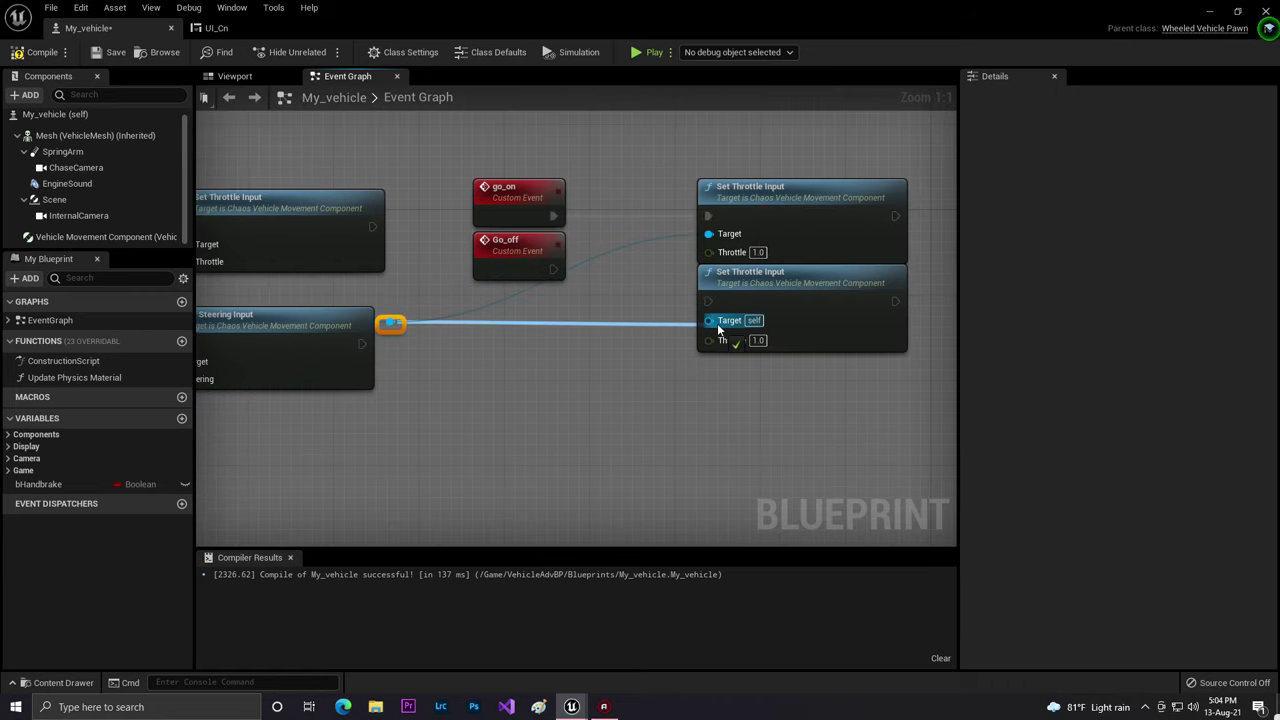
# - Set the copied node's Throttle to 0.0 with Go_off triggering it, and compile My_vehicle
pyautogui.click(766, 338)
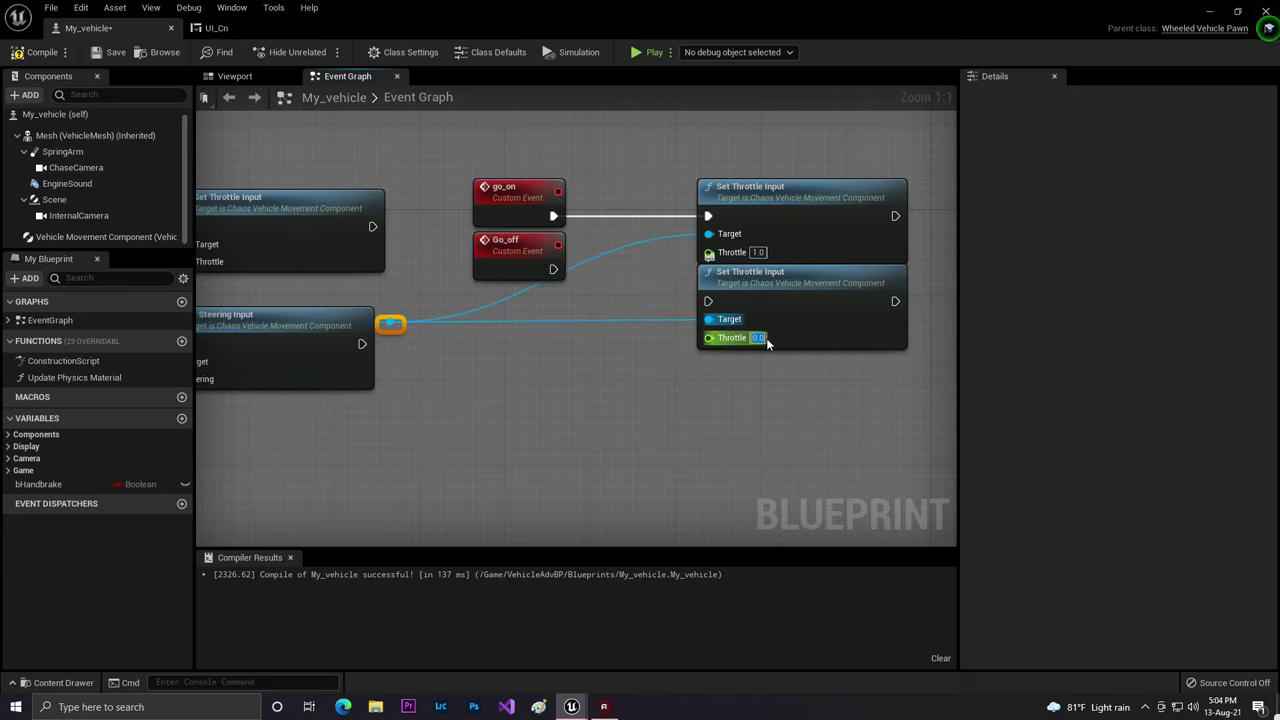
pyautogui.moveTo(553, 269); pyautogui.dragTo(708, 301)
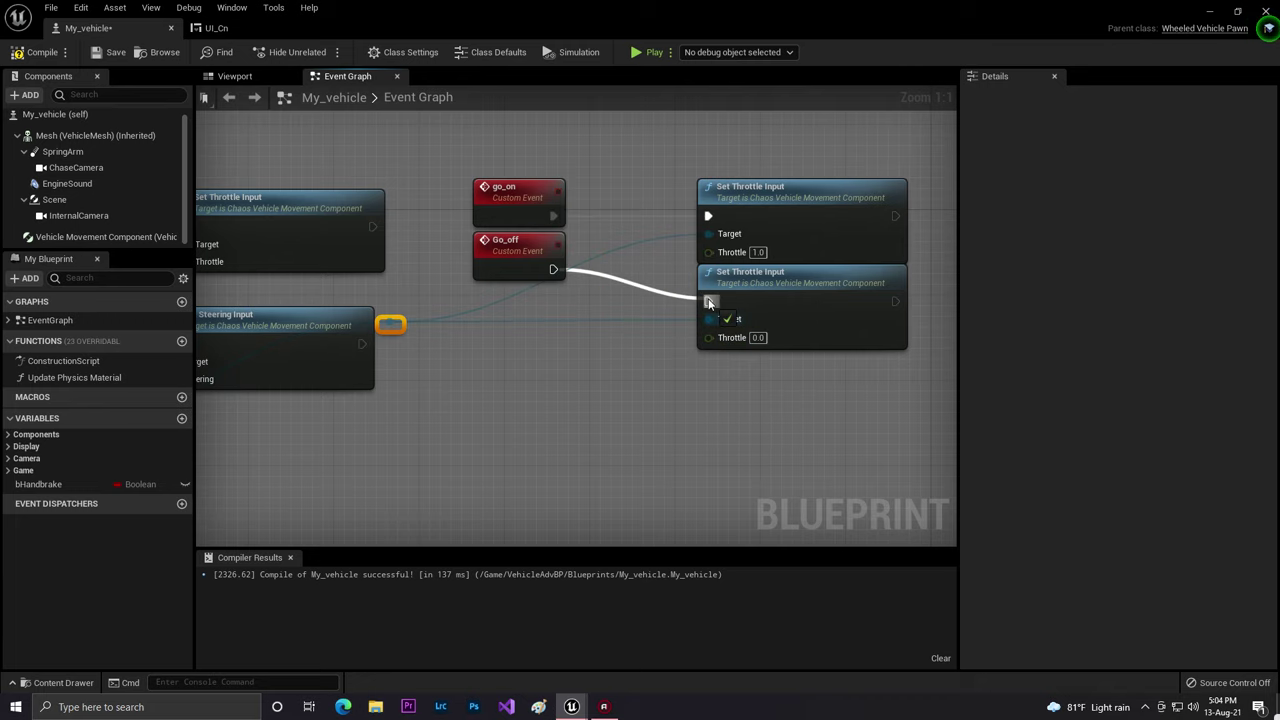
pyautogui.click(17, 51)
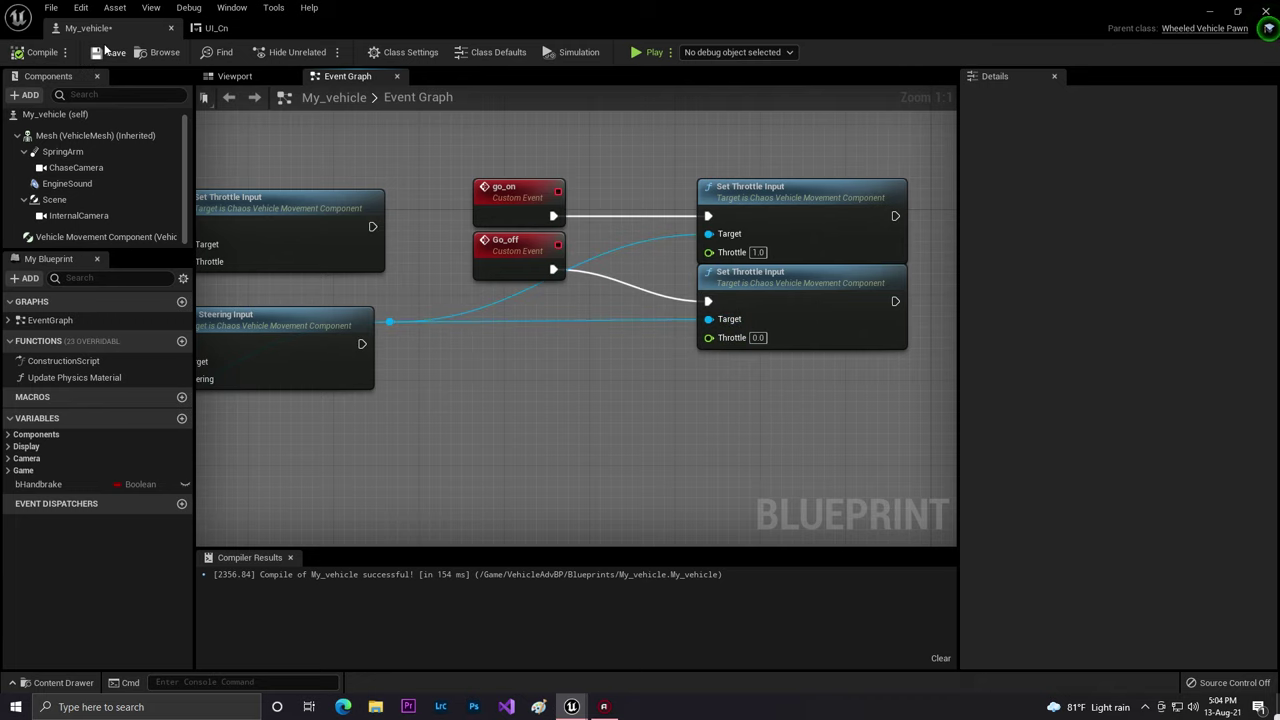
# - Add a custom event below Go_off and name it Back_on
pyautogui.moveTo(503, 379); pyautogui.dragTo(533, 360, button='right')
pyautogui.rightClick(534, 360)
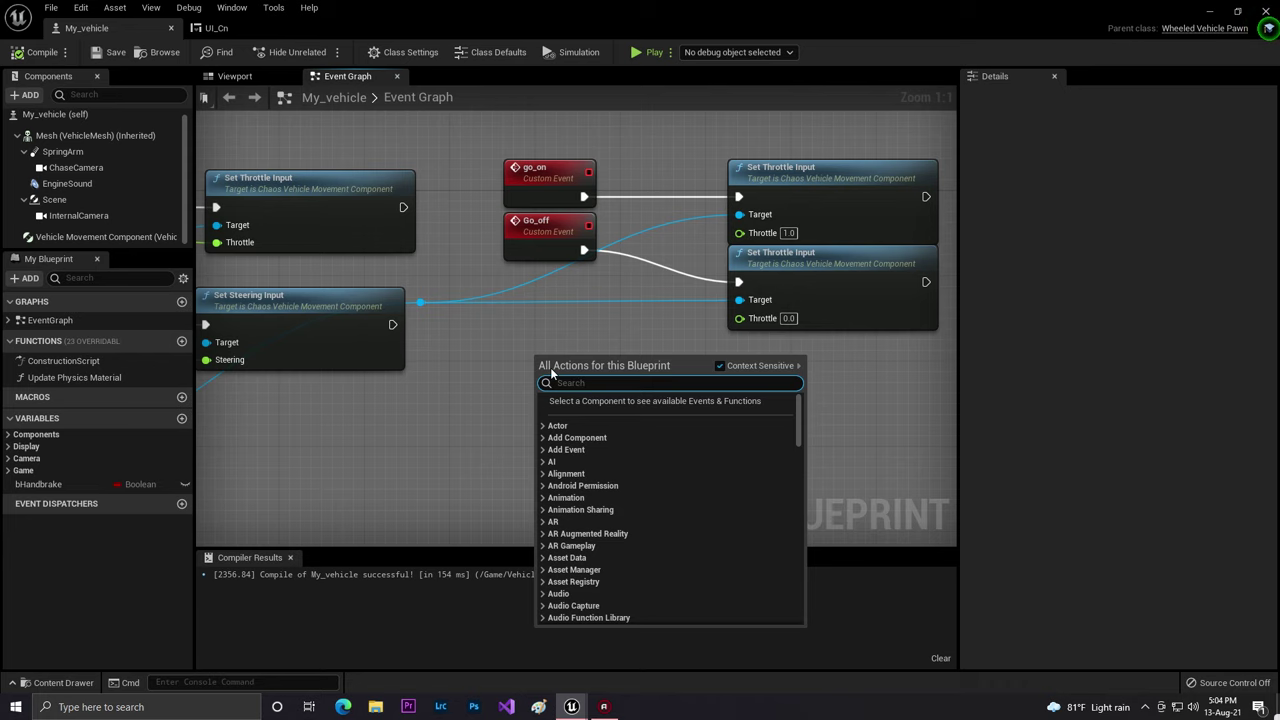
pyautogui.write('custom')
pyautogui.press('Return')
pyautogui.press('BackSpace')
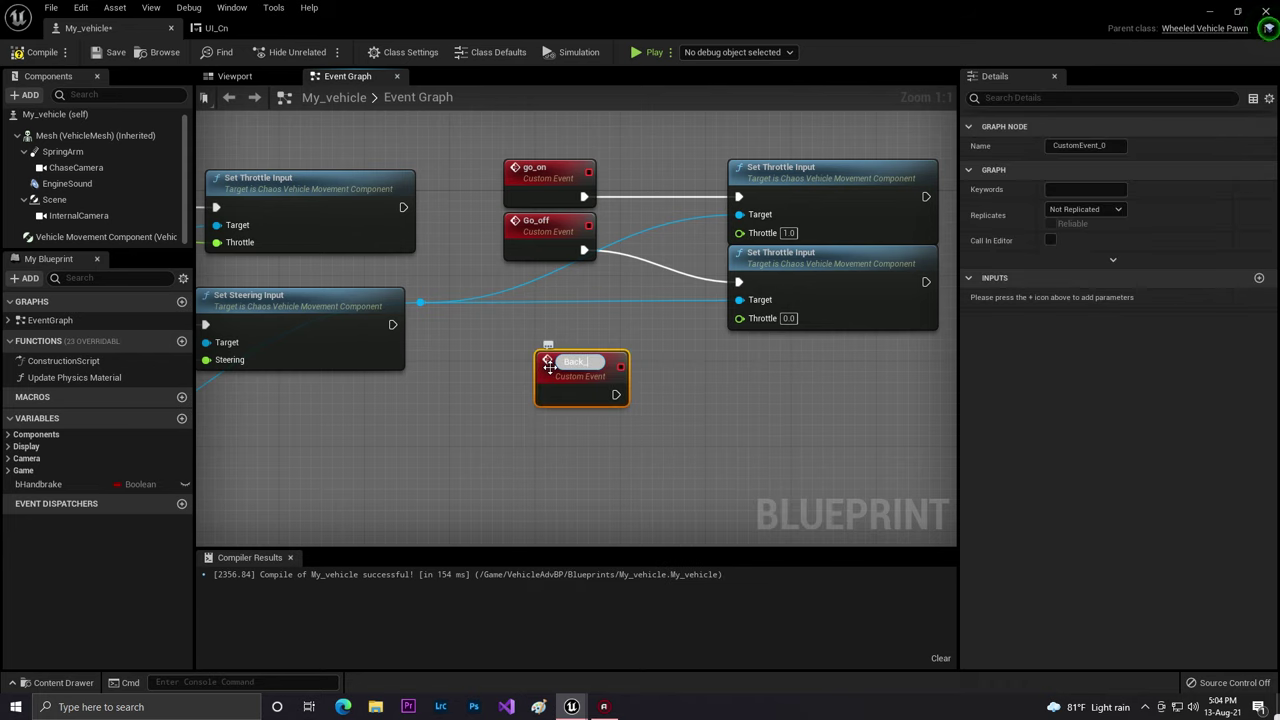
pyautogui.write('Back_on')
pyautogui.press('Return')
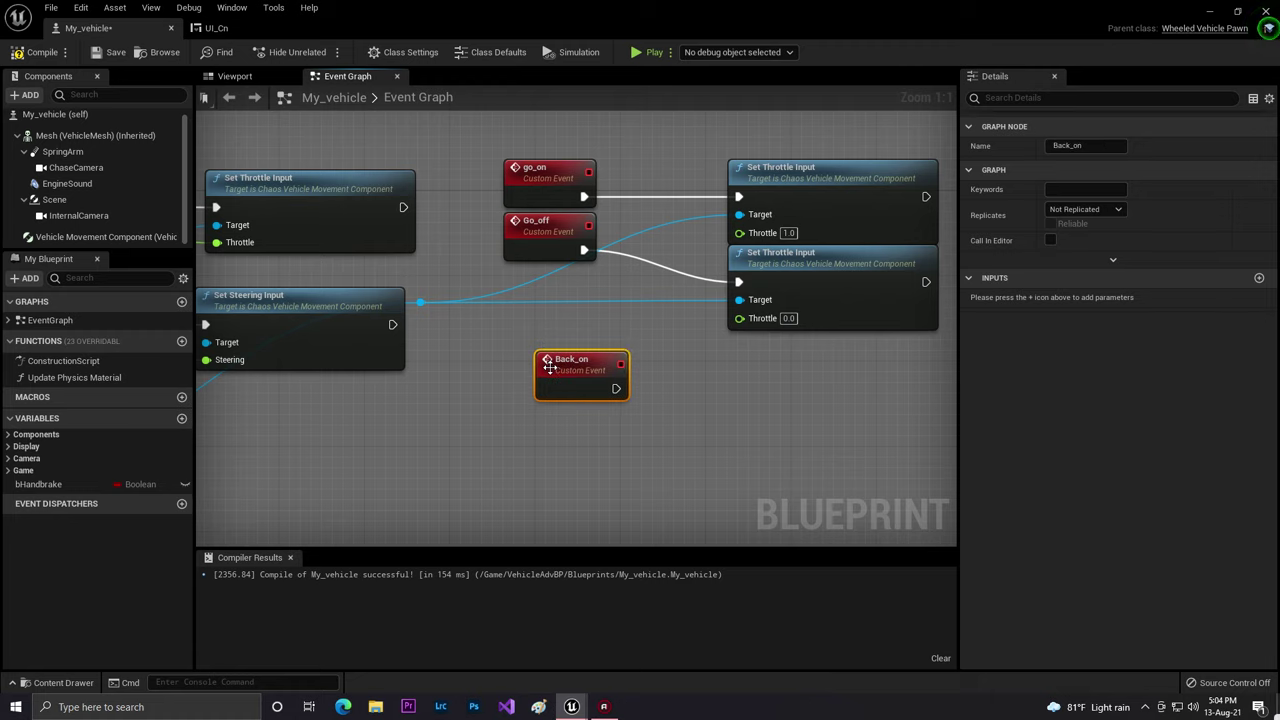
# - Add another custom event below Back_on and name it Back_off
pyautogui.rightClick(537, 423)
pyautogui.write('custom')
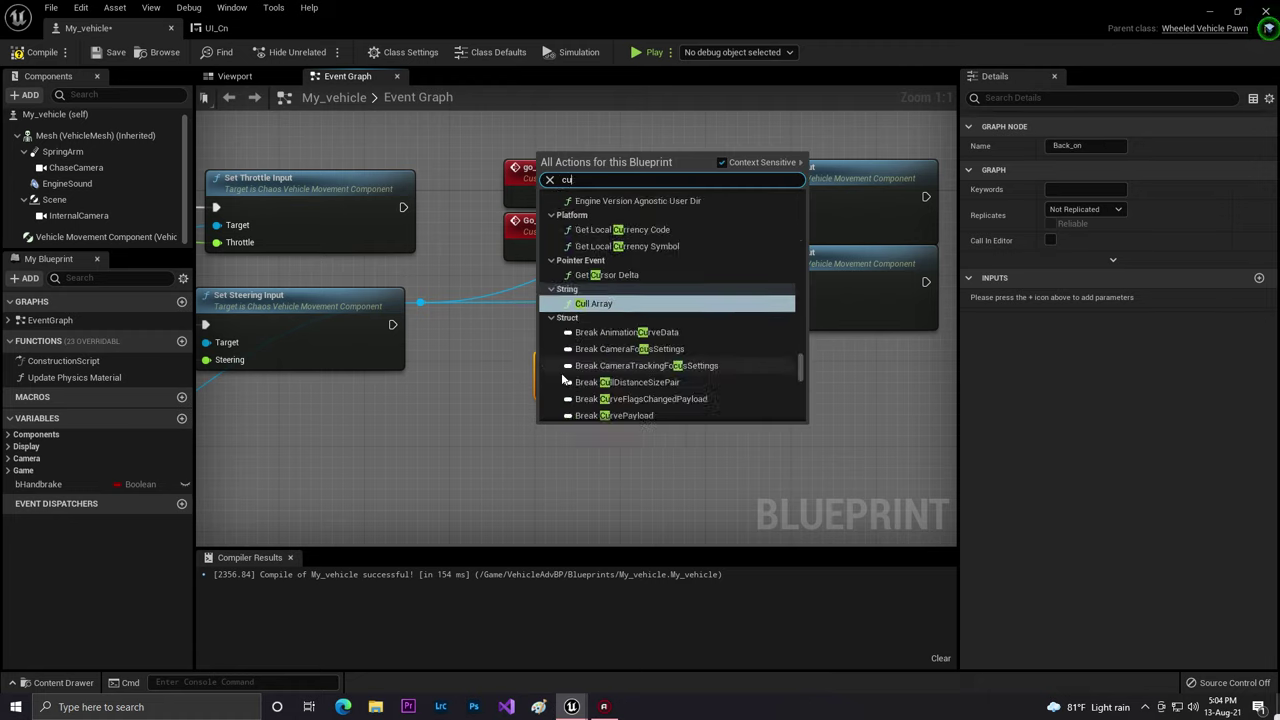
pyautogui.press('Return')
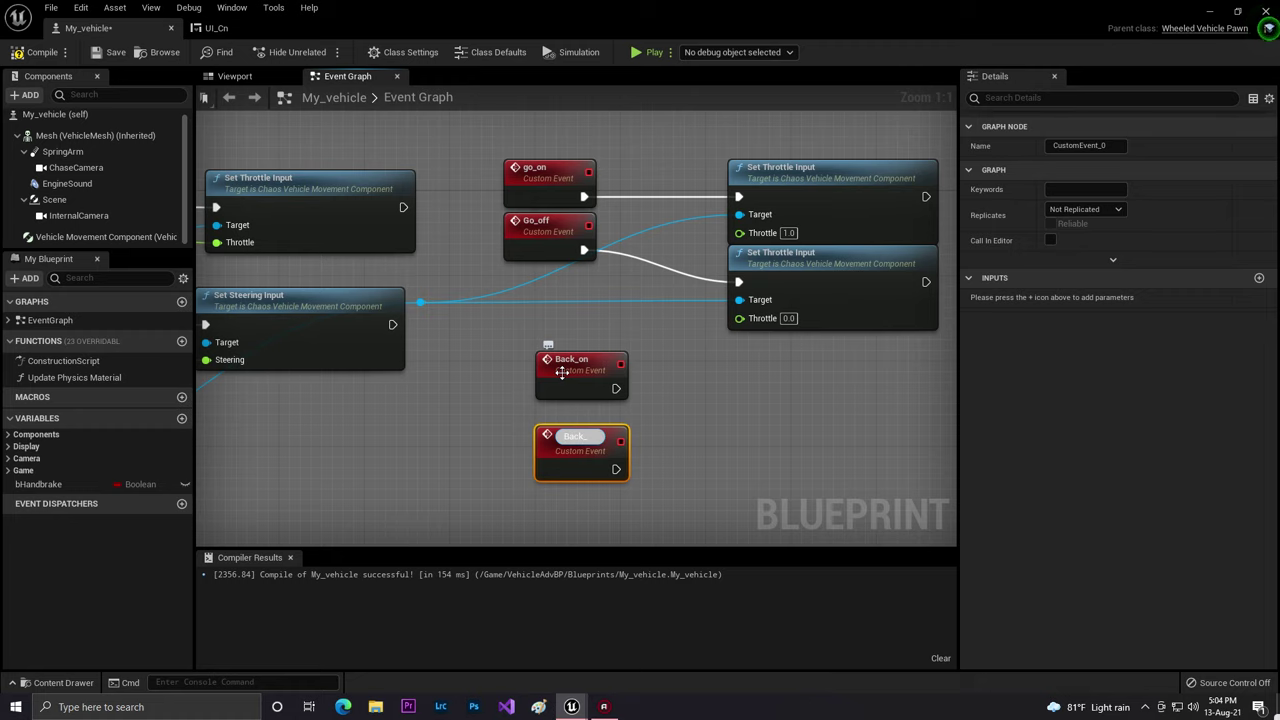
pyautogui.write('Back_off')
pyautogui.press('Return')
# - Duplicate the 1.0 Set Throttle Input node beside Back_on and set the duplicate's Throttle to -1.0
pyautogui.moveTo(708, 419); pyautogui.dragTo(686, 379, button='right')
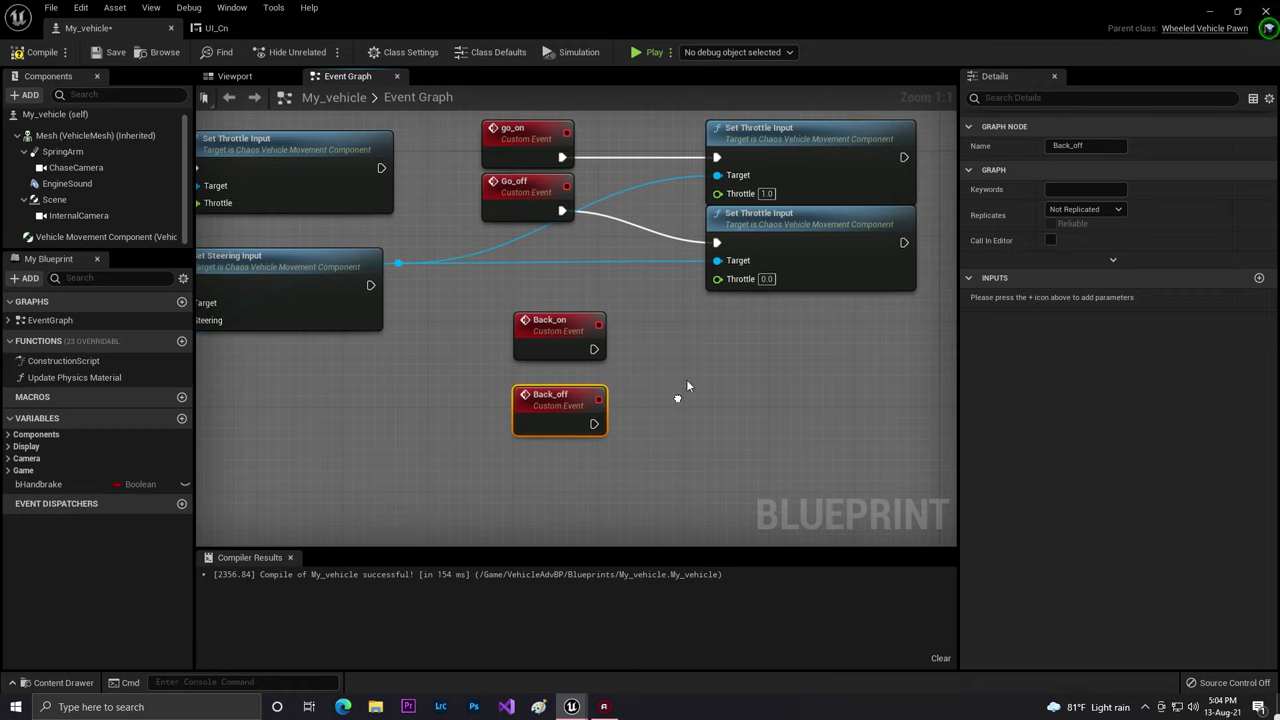
pyautogui.click(777, 163)
pyautogui.hotkey('ctrl', 'd')
pyautogui.moveTo(872, 188); pyautogui.dragTo(763, 347)
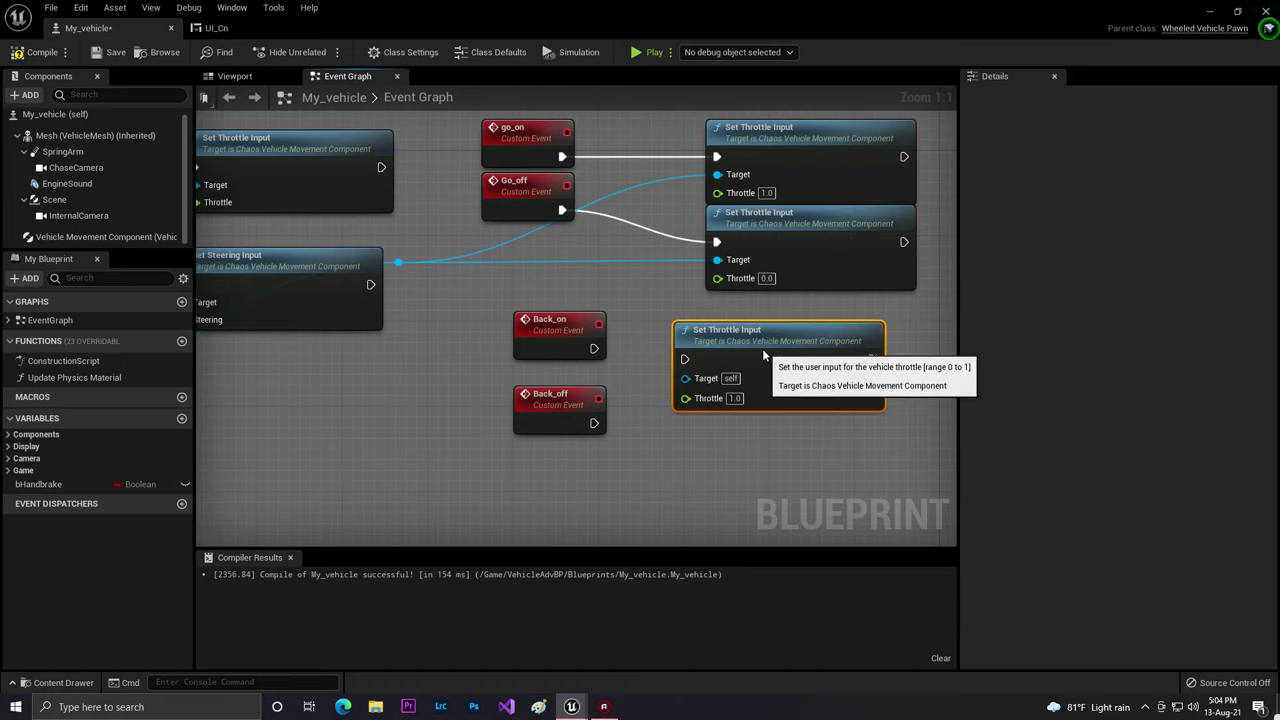
pyautogui.click(735, 398)
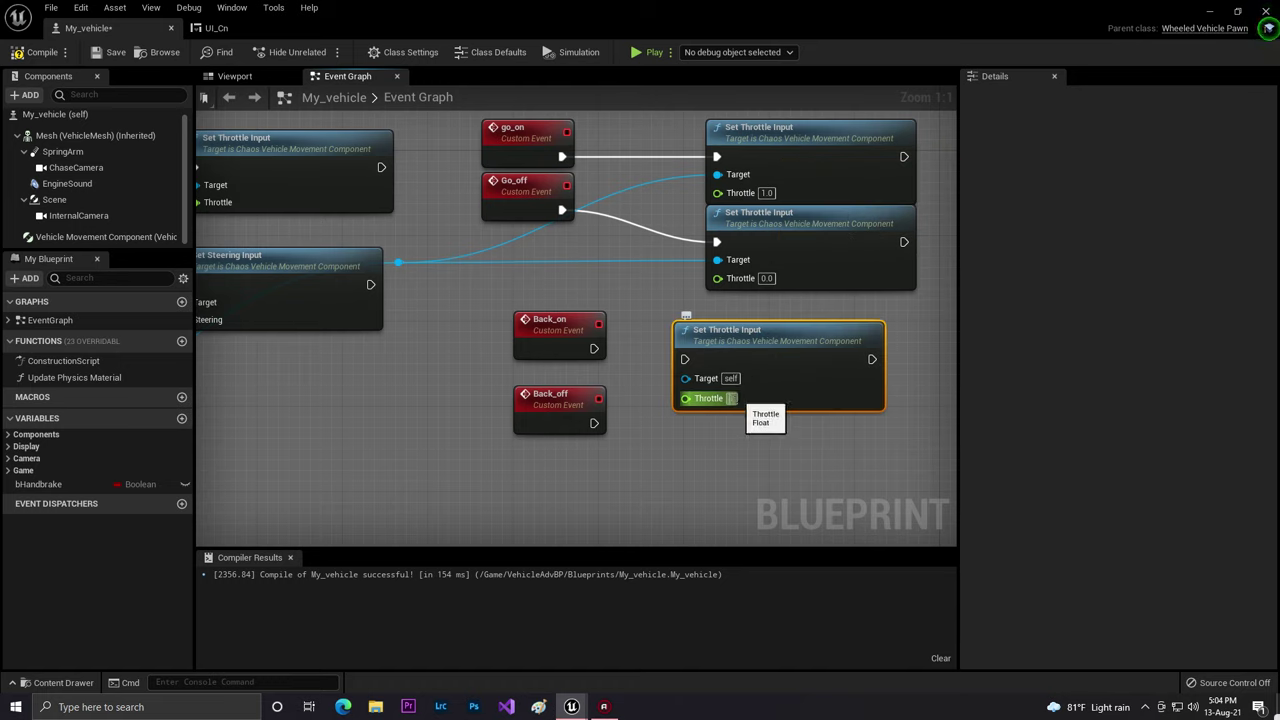
pyautogui.moveTo(760, 348); pyautogui.dragTo(780, 350)
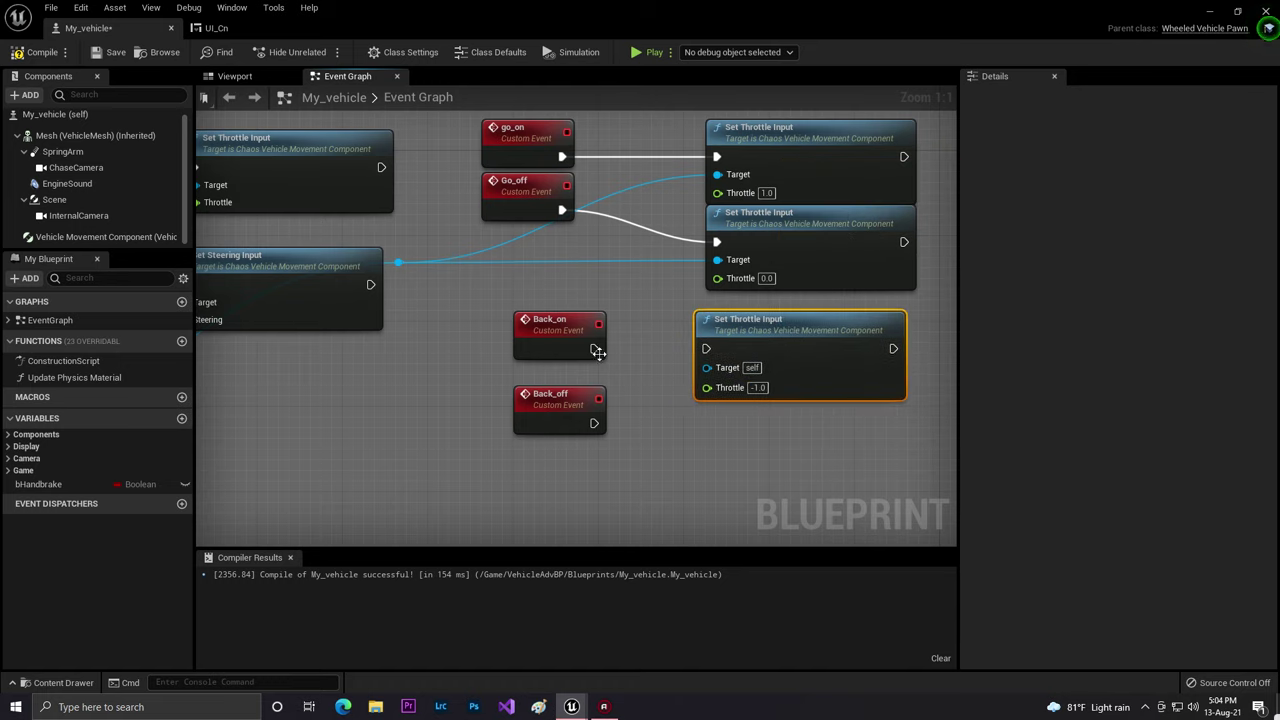
# - Connect Back_on and the rerouted Vehicle Movement Component to the -1.0 Set Throttle Input node and align the nodes
pyautogui.moveTo(592, 342); pyautogui.dragTo(555, 318)
pyautogui.click(759, 380)
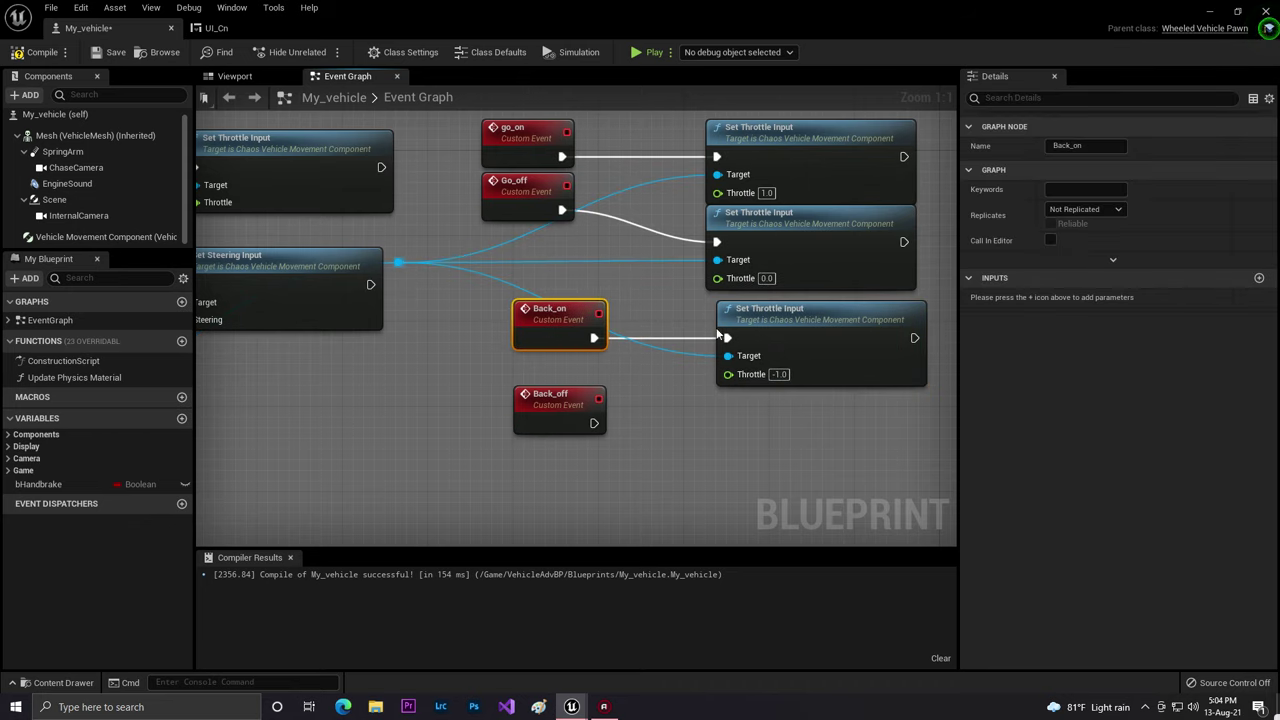
pyautogui.moveTo(794, 325); pyautogui.dragTo(799, 331)
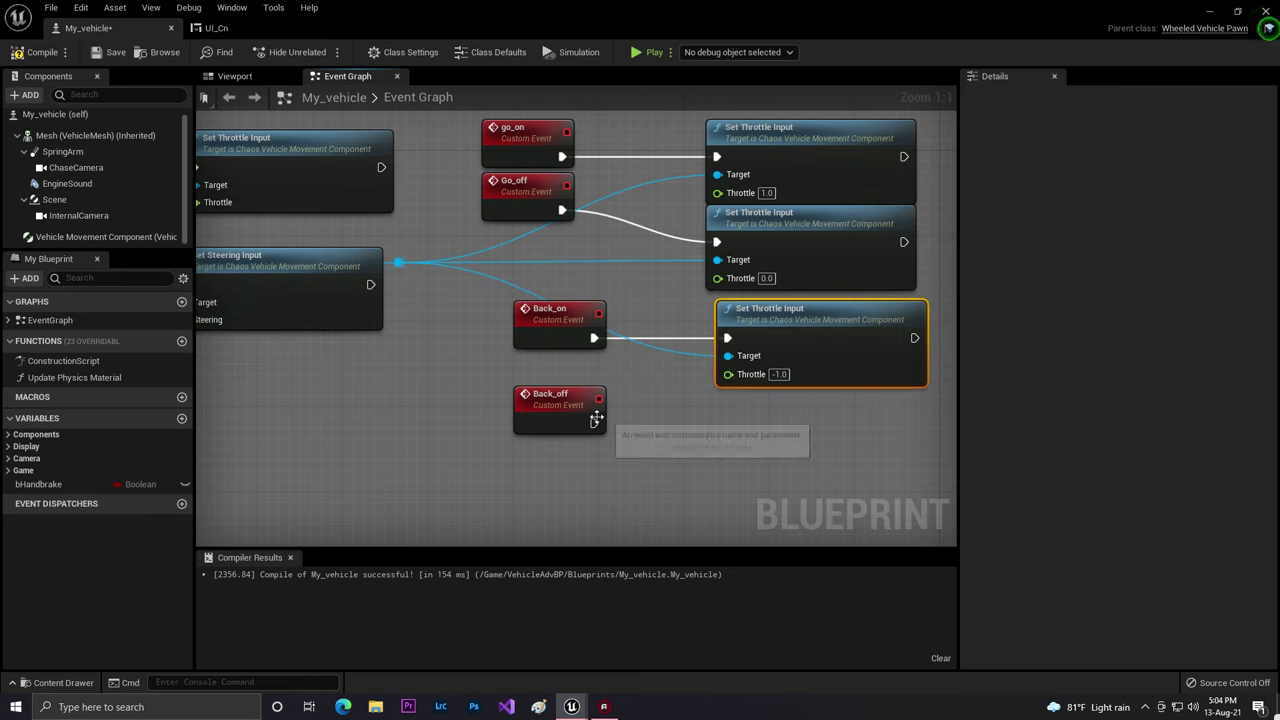
# - Connect Back_off to the 0.0 Set Throttle Input node, compile My_vehicle and nudge the -1.0 node slightly down
pyautogui.moveTo(596, 425); pyautogui.dragTo(717, 242)
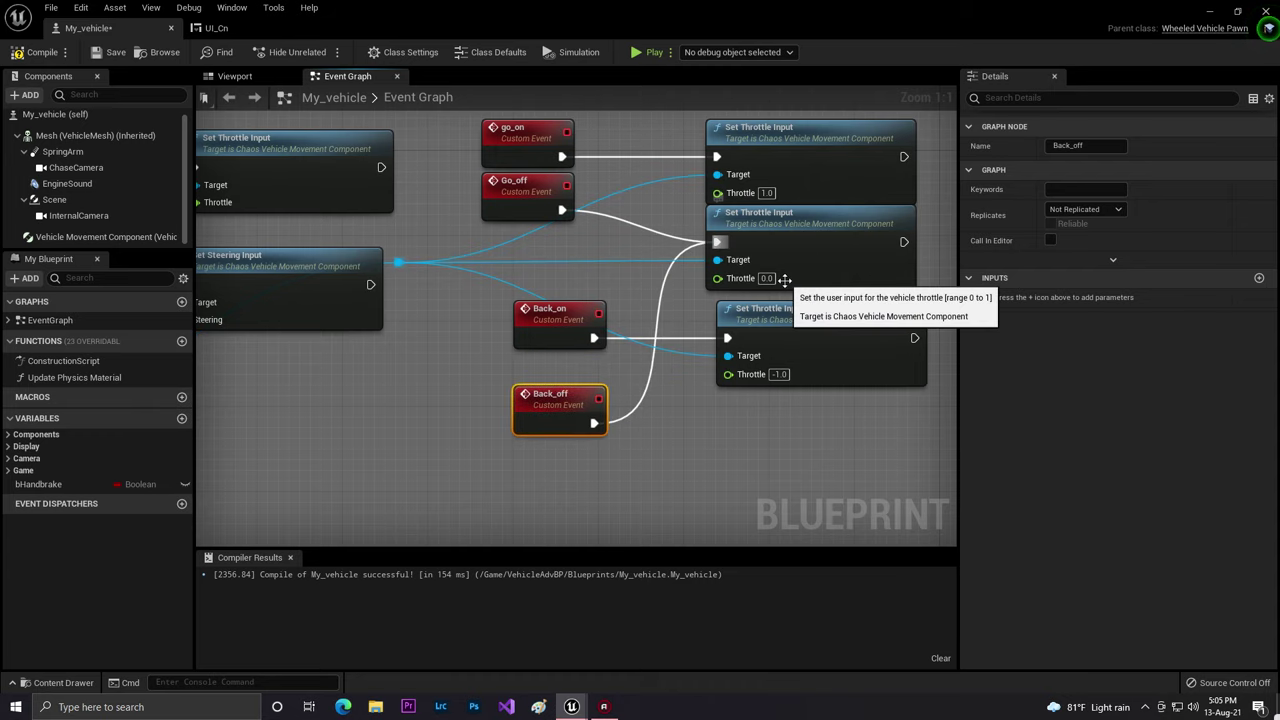
pyautogui.click(42, 52)
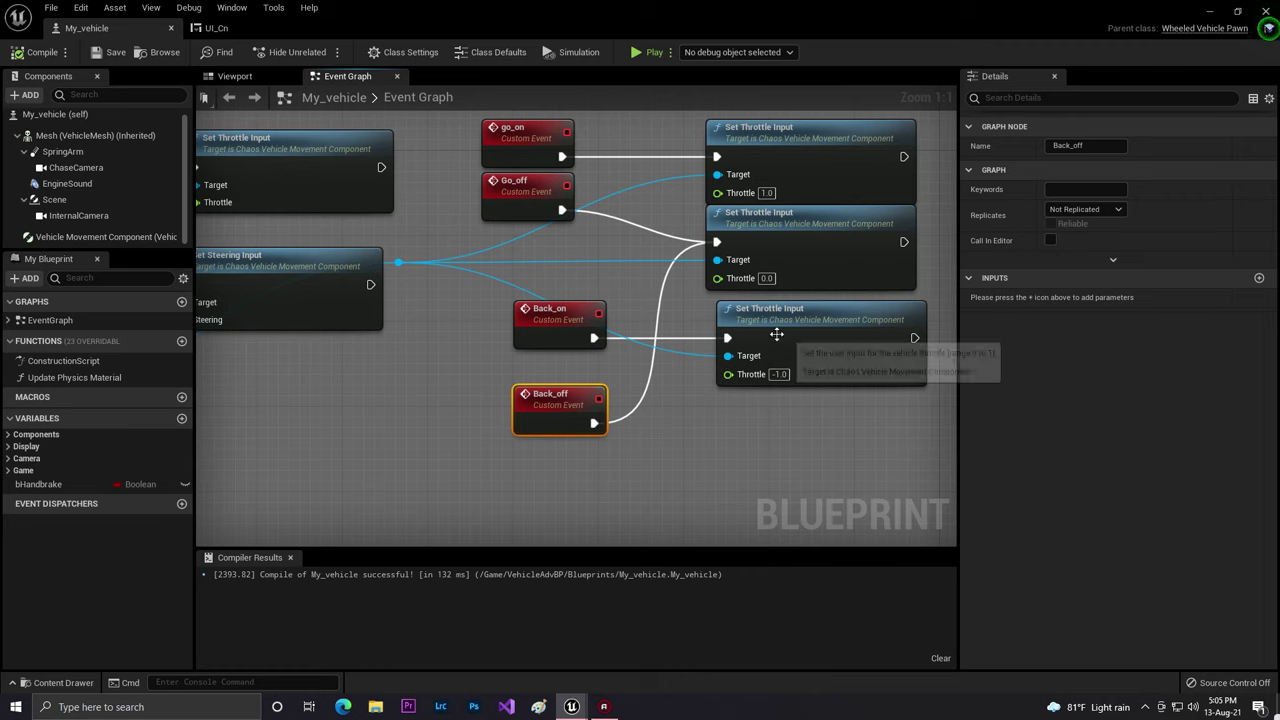
pyautogui.moveTo(776, 334); pyautogui.dragTo(776, 345)
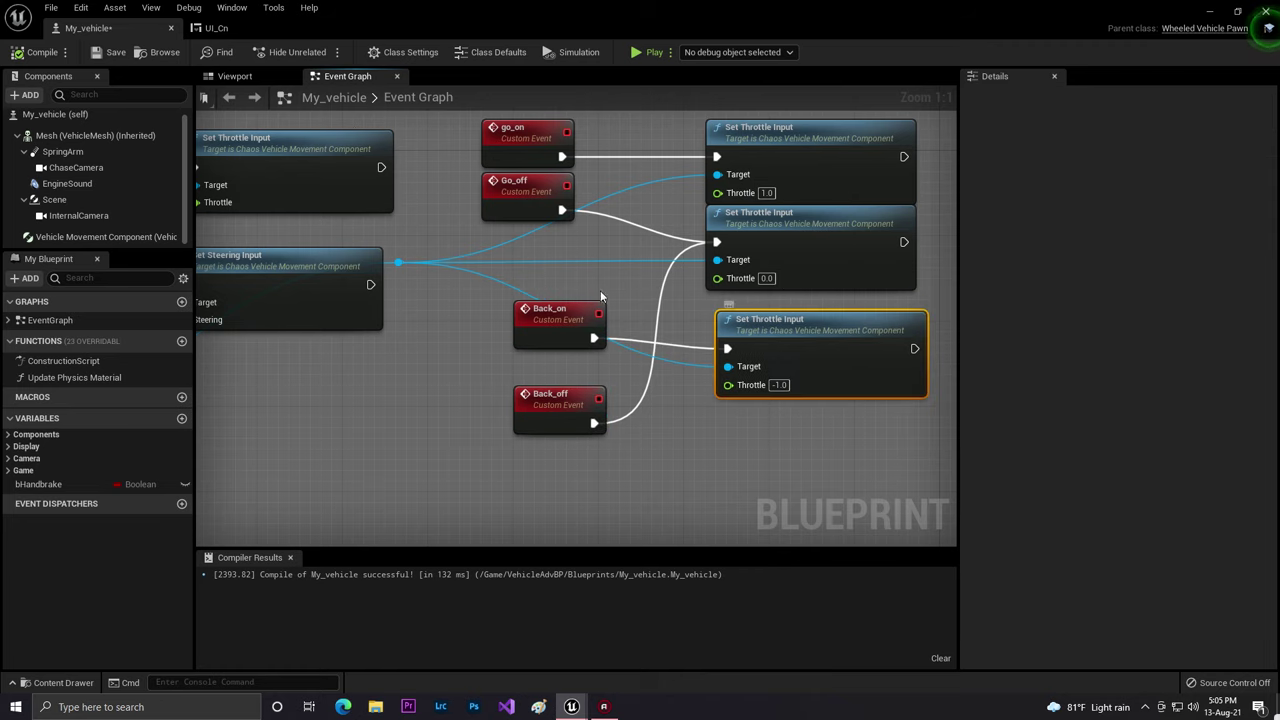
# - In UI_Cn's Event Graph, call Go On from the Vheicle Ref and trigger it with On Hovered (Button_0)
pyautogui.click(222, 28)
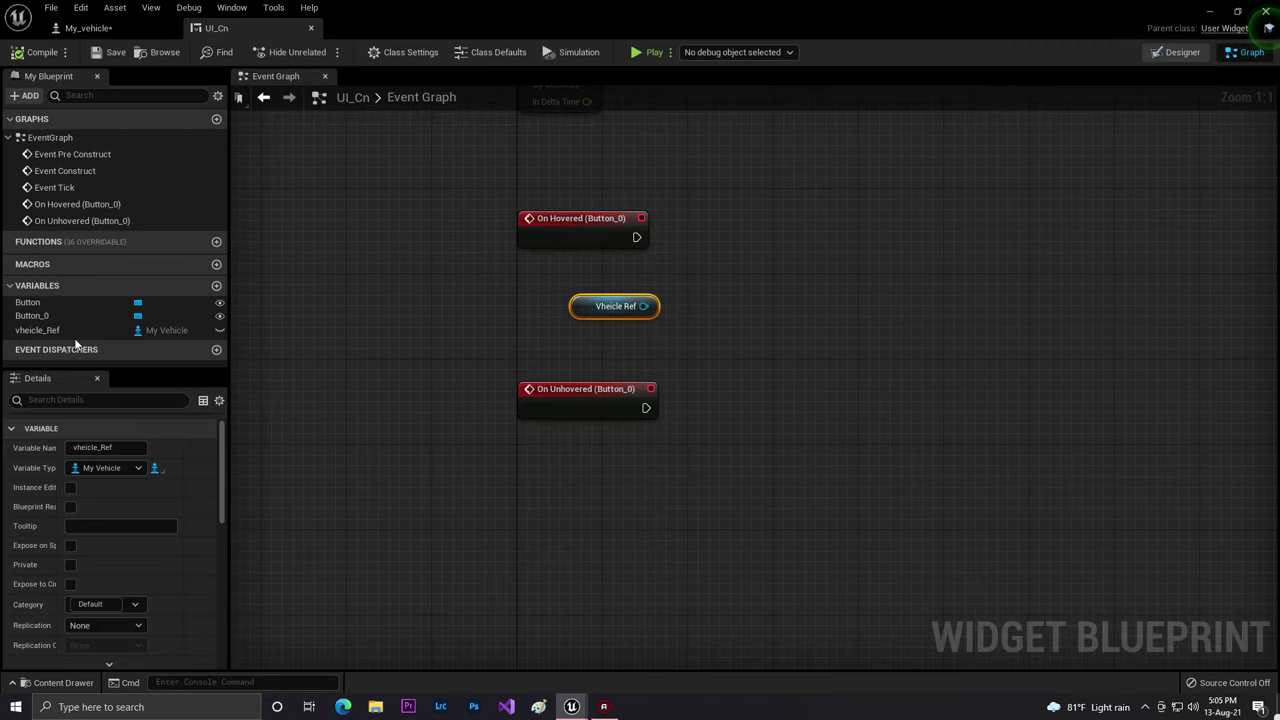
pyautogui.moveTo(644, 306); pyautogui.dragTo(702, 248)
pyautogui.write('go')
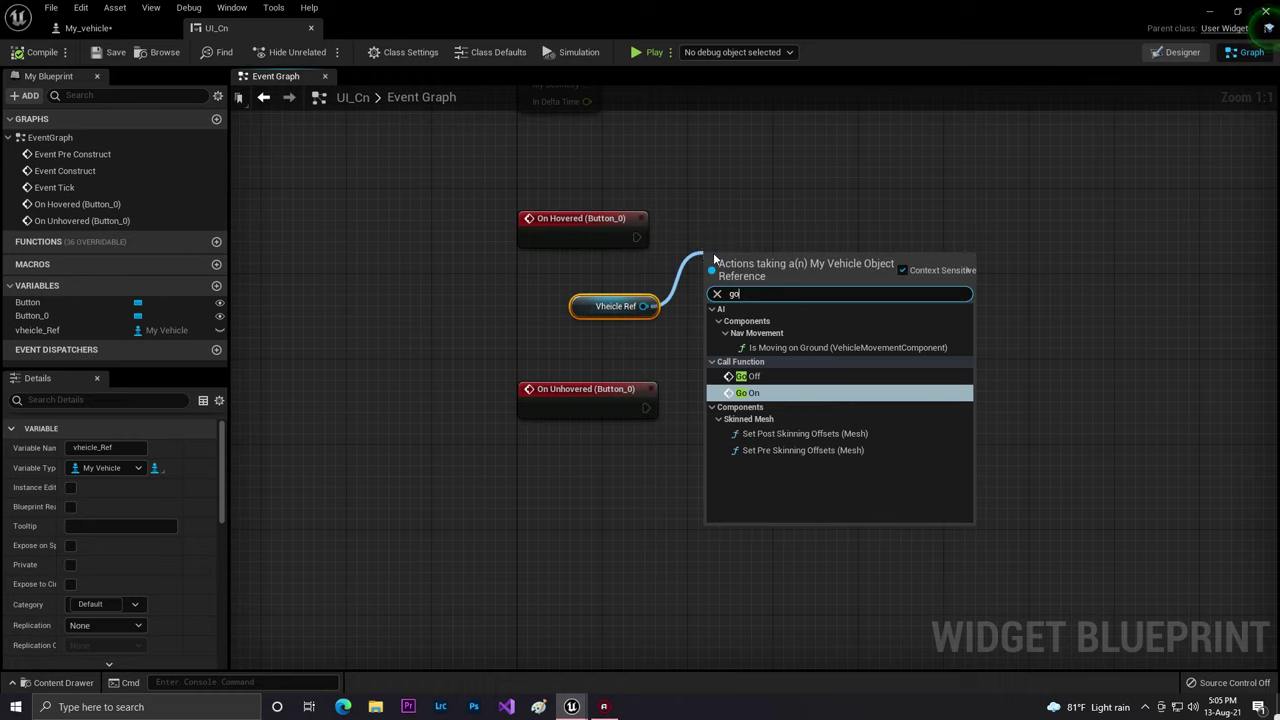
pyautogui.press('Return')
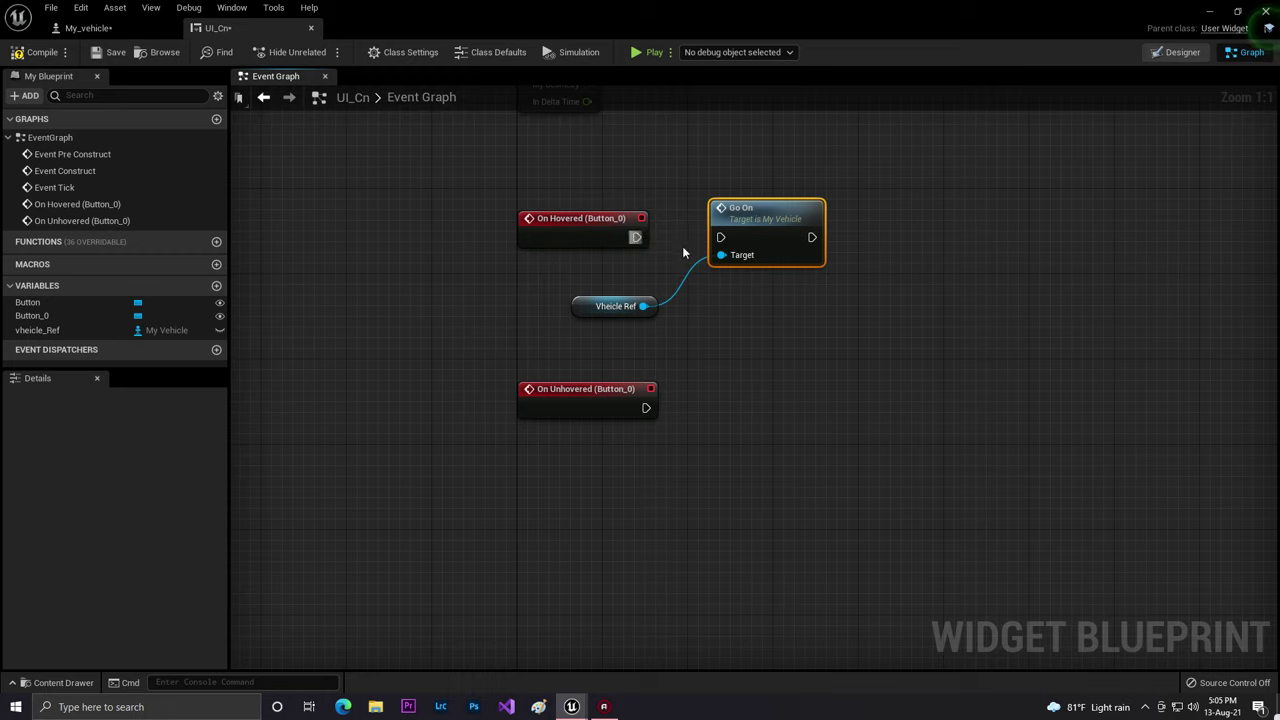
pyautogui.moveTo(635, 237); pyautogui.dragTo(723, 238)
# - Call Go Off from the Vheicle Ref and trigger it with On Unhovered (Button_0)
pyautogui.moveTo(643, 306); pyautogui.dragTo(714, 371)
pyautogui.write('go')
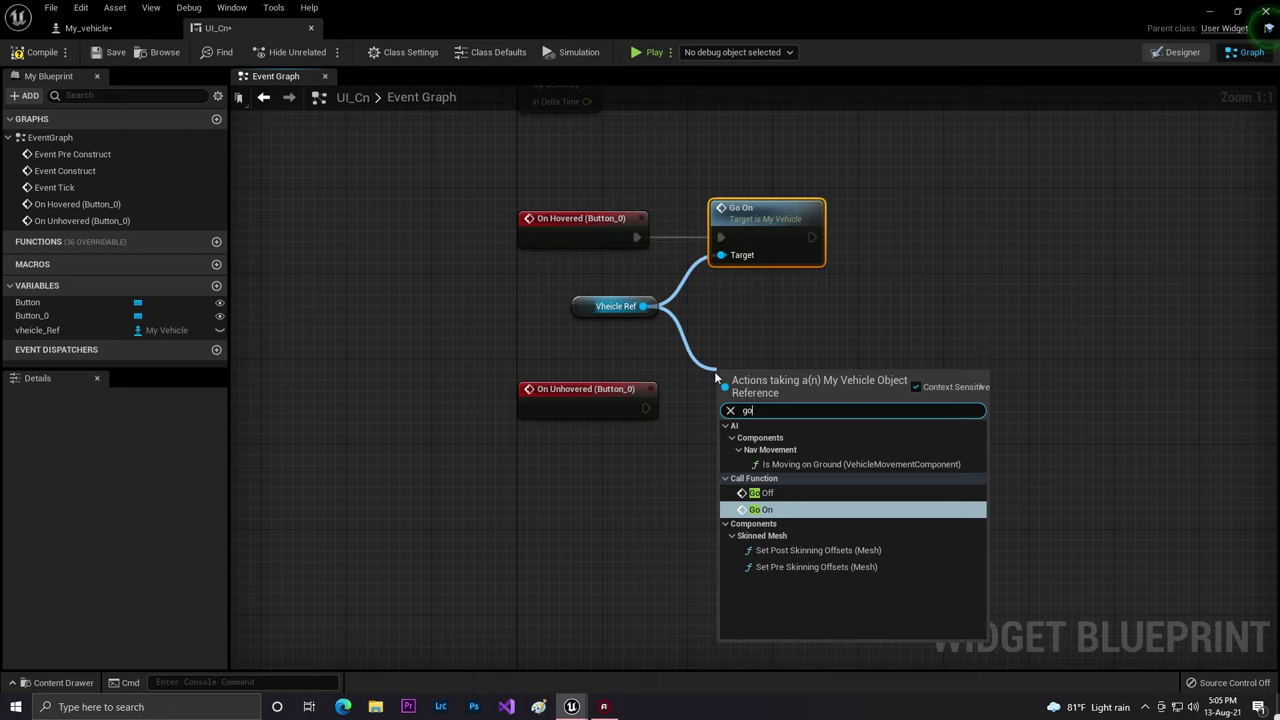
pyautogui.click(760, 493)
pyautogui.moveTo(646, 408); pyautogui.dragTo(744, 418)
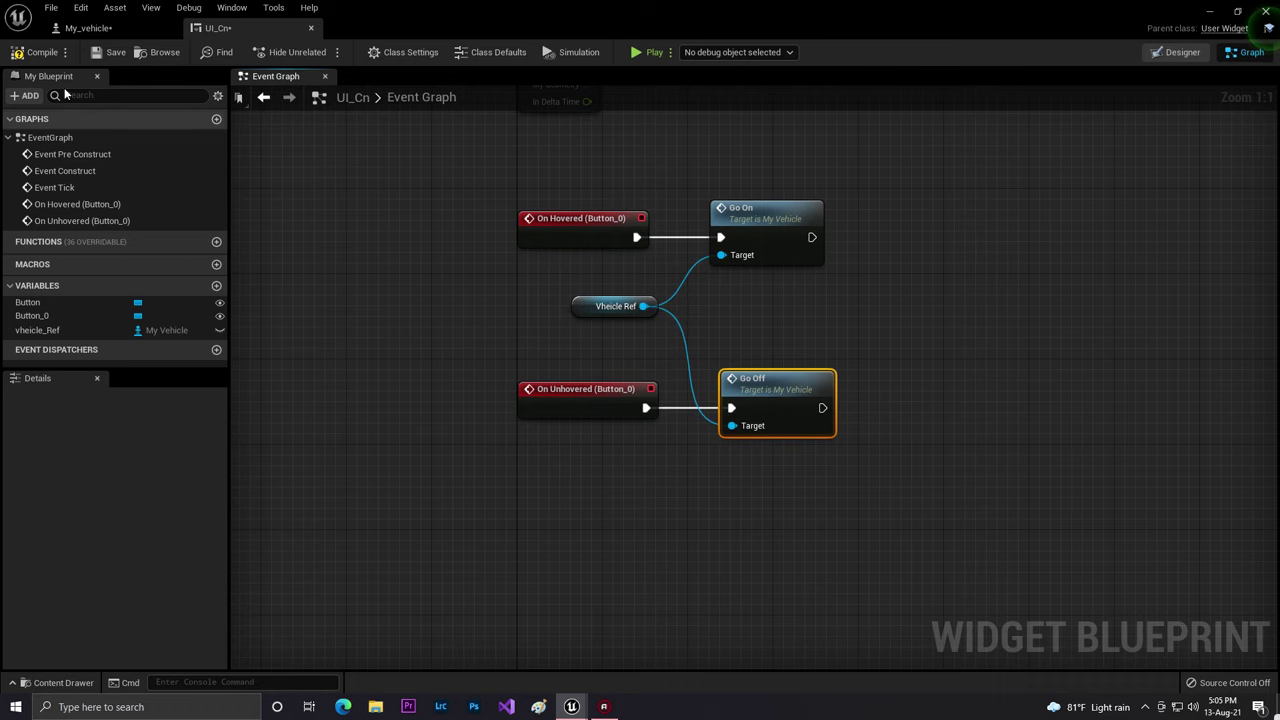
# - Return to the level editor and save the open_world_LSP_v2 map
pyautogui.click(1212, 9)
pyautogui.click(15, 53)
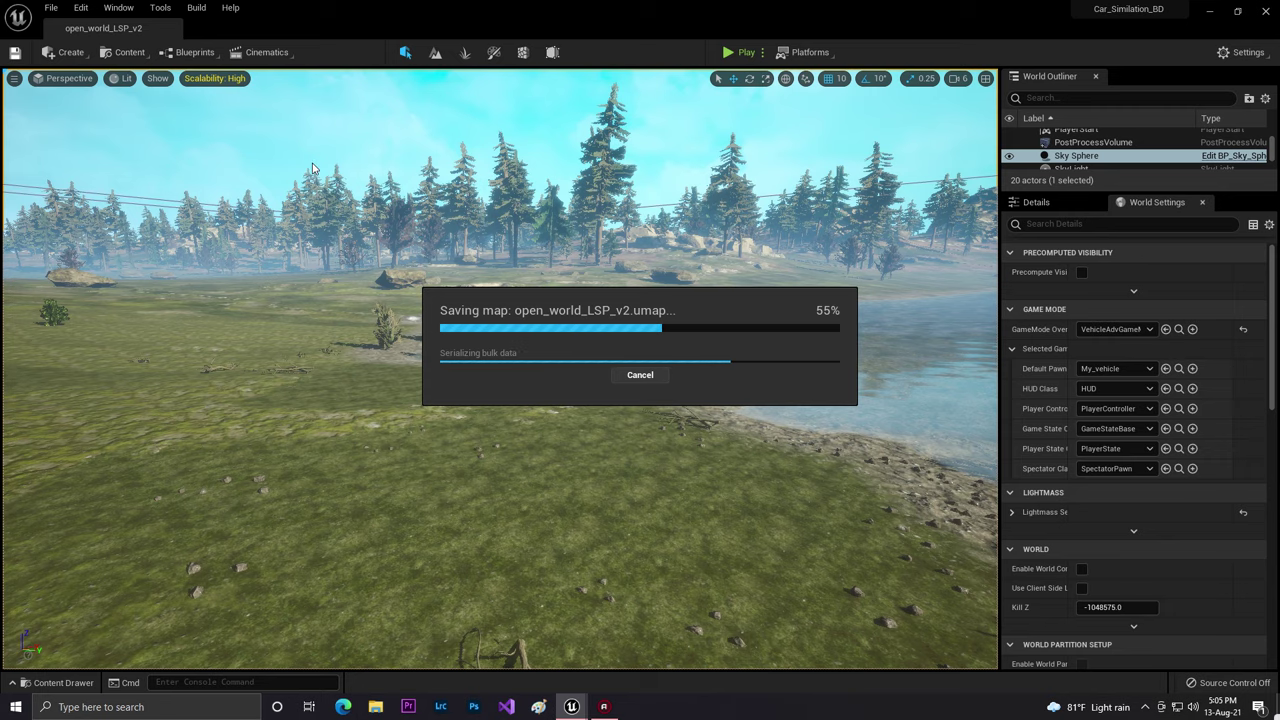
pyautogui.moveTo(603, 386); pyautogui.dragTo(480, 404, button='right')
# - Reopen the My_vehicle blueprint from the Blueprints folder and move Event BeginPlay into the empty area beside the comment box
pyautogui.hotkey('ctrl', 'space')
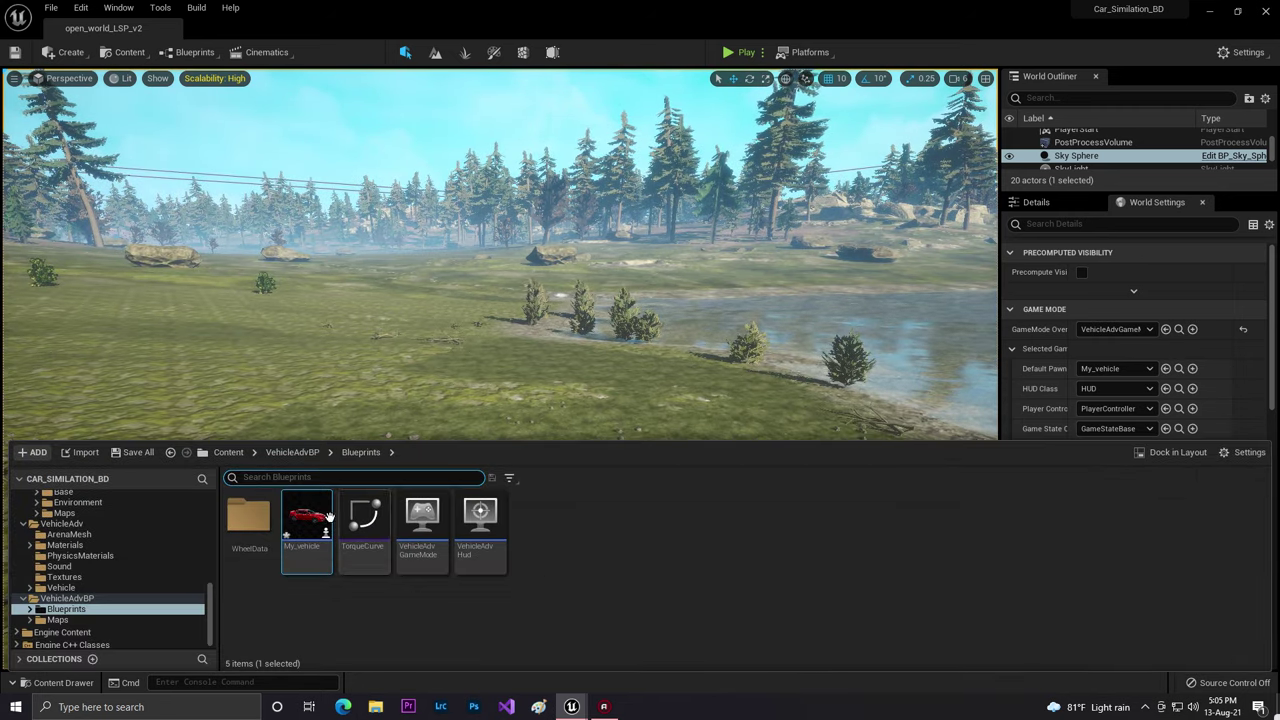
pyautogui.doubleClick(307, 520)
pyautogui.scroll(-4, 352, 408)
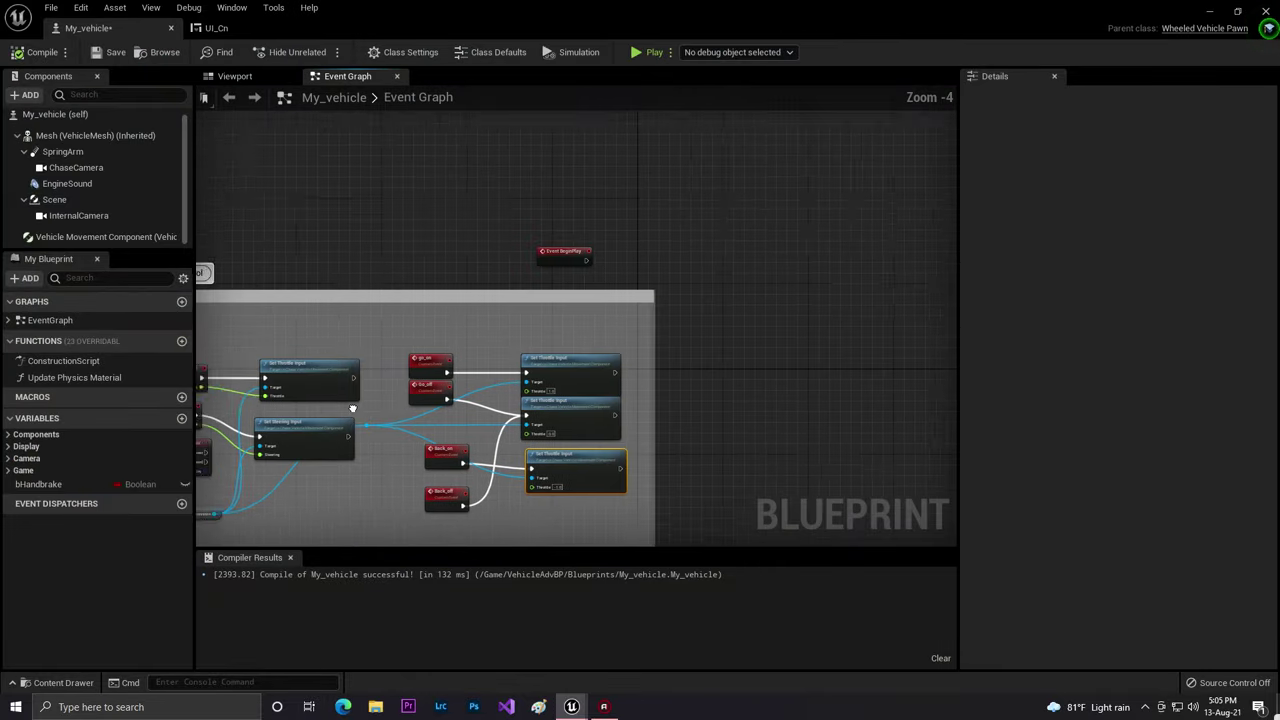
pyautogui.moveTo(353, 408); pyautogui.dragTo(291, 404, button='right')
pyautogui.scroll(4, 540, 249)
pyautogui.moveTo(525, 252); pyautogui.dragTo(311, 169, button='right')
pyautogui.moveTo(275, 168); pyautogui.dragTo(566, 302)
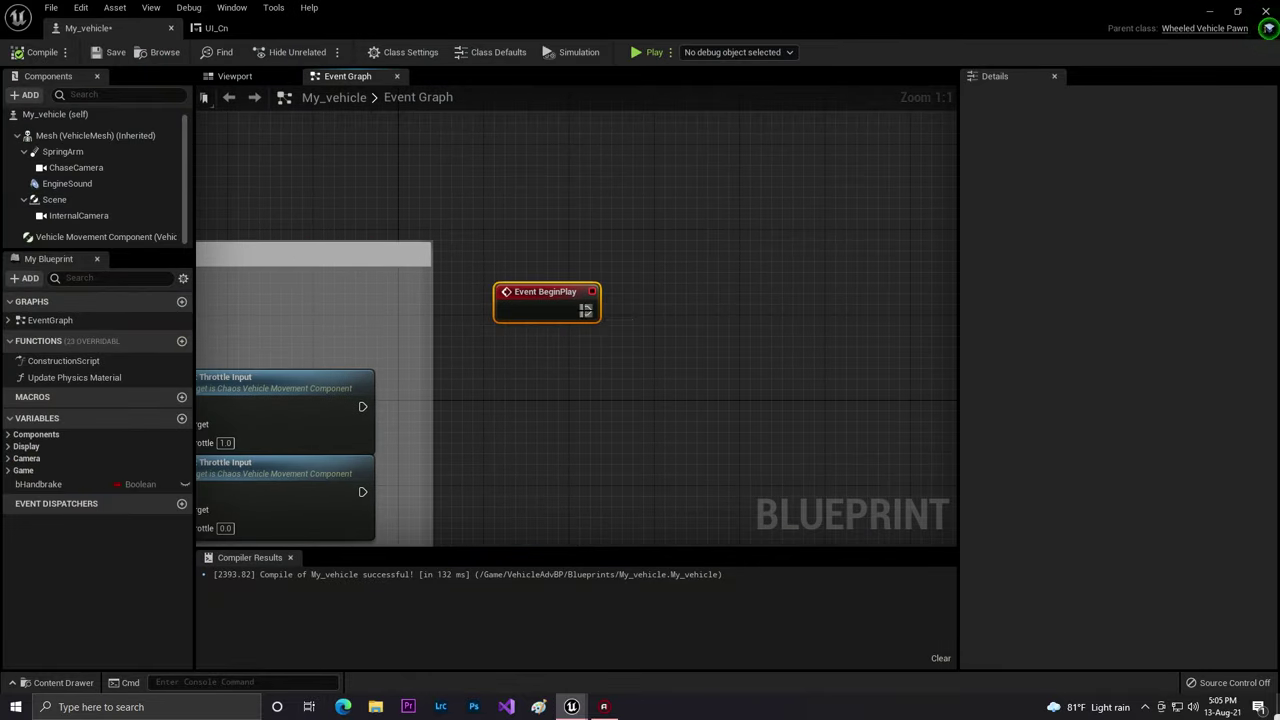
# - Add a Create Widget node triggered by Event BeginPlay and set its class to UI_Cn
pyautogui.moveTo(686, 298); pyautogui.dragTo(689, 290)
pyautogui.write('cret')
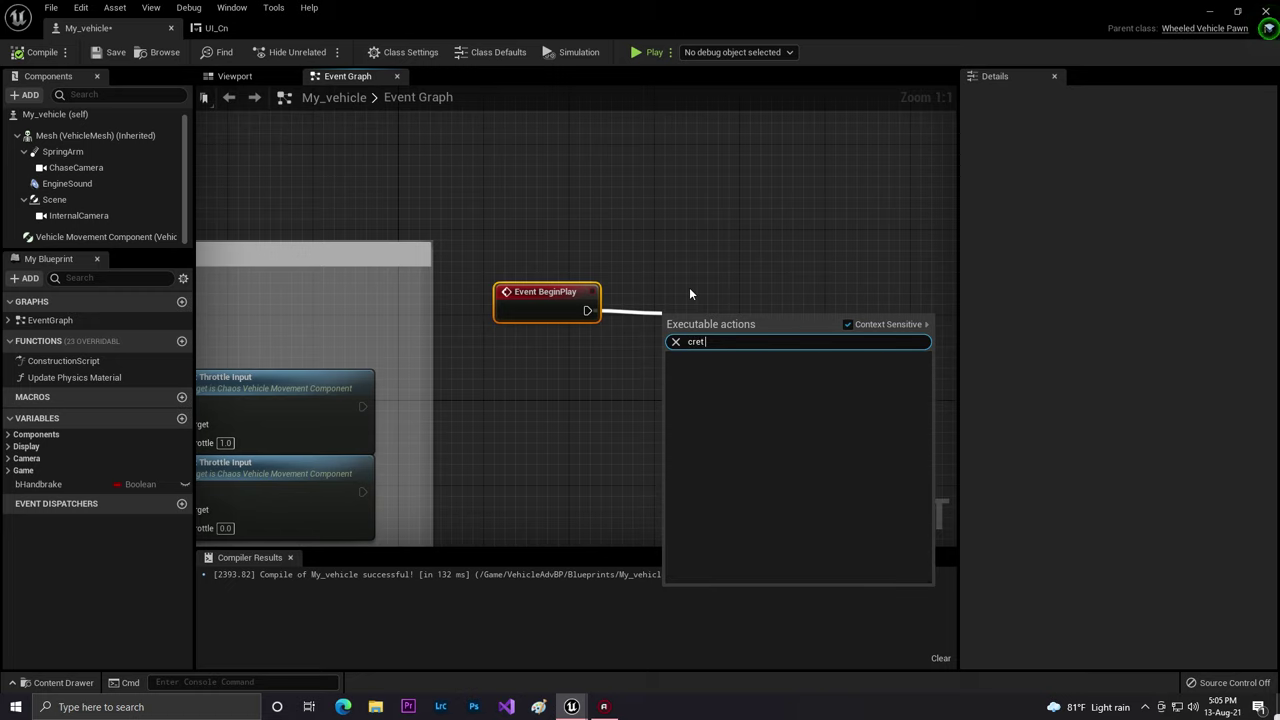
pyautogui.write(' widget')
pyautogui.press('BackSpace')
pyautogui.press('BackSpace')
pyautogui.press('BackSpace')
pyautogui.press('BackSpace')
pyautogui.press('BackSpace')
pyautogui.press('BackSpace')
pyautogui.press('BackSpace')
pyautogui.press('BackSpace')
pyautogui.press('BackSpace')
pyautogui.press('BackSpace')
pyautogui.press('BackSpace')
pyautogui.write('creat wid')
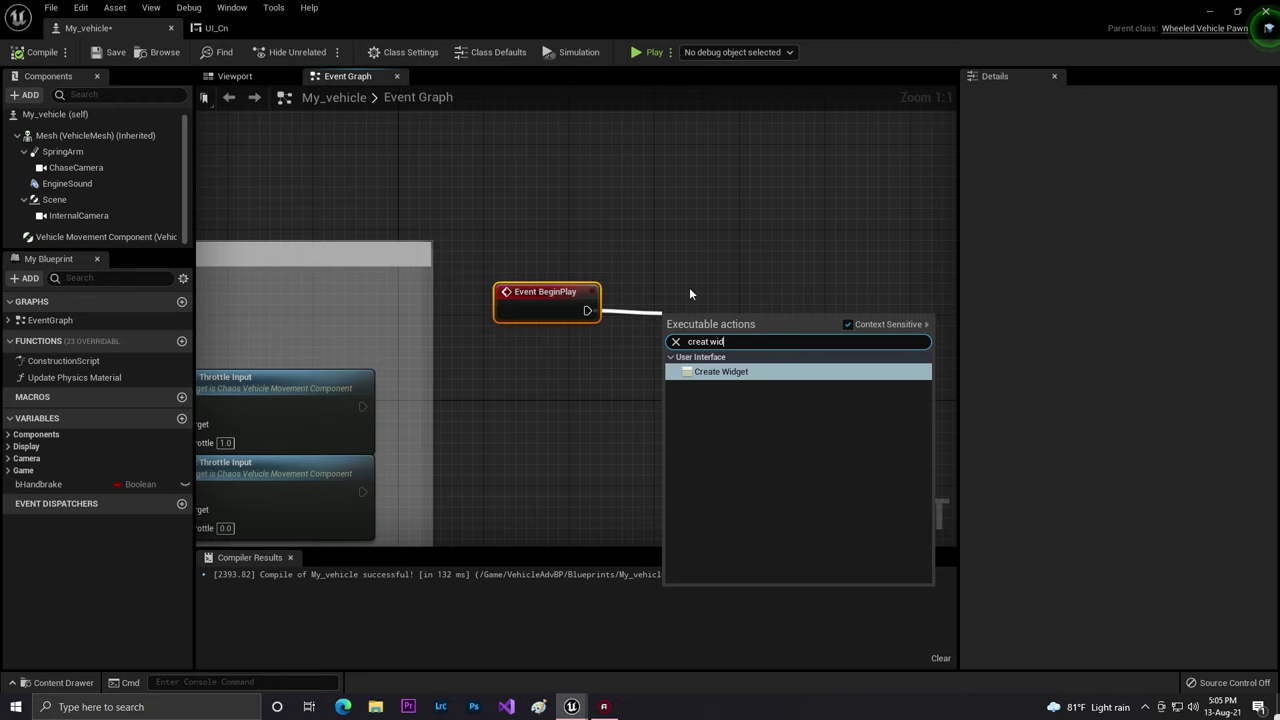
pyautogui.press('Return')
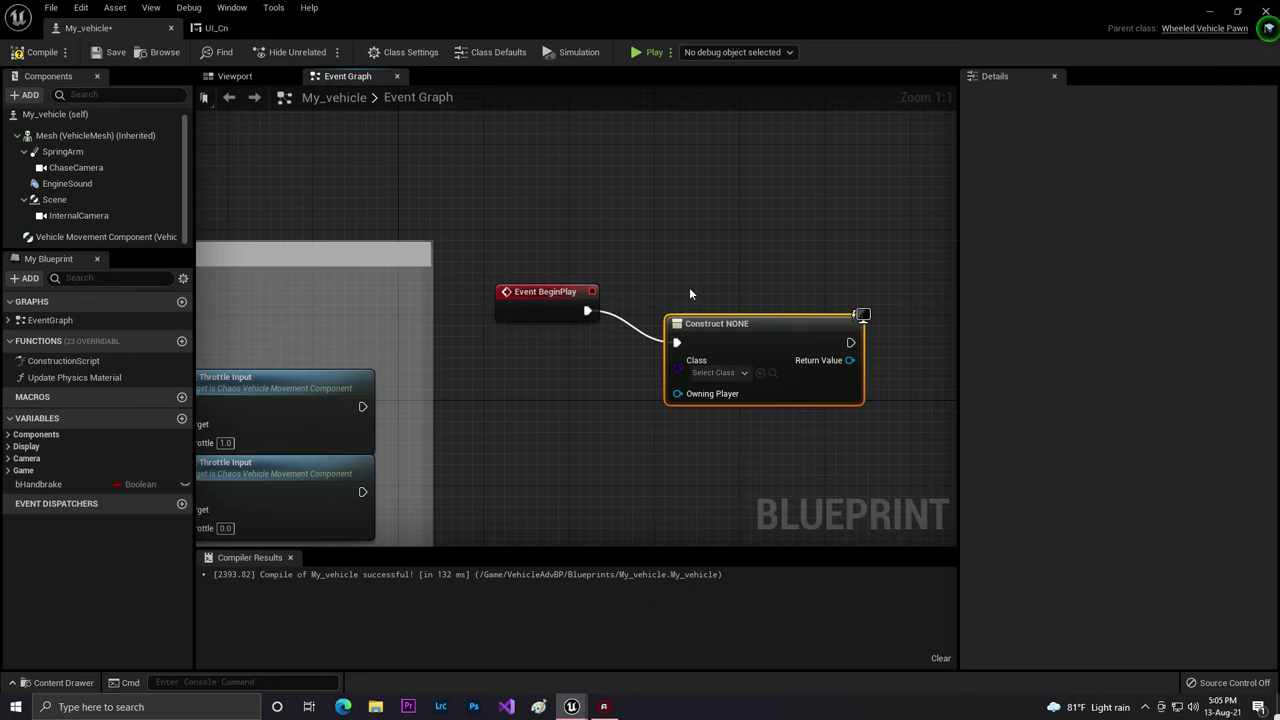
pyautogui.click(733, 374)
pyautogui.click(737, 454)
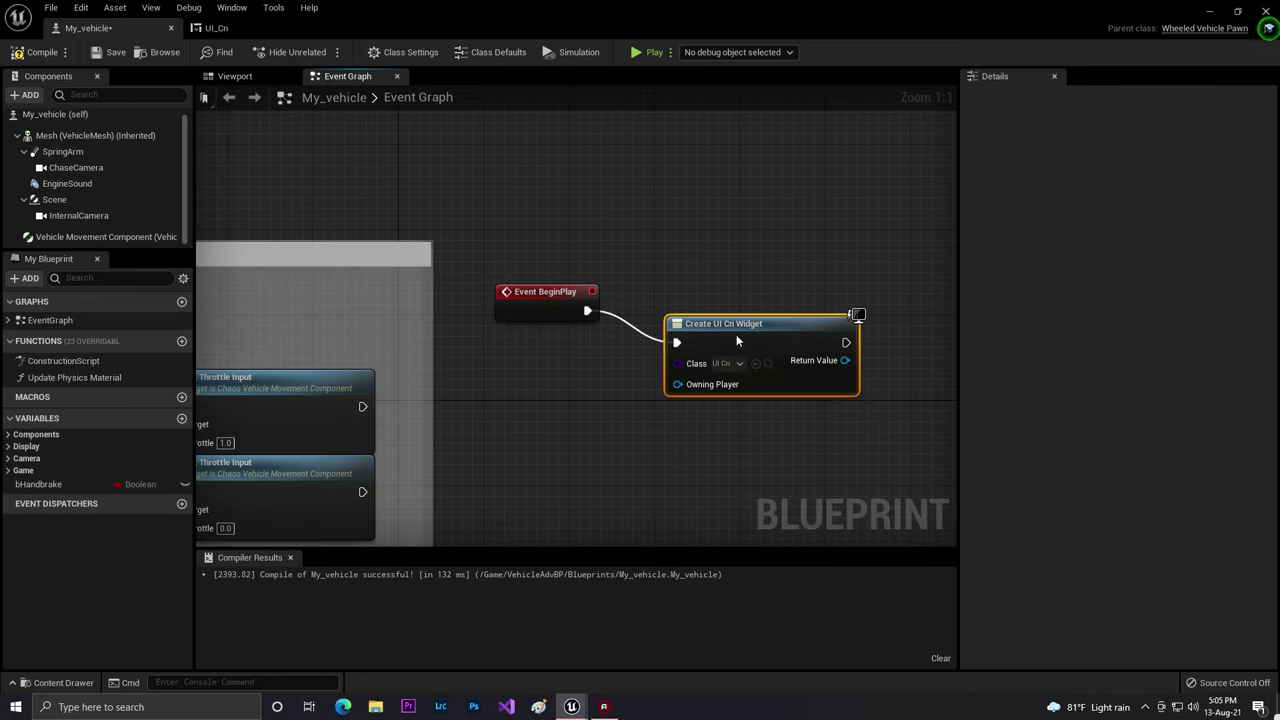
# - Add an Add to Viewport node fed by the created widget's Return Value and save the My_vehicle blueprint
pyautogui.moveTo(729, 298); pyautogui.dragTo(467, 268, button='right')
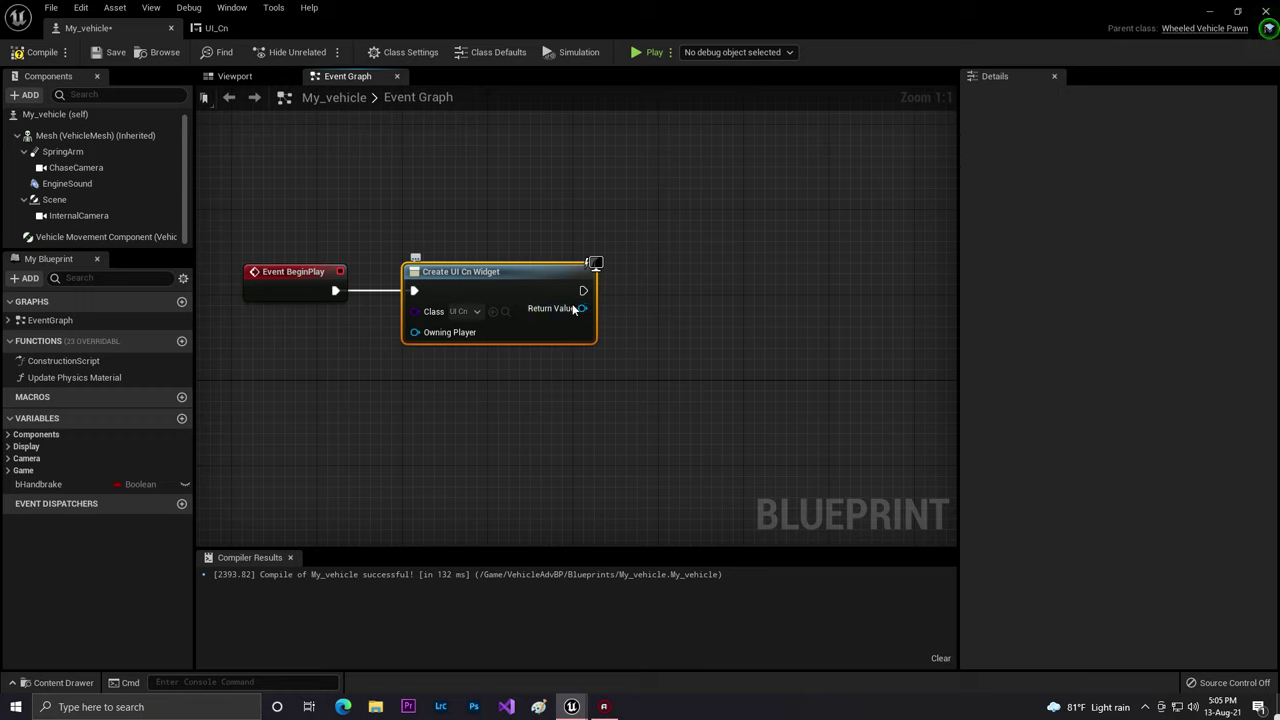
pyautogui.moveTo(582, 308); pyautogui.dragTo(673, 298)
pyautogui.write('add')
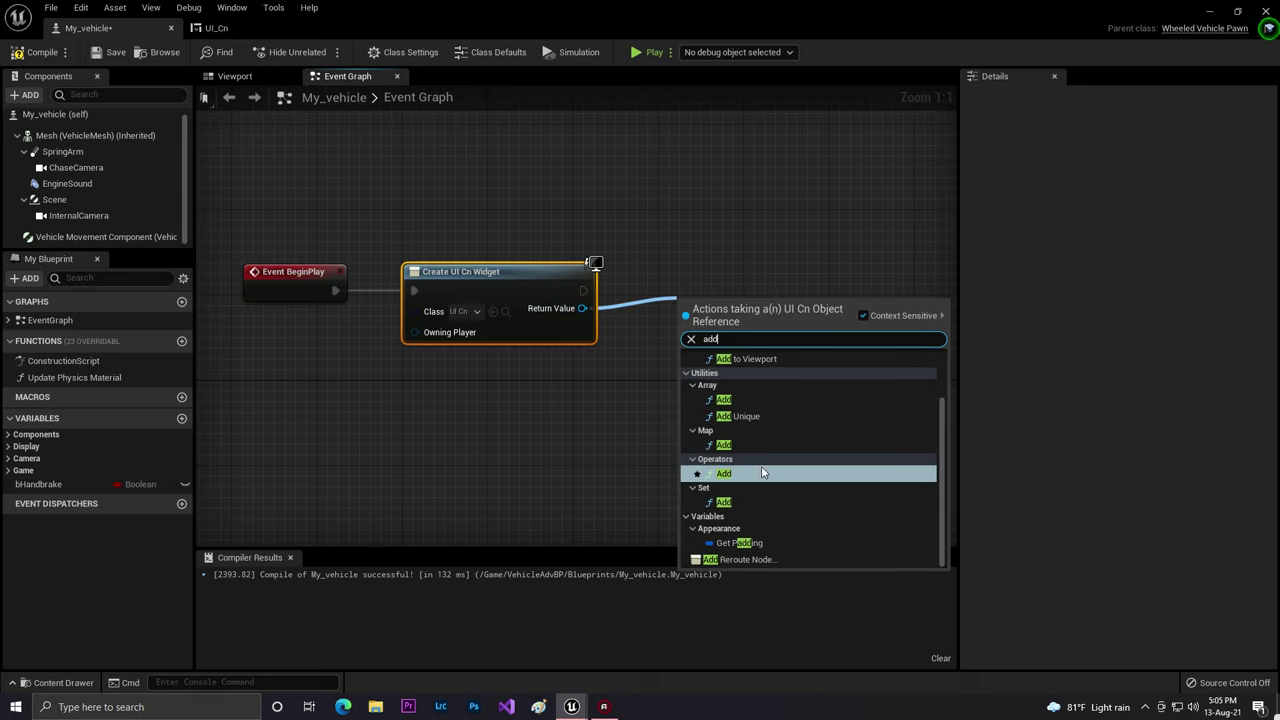
pyautogui.write(' to')
pyautogui.click(773, 380)
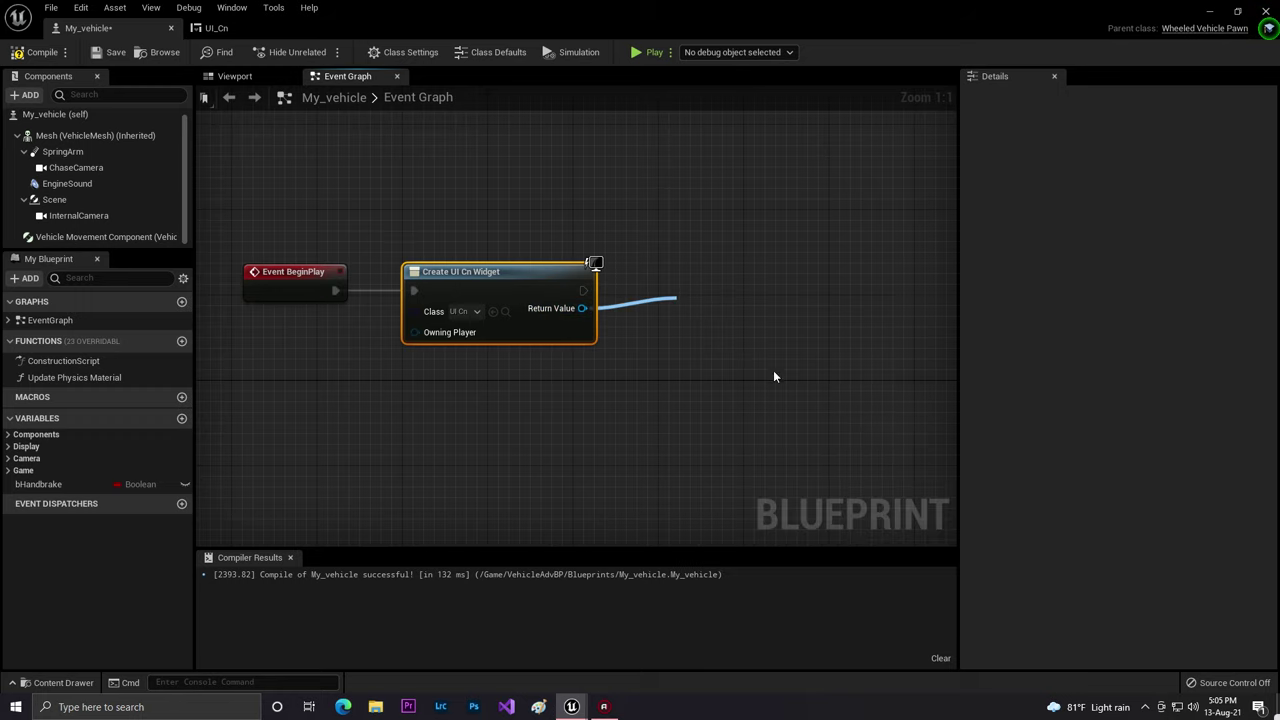
pyautogui.moveTo(730, 316); pyautogui.dragTo(701, 313)
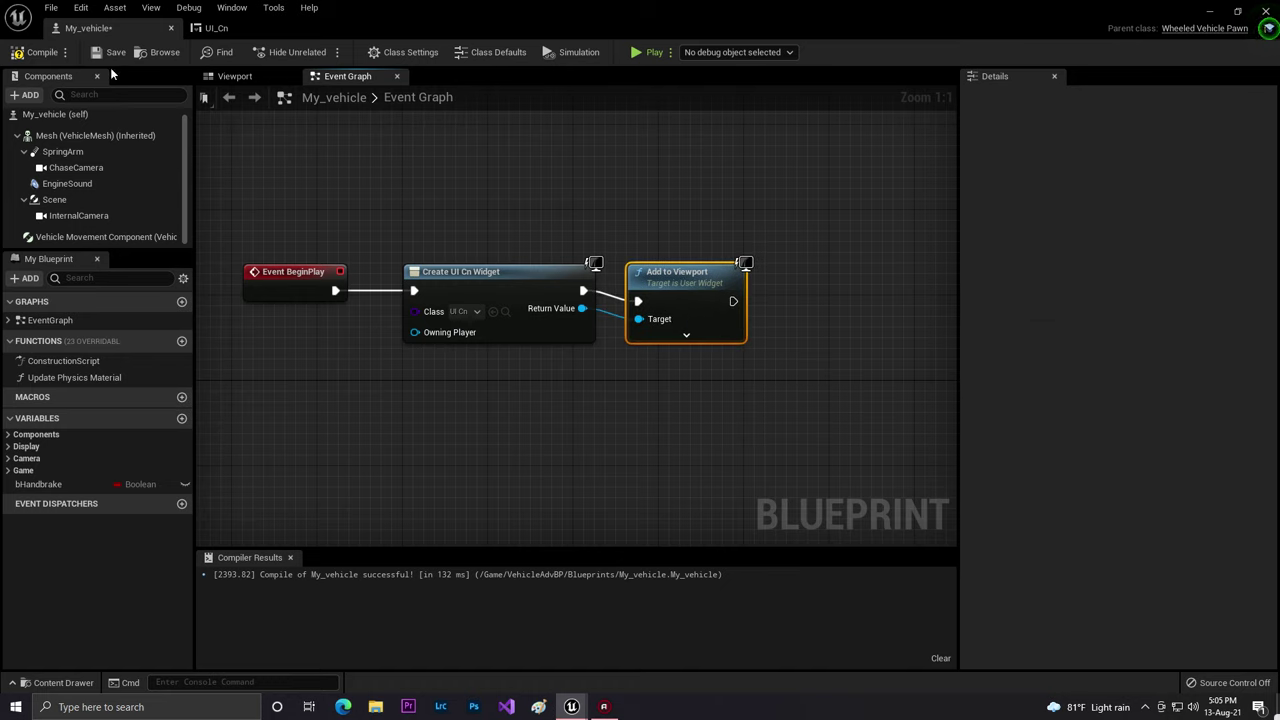
pyautogui.click(105, 54)
# - Find the mouse settings in Project Settings and enable Use Mouse for Touch
pyautogui.click(1208, 9)
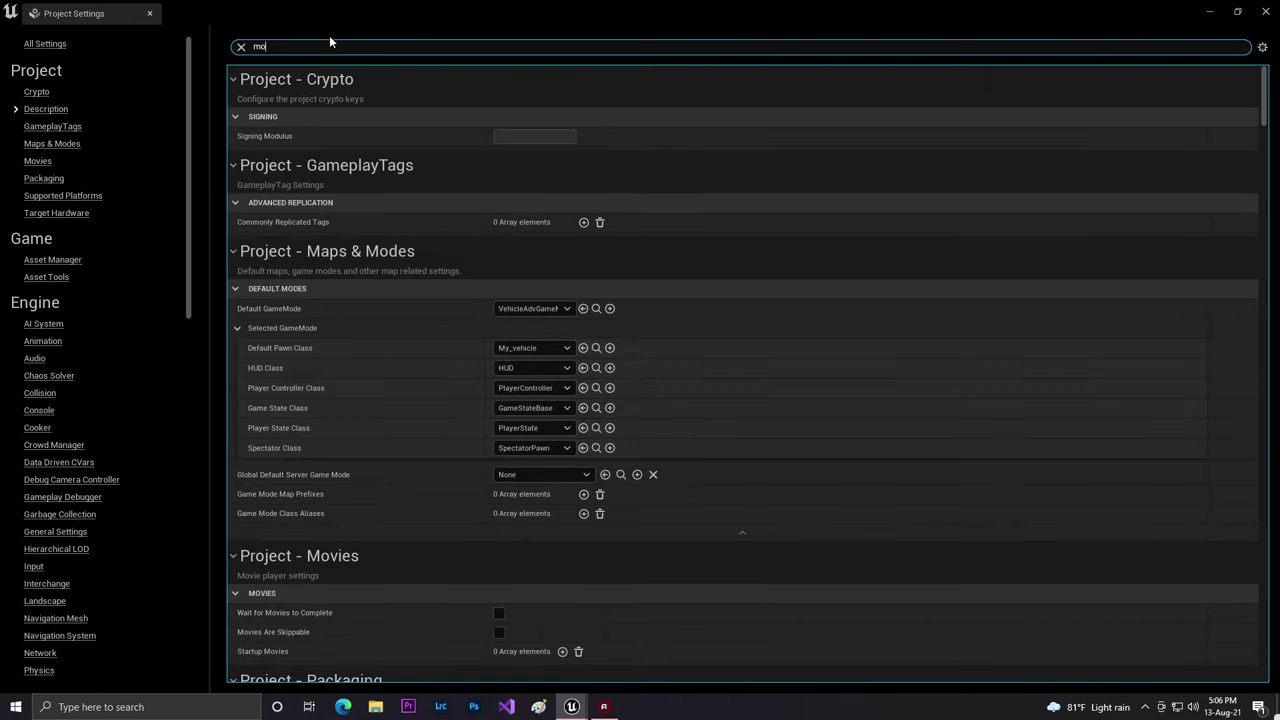
pyautogui.press('BackSpace')
pyautogui.press('BackSpace')
pyautogui.press('BackSpace')
pyautogui.write('mouse')
pyautogui.click(500, 226)
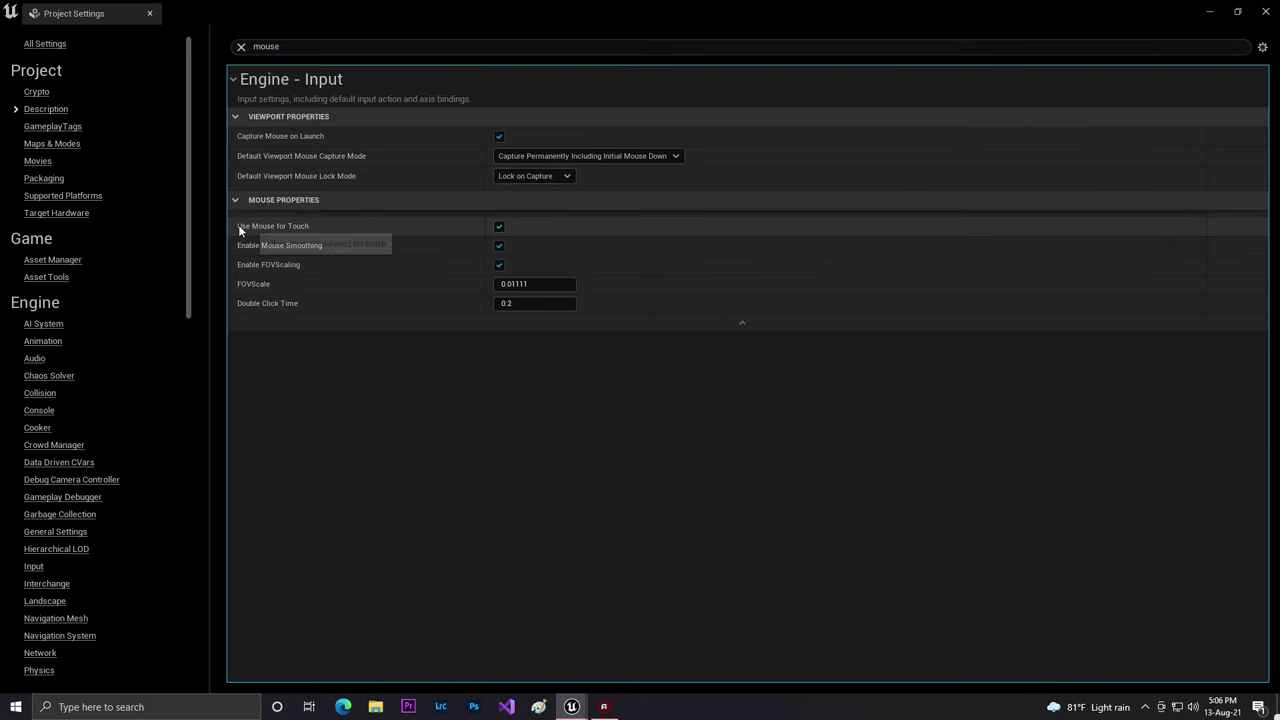
pyautogui.click(1264, 11)
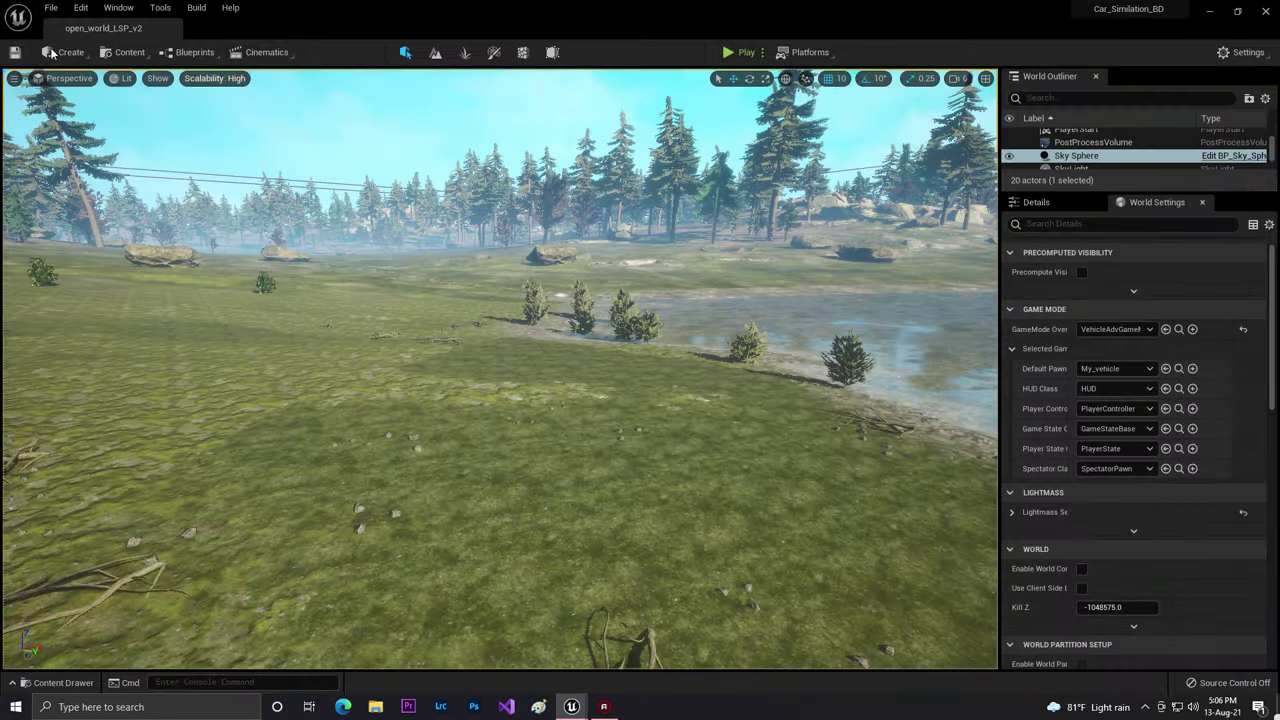
# - Save the open_world_LSP_v2 level and play-test the on-screen forward arrow button
pyautogui.click(15, 53)
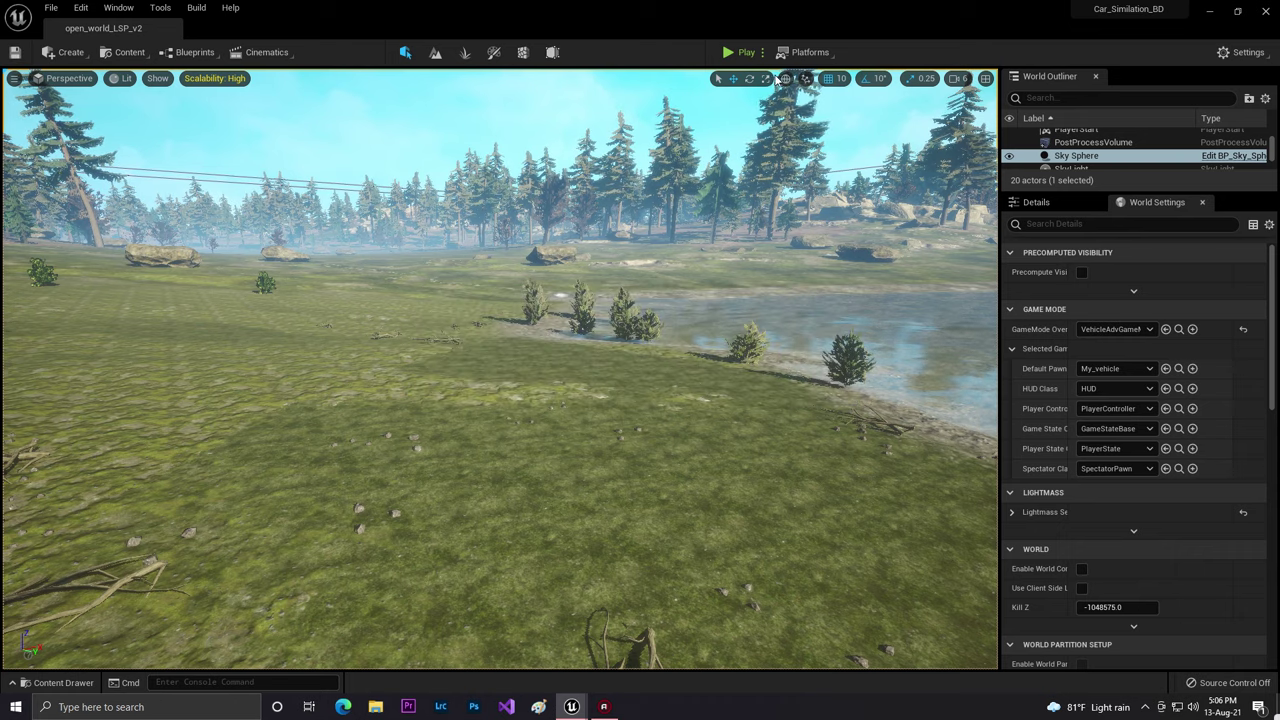
pyautogui.click(742, 53)
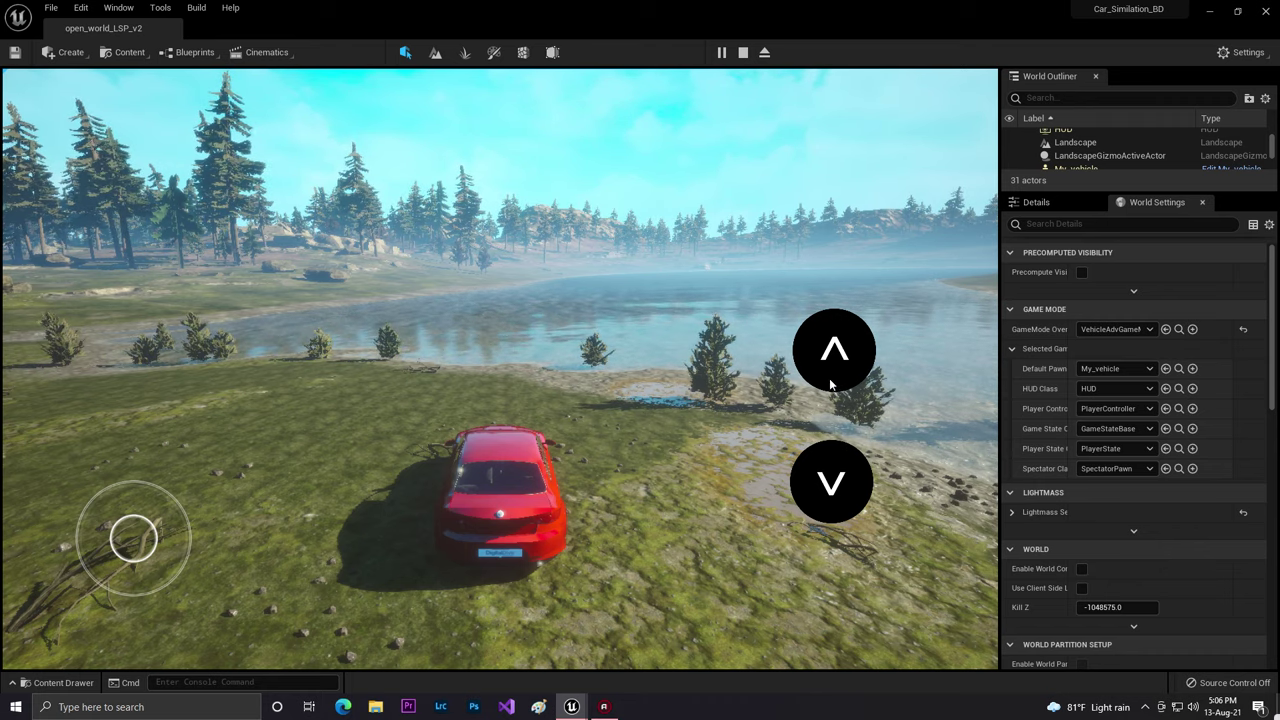
pyautogui.press('Escape')
# - In UI_Cn, add an On Pressed event for Button_0 and use it instead of On Hovered to trigger Go On
pyautogui.moveTo(572, 706)
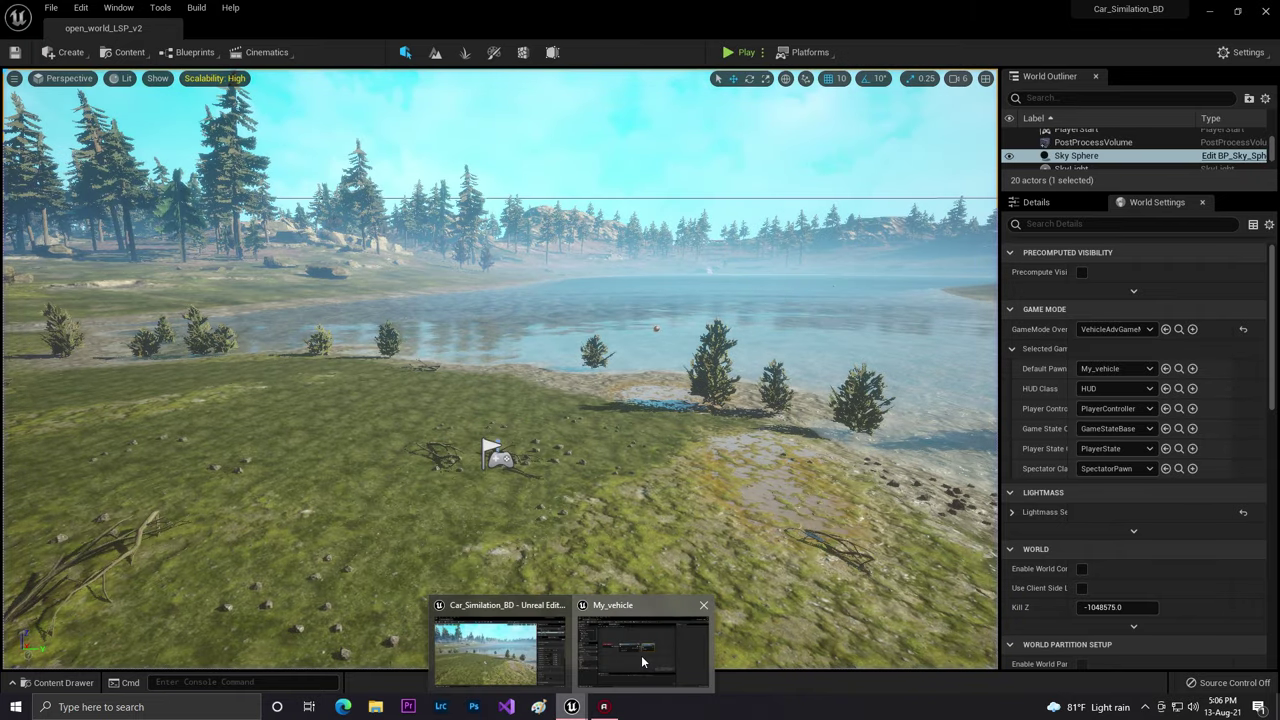
pyautogui.click(642, 655)
pyautogui.click(212, 28)
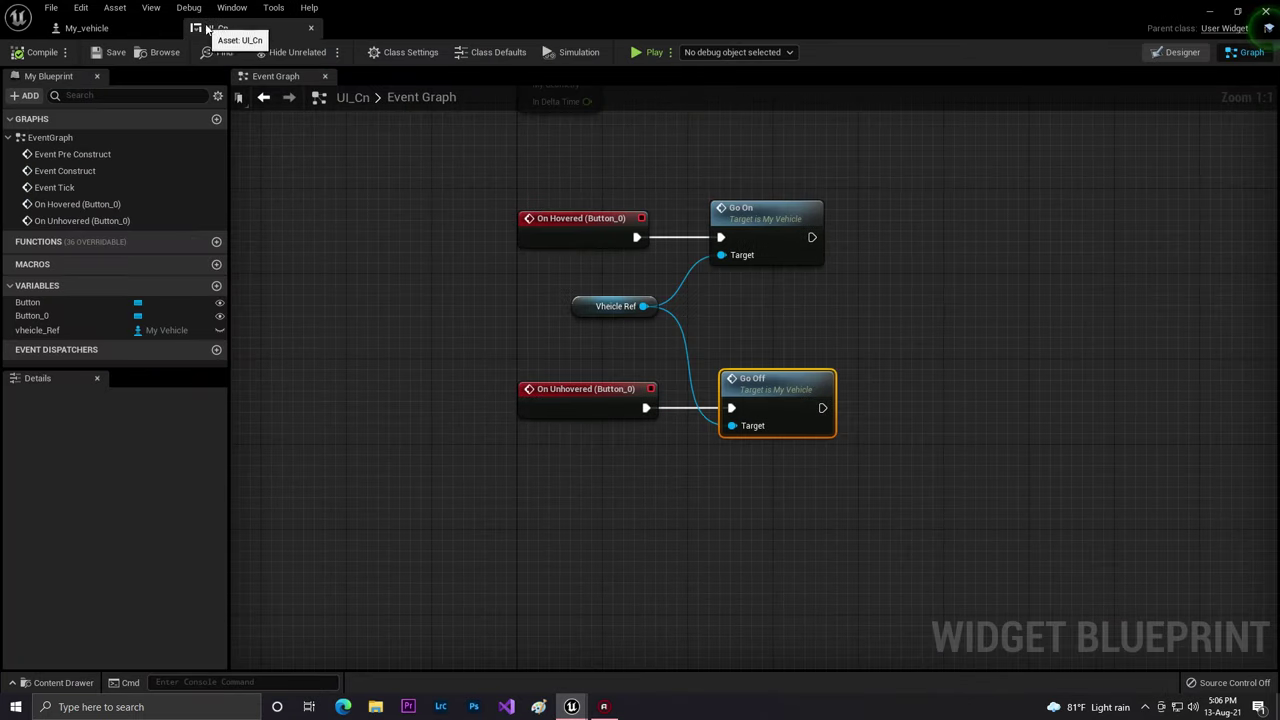
pyautogui.click(1178, 53)
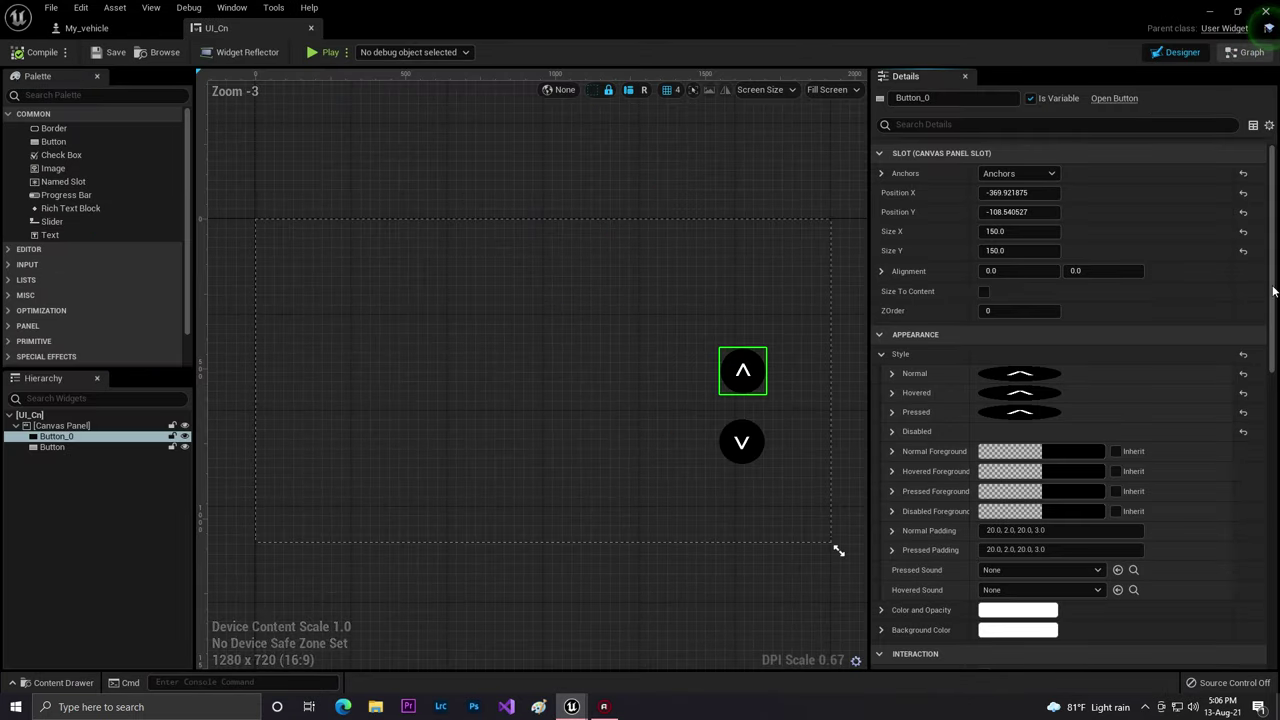
pyautogui.scroll(-10, 1017, 565)
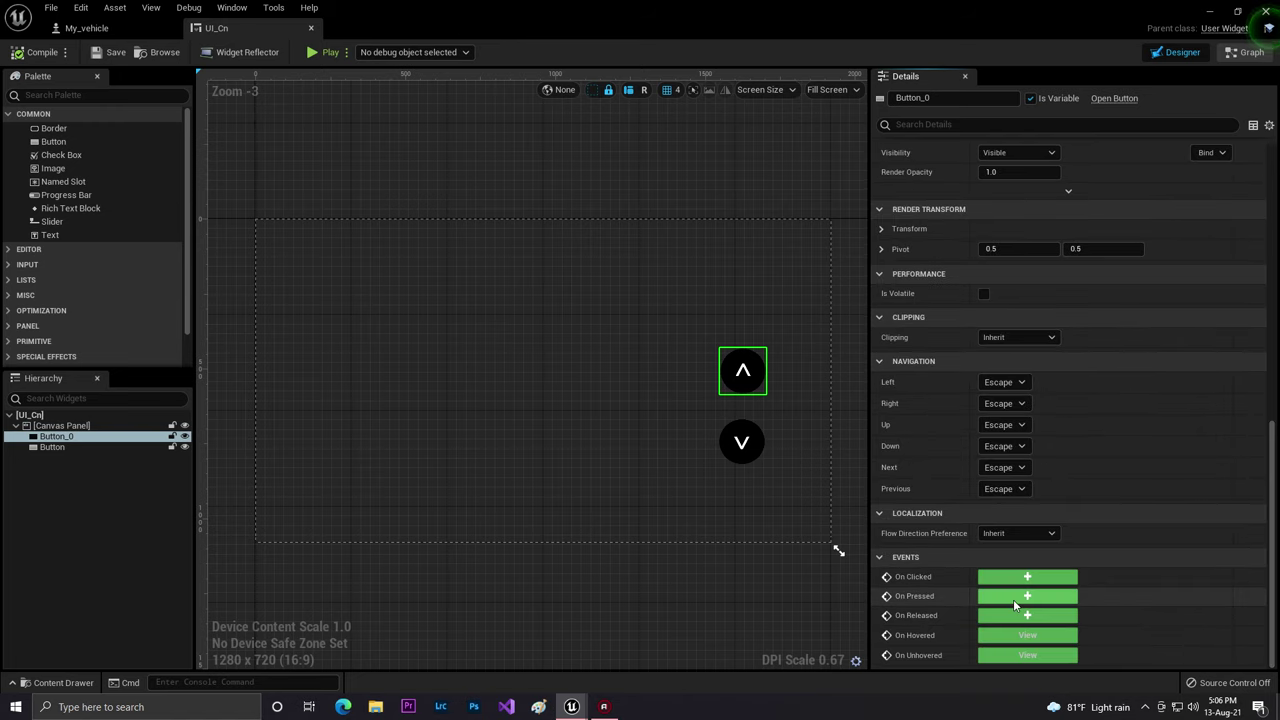
pyautogui.click(1014, 596)
pyautogui.moveTo(828, 315); pyautogui.dragTo(788, 502, button='right')
pyautogui.moveTo(733, 559); pyautogui.dragTo(855, 230)
pyautogui.moveTo(742, 223); pyautogui.dragTo(688, 212)
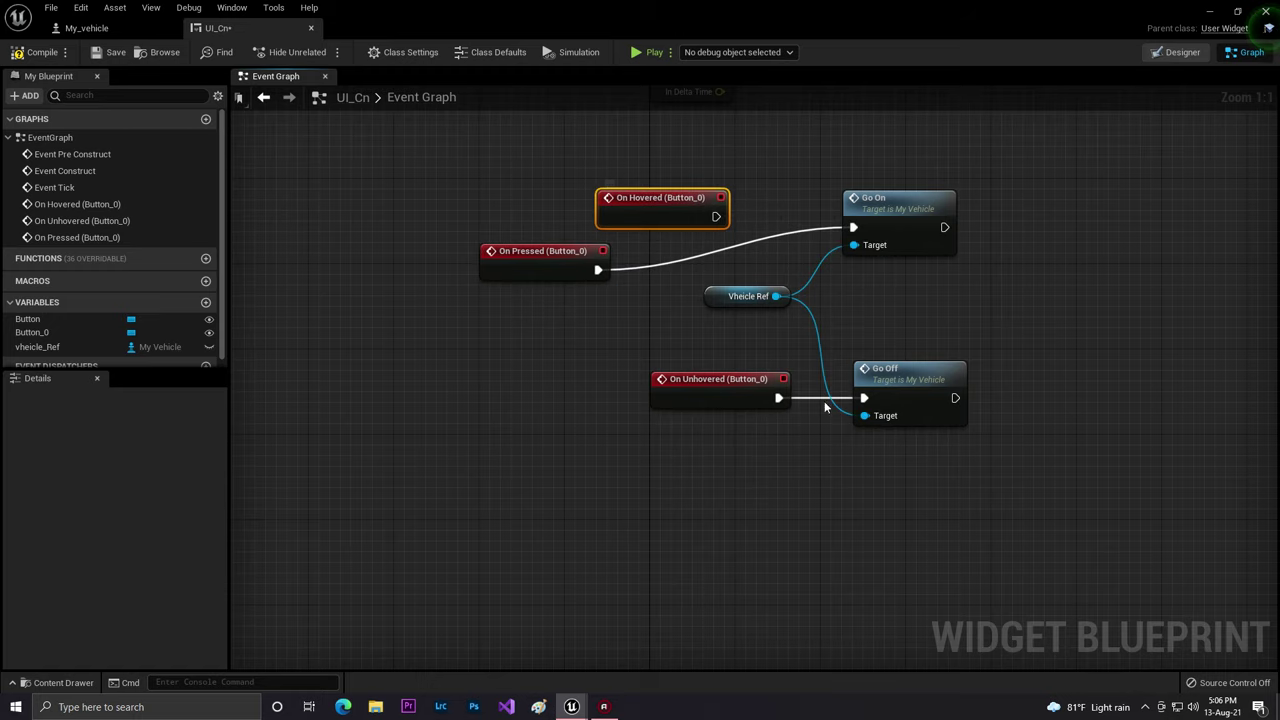
# - Add an On Released event for Button_0, use it instead of On Unhovered to trigger Go Off, and compile and save UI_Cn
pyautogui.click(715, 390)
pyautogui.click(1178, 52)
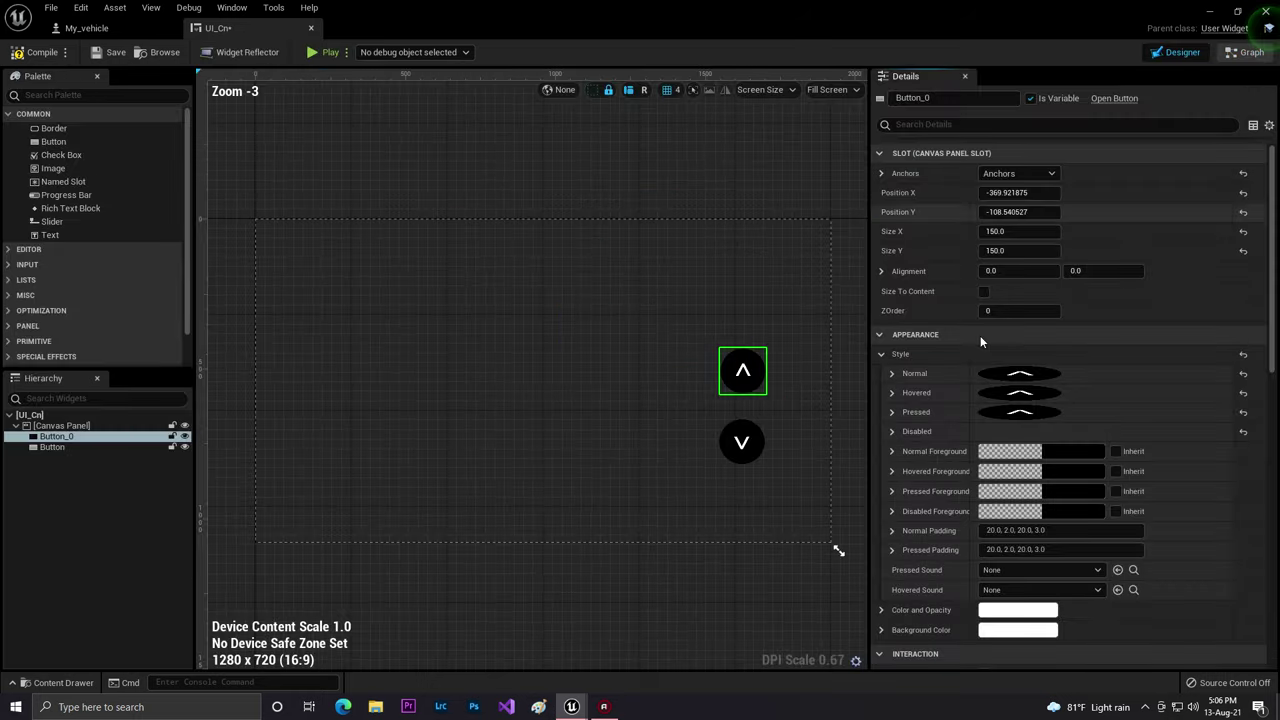
pyautogui.moveTo(1272, 334); pyautogui.dragTo(1272, 610)
pyautogui.click(1027, 615)
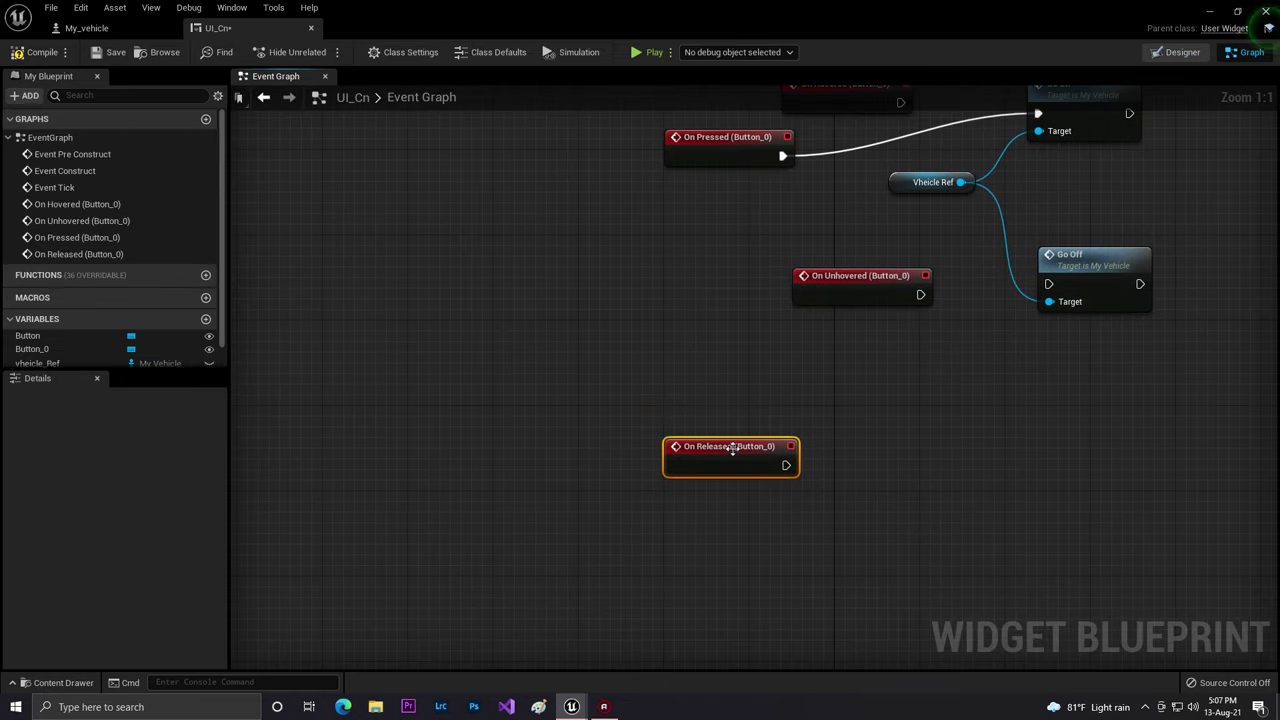
pyautogui.moveTo(788, 457); pyautogui.dragTo(1050, 285)
pyautogui.click(20, 54)
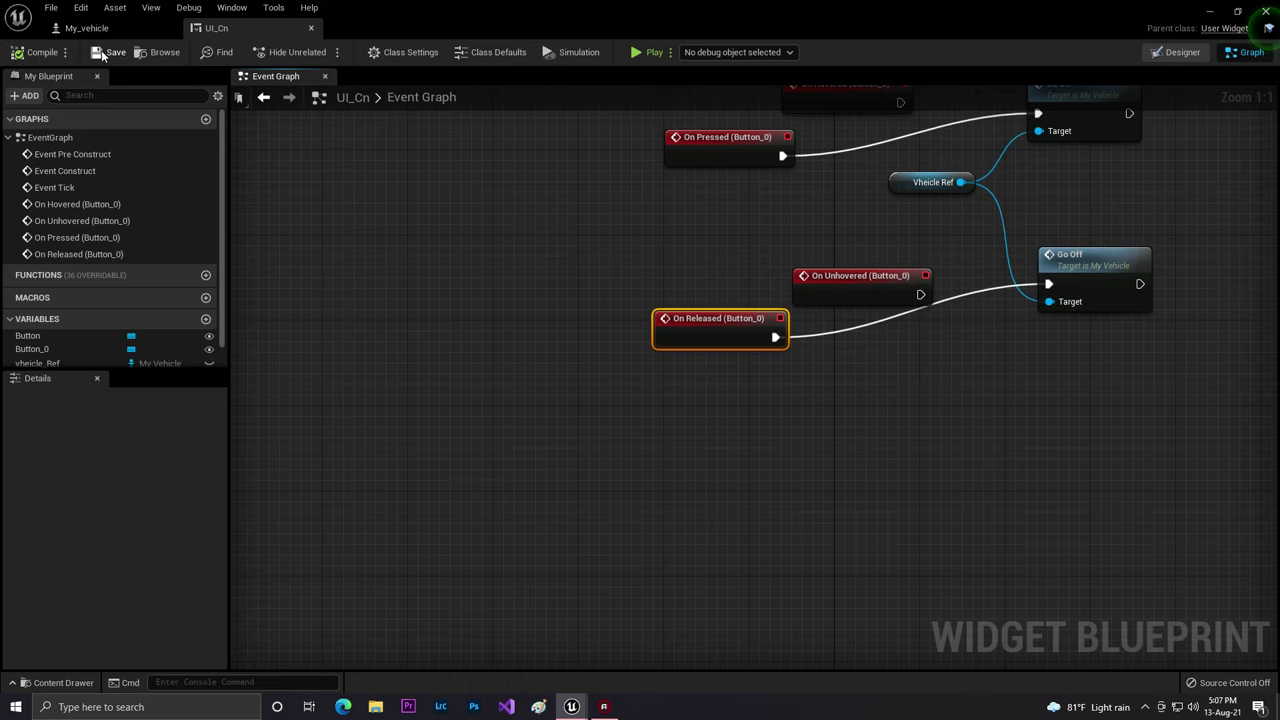
# - Play the level and test the touch joystick and the forward arrow button on the car
pyautogui.moveTo(1074, 90); pyautogui.dragTo(931, 215, button='right')
pyautogui.click(1210, 14)
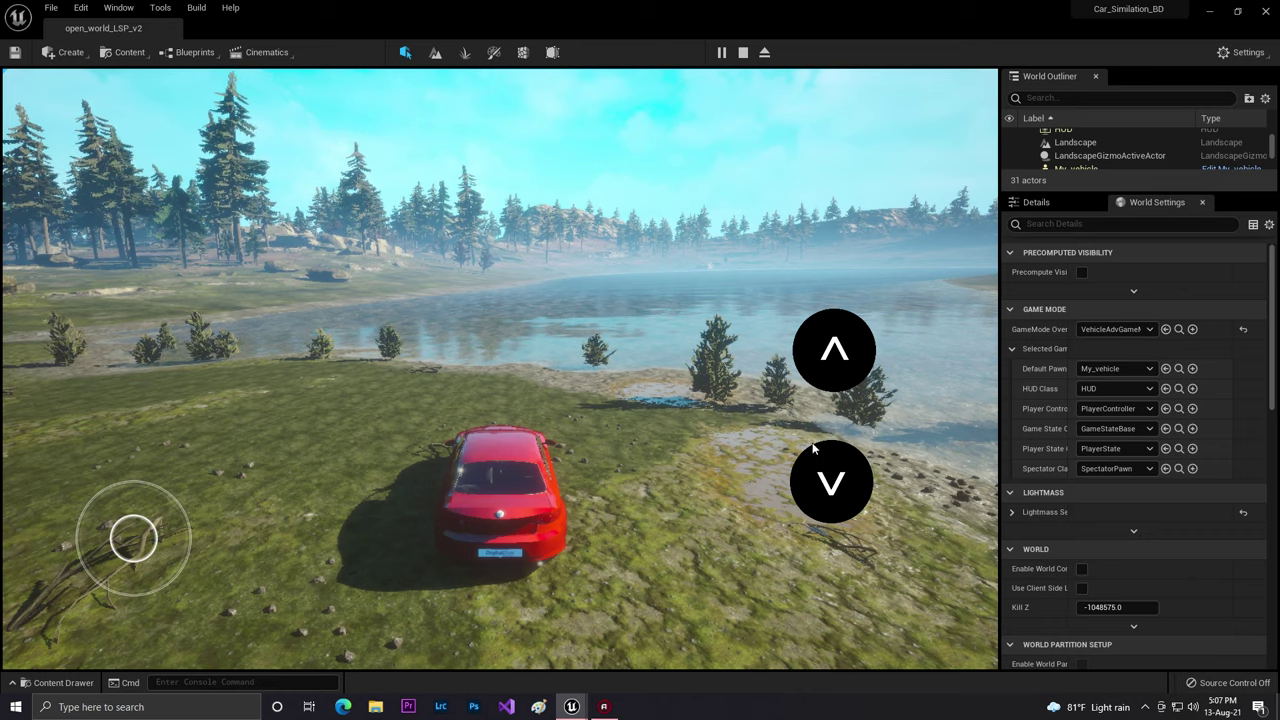
pyautogui.moveTo(134, 538); pyautogui.dragTo(145, 482)
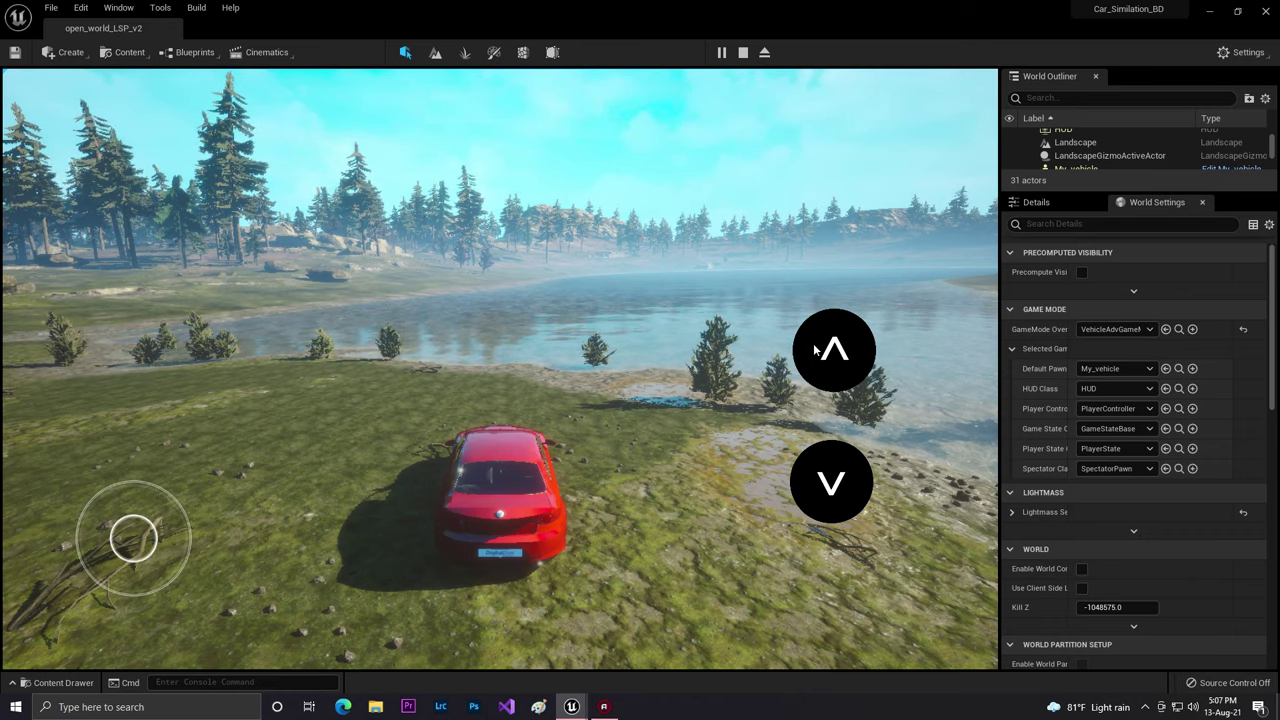
pyautogui.press('Escape')
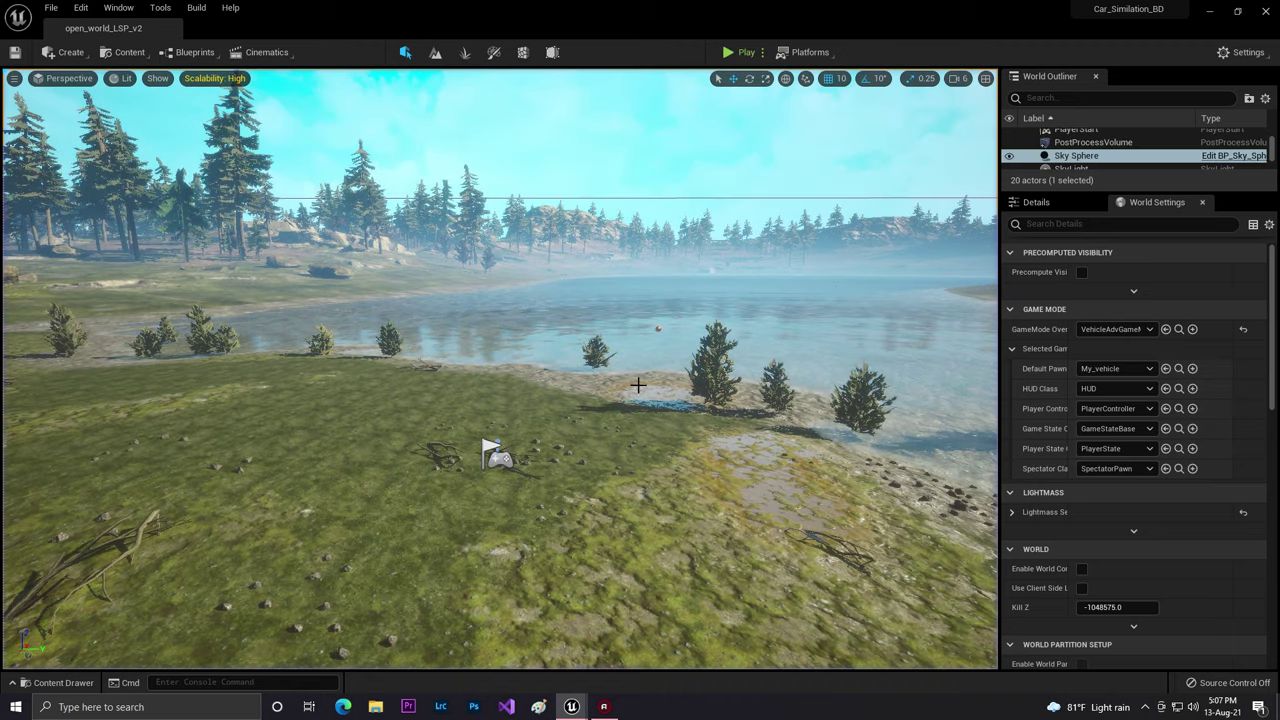
# - In My_vehicle's Event Graph, add a Print String after go_on's Set Throttle Input node, and compile and save the blueprint
pyautogui.click(571, 706)
pyautogui.click(655, 643)
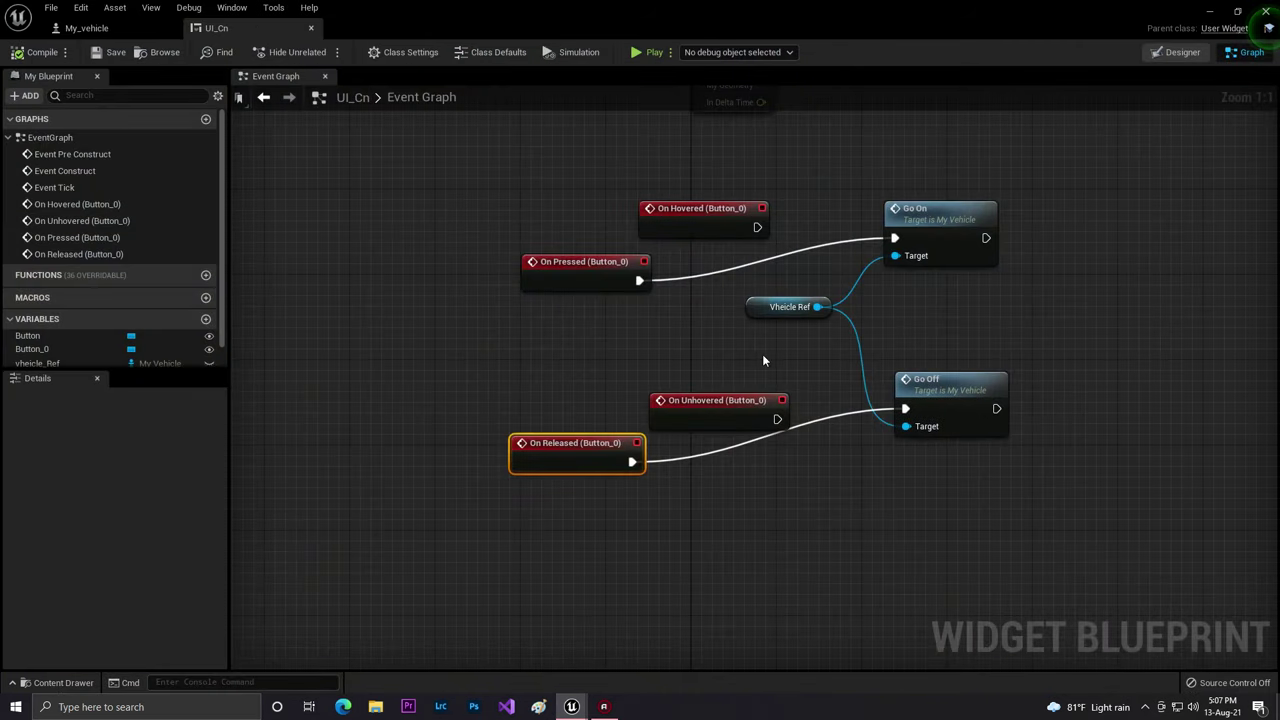
pyautogui.click(495, 295)
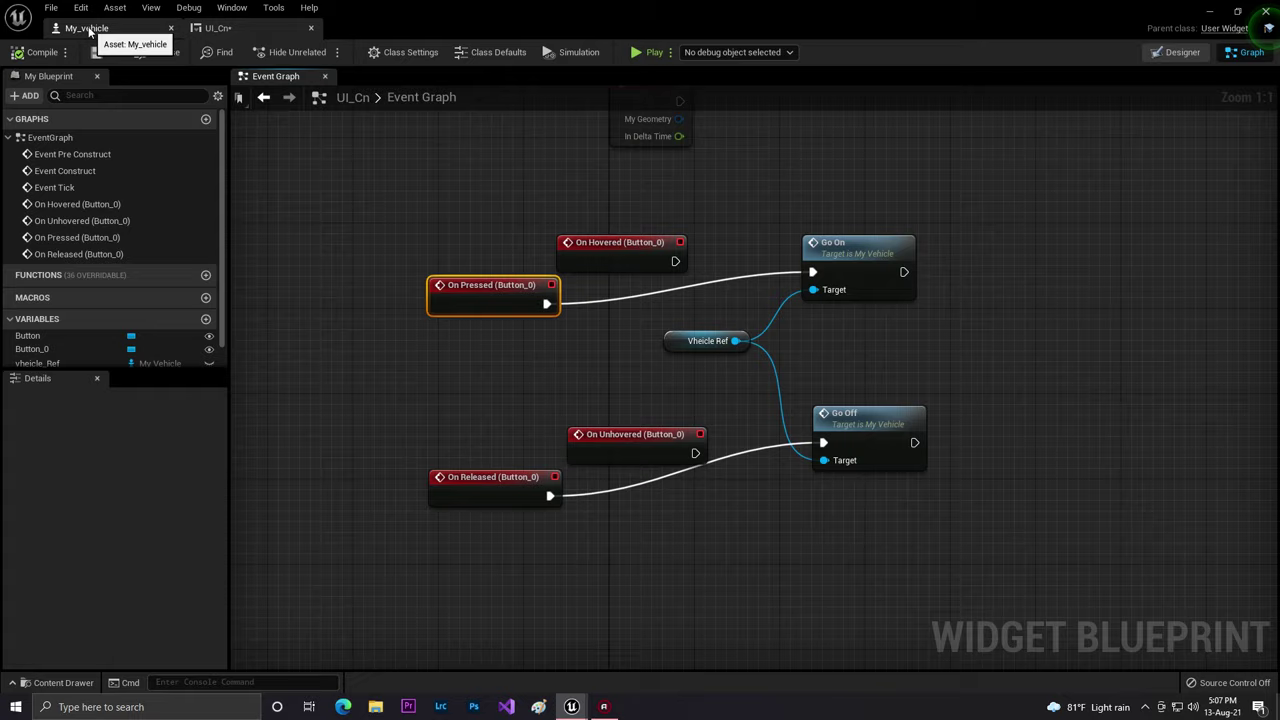
pyautogui.click(90, 30)
pyautogui.moveTo(528, 266); pyautogui.dragTo(758, 250, button='right')
pyautogui.moveTo(662, 224); pyautogui.dragTo(755, 222)
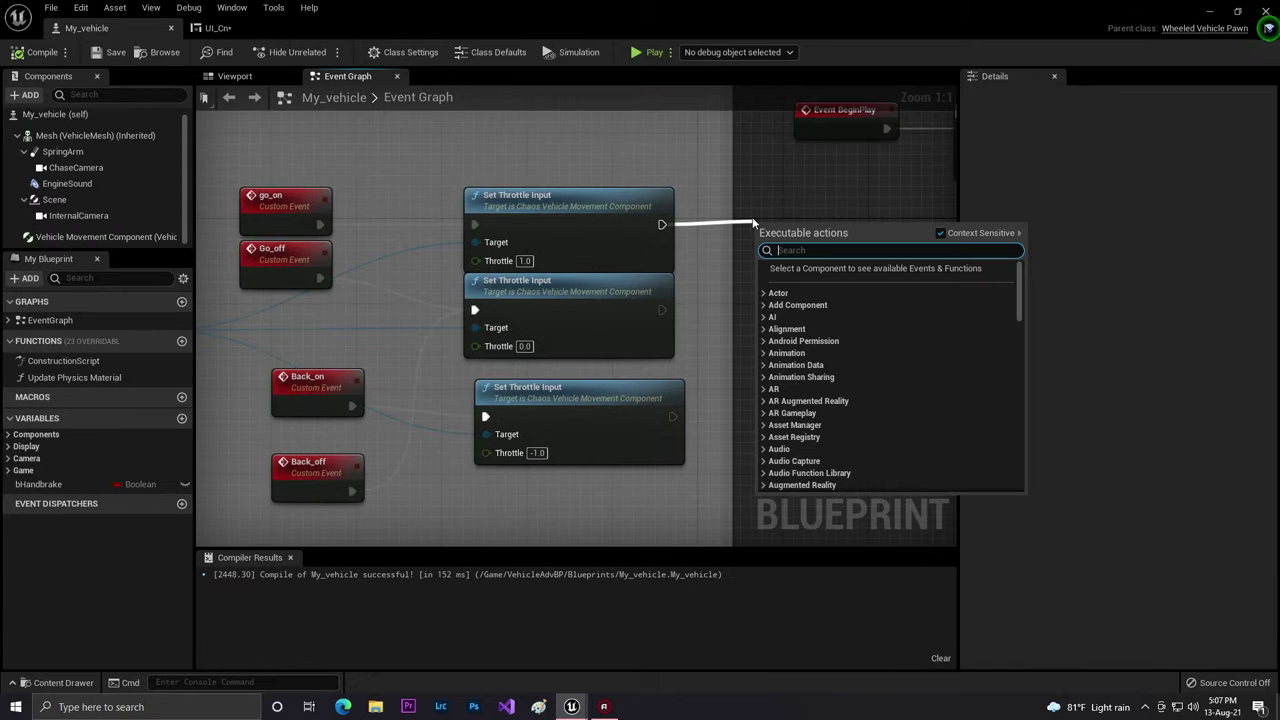
pyautogui.write("print'")
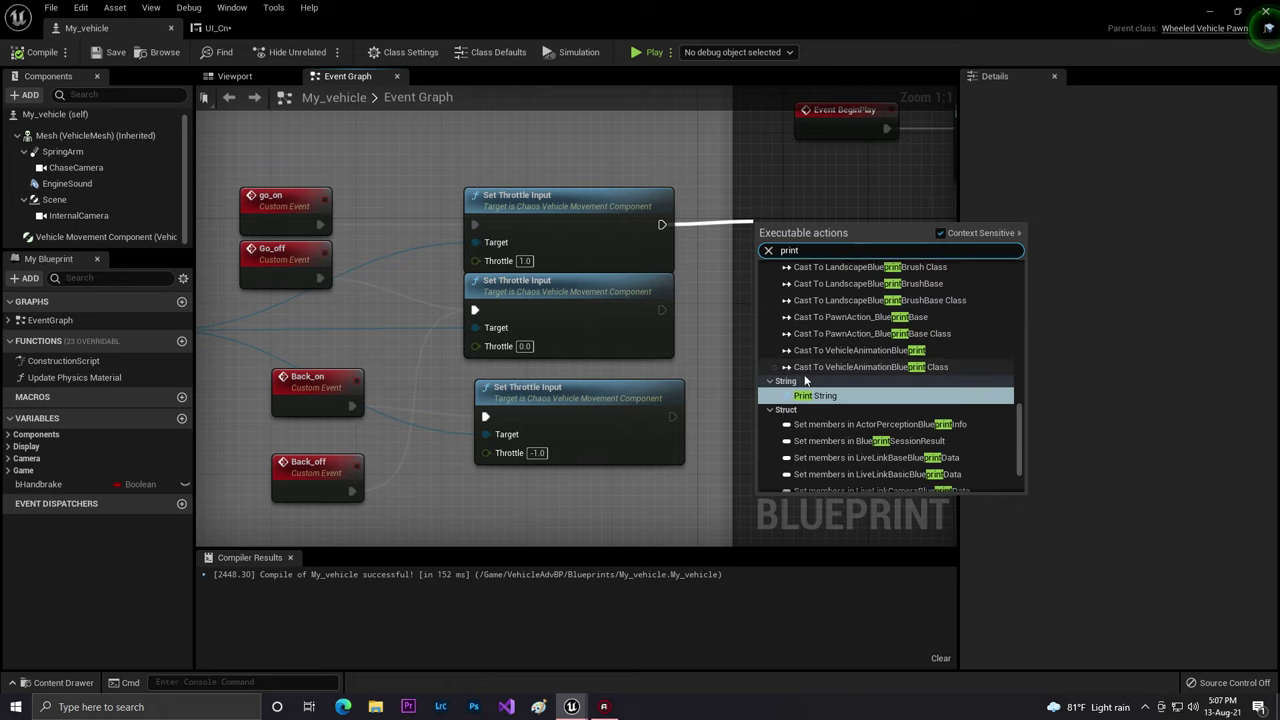
pyautogui.click(800, 384)
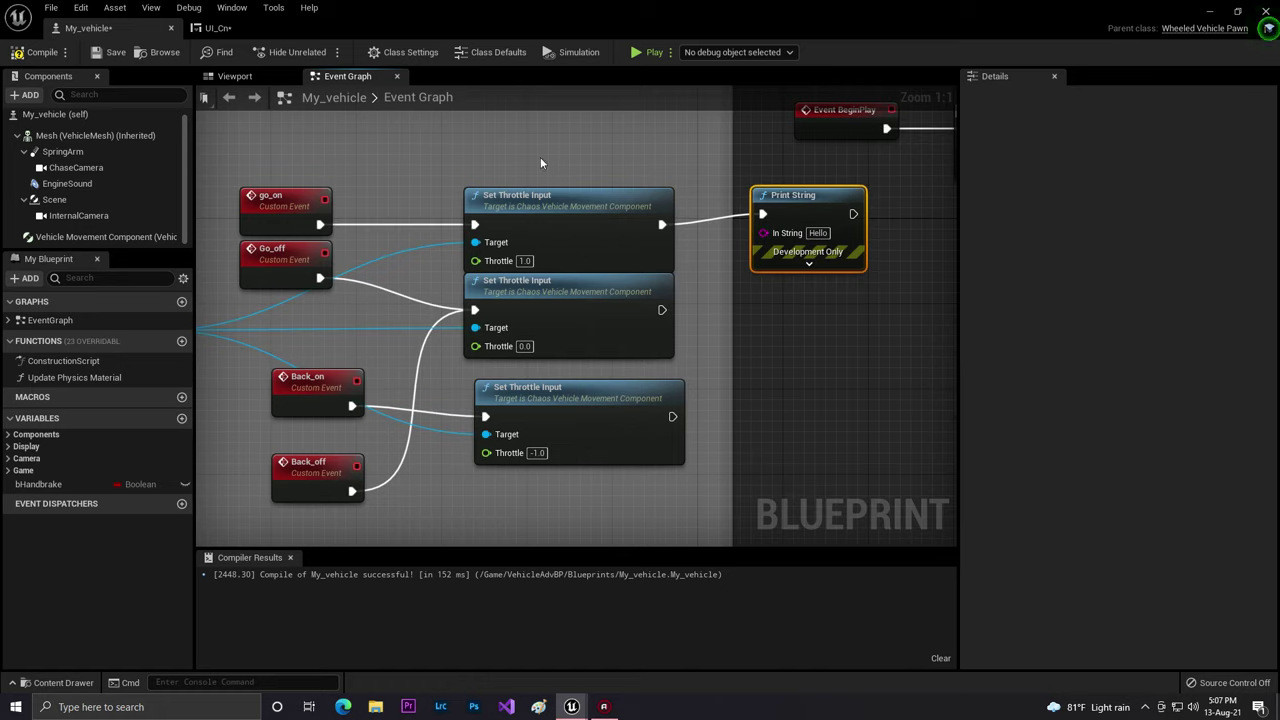
pyautogui.click(105, 56)
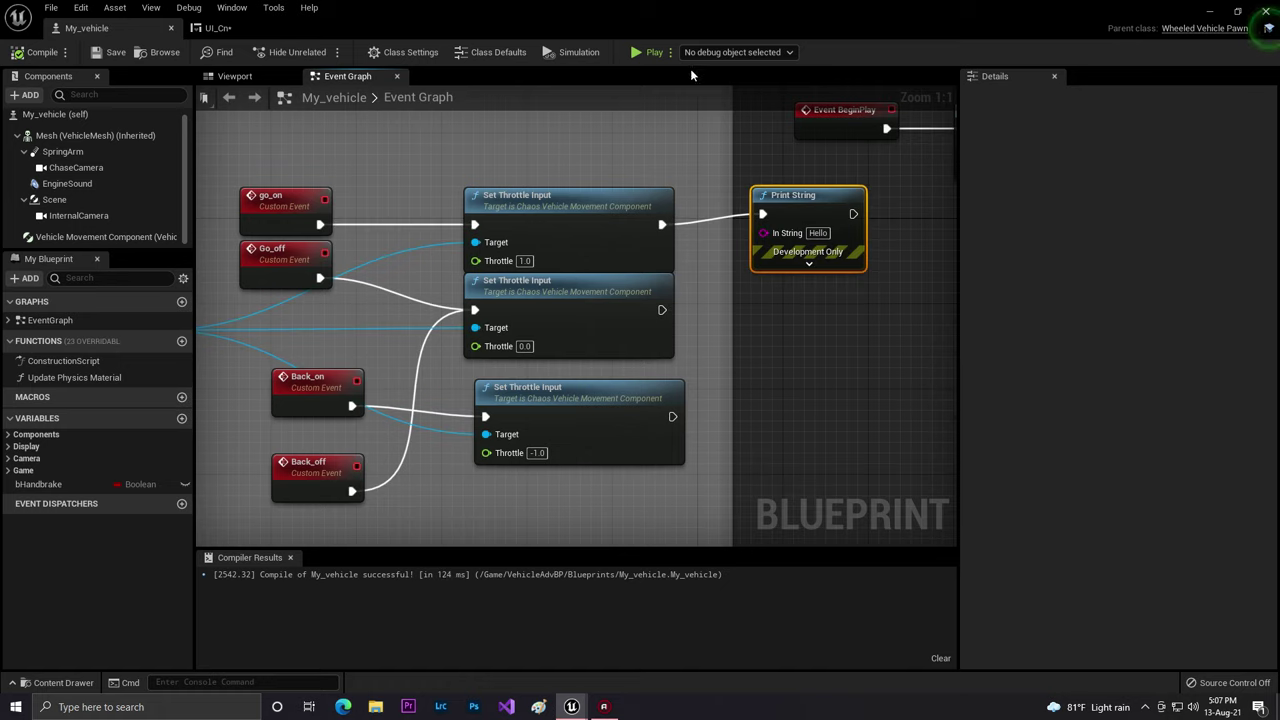
# - Play the level, test the forward arrow button repeatedly against the Print String output, and return to My_vehicle's Event Graph
pyautogui.click(1210, 12)
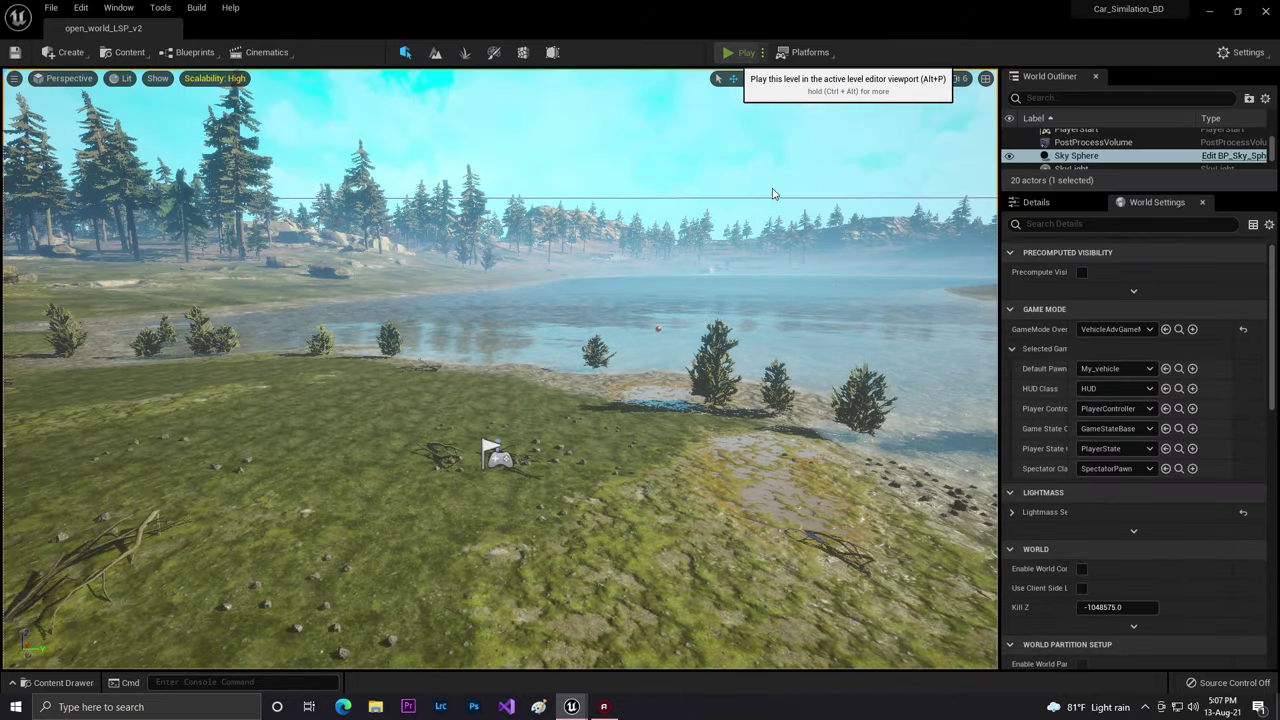
pyautogui.click(735, 52)
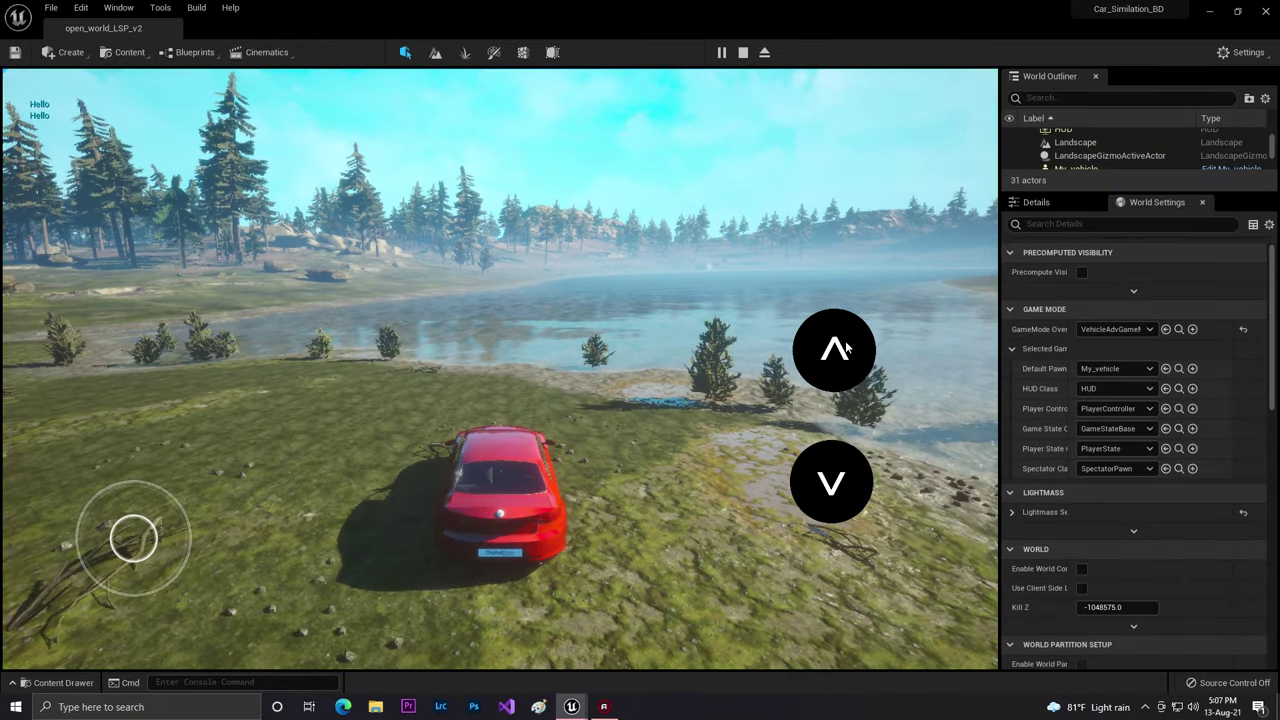
pyautogui.click(845, 342)
pyautogui.click(806, 365)
pyautogui.click(847, 351)
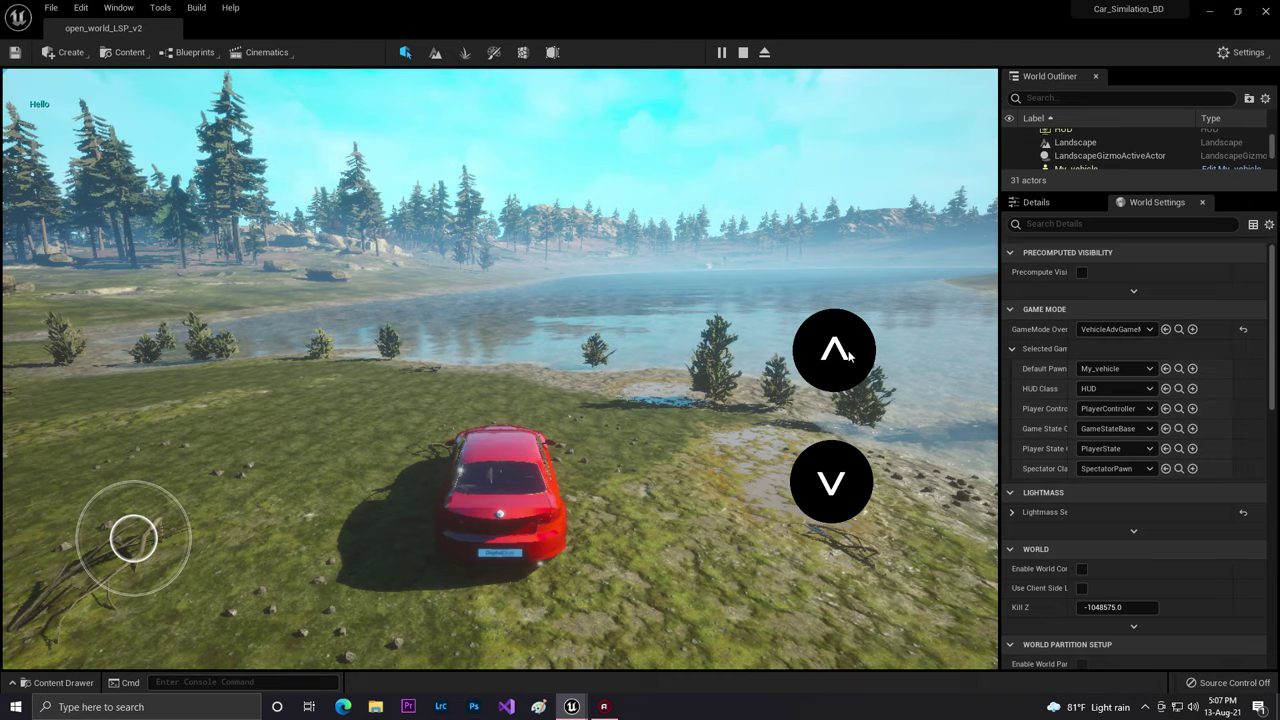
pyautogui.click(848, 350)
pyautogui.click(848, 350)
pyautogui.click(848, 350)
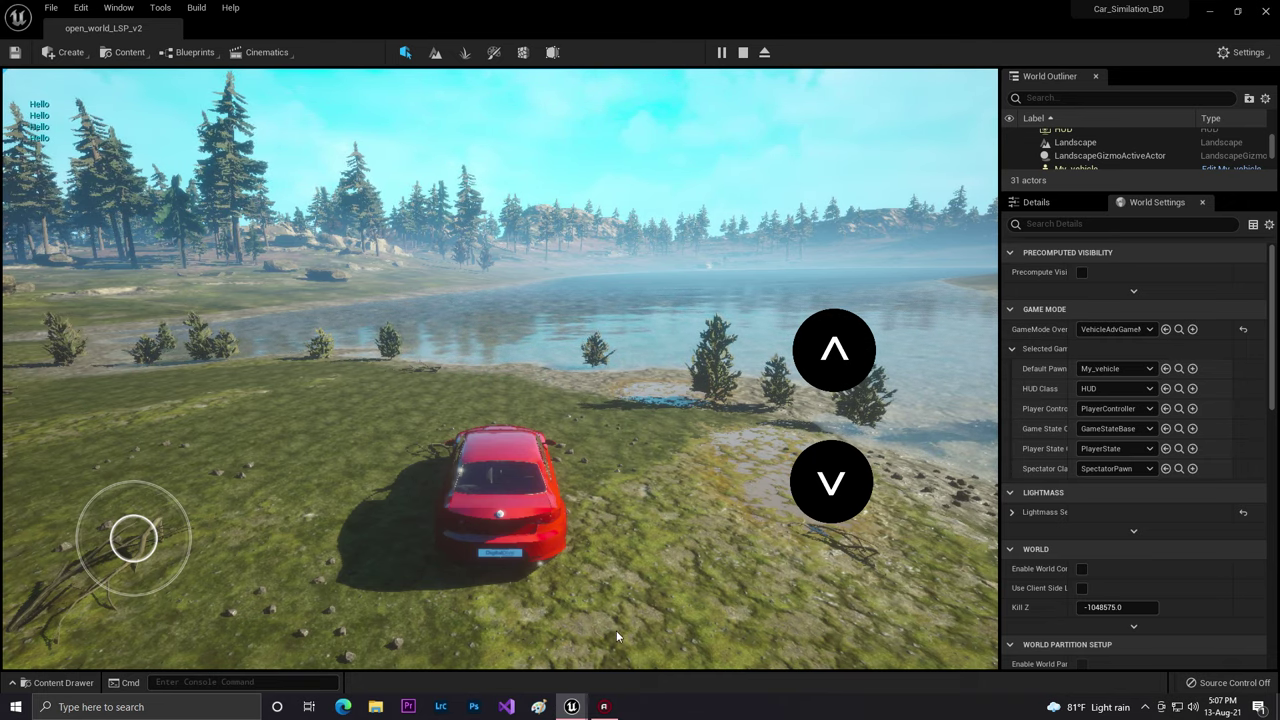
pyautogui.press('Escape')
pyautogui.click(646, 643)
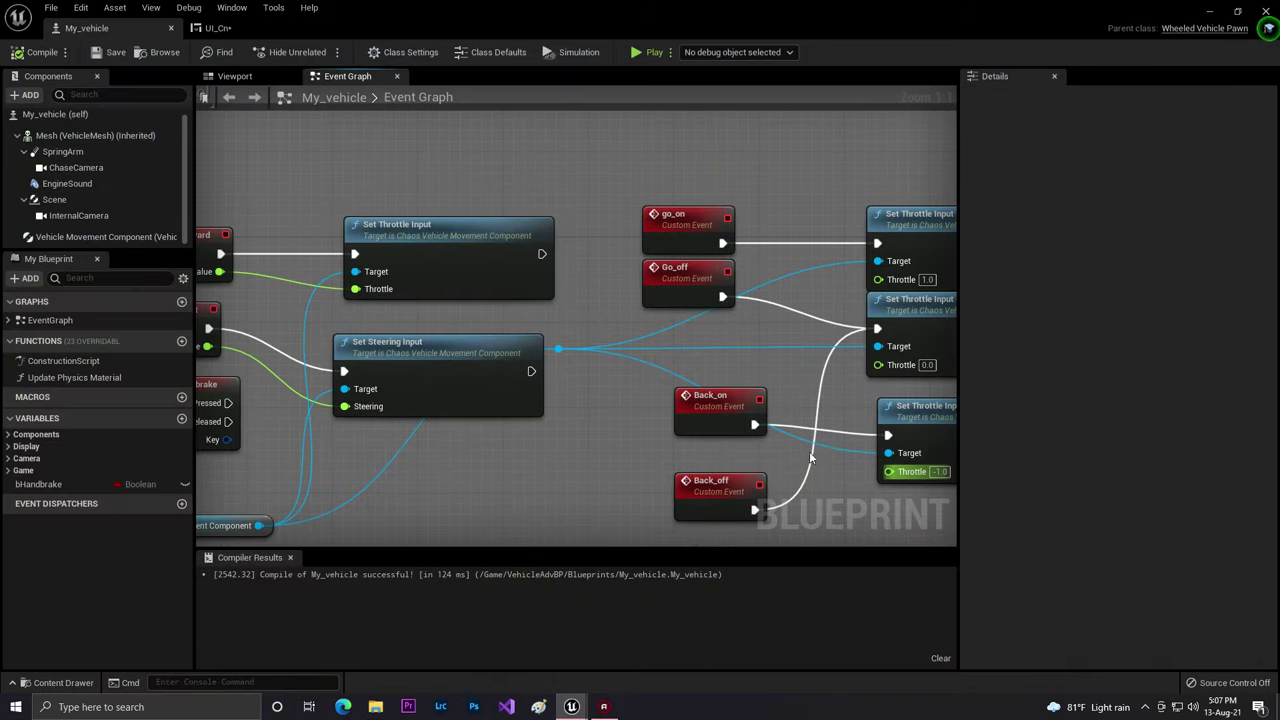
# - In My_vehicle's Event Graph, disconnect the InputAxis MoveForward and MoveRight events from the Set Throttle Input and Set Steering Input nodes, and compile
pyautogui.moveTo(812, 457); pyautogui.dragTo(967, 465, button='right')
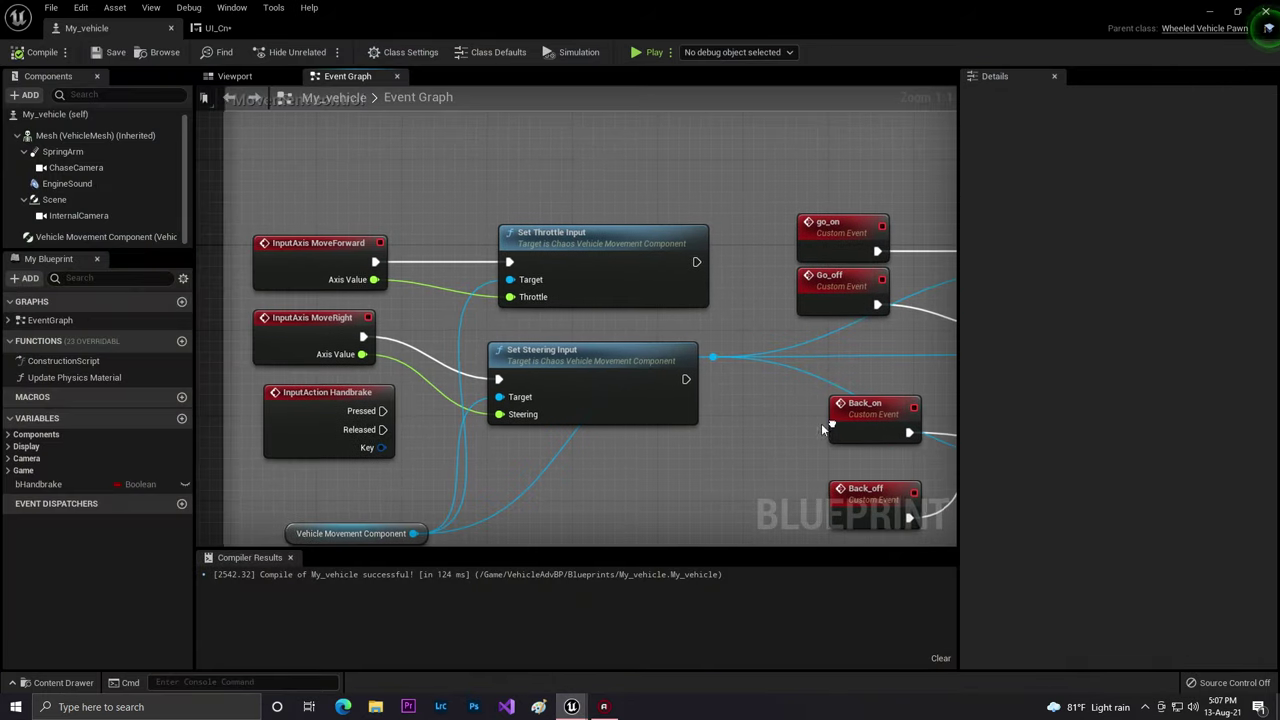
pyautogui.keyDown('alt'); pyautogui.click(374, 279); pyautogui.keyUp('alt')
pyautogui.keyDown('alt'); pyautogui.click(363, 355); pyautogui.keyUp('alt')
pyautogui.moveTo(587, 328); pyautogui.dragTo(289, 318, button='right')
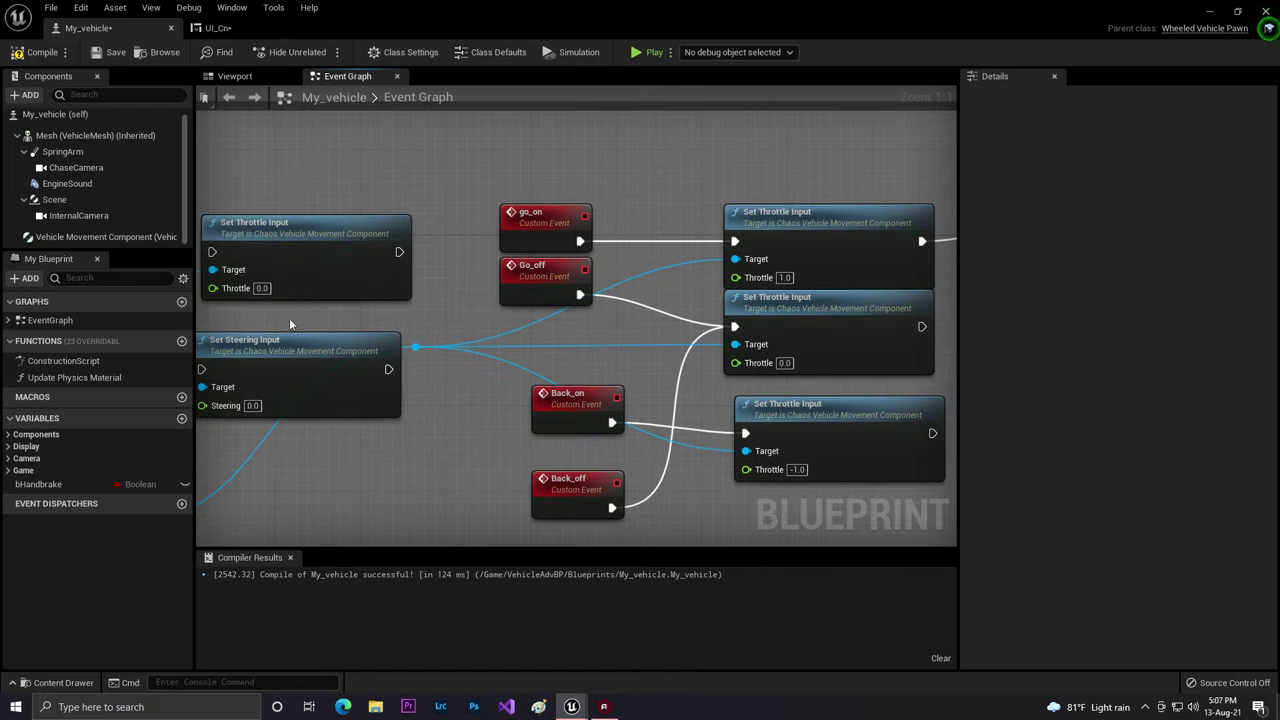
pyautogui.click(40, 52)
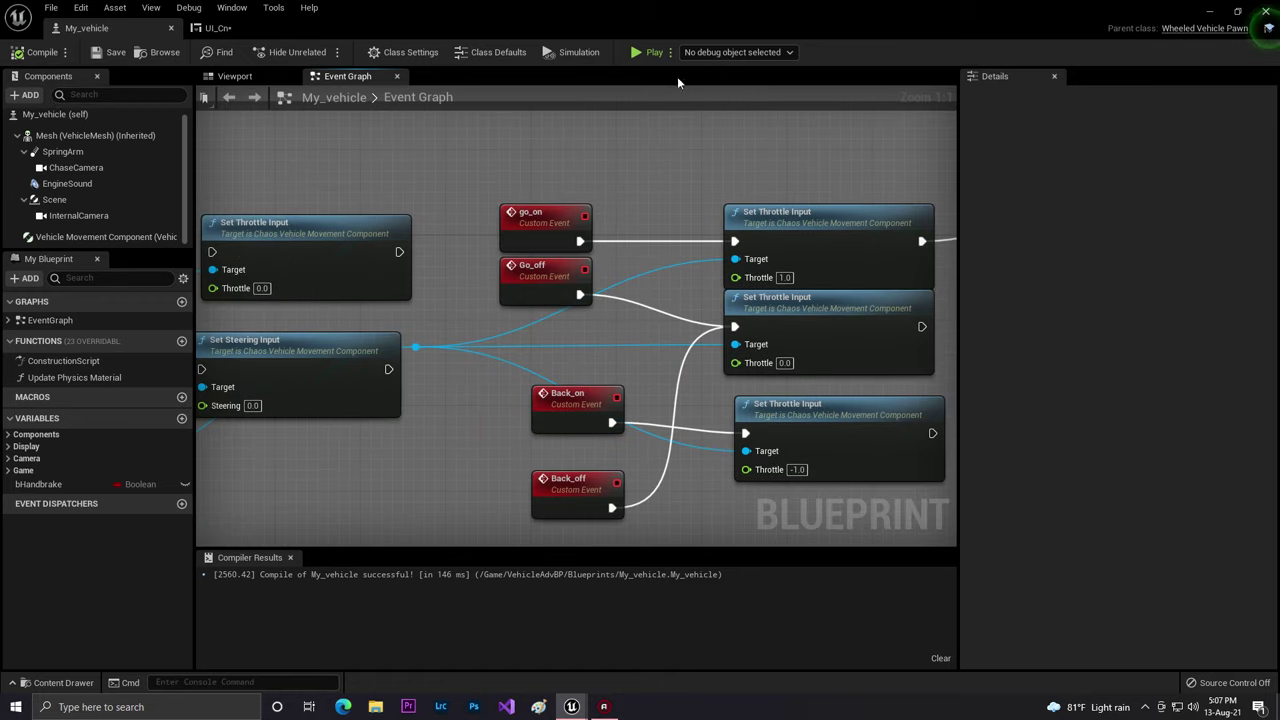
# - Play the level, test the forward arrow button on the car, and return to My_vehicle's Event Graph
pyautogui.click(1207, 10)
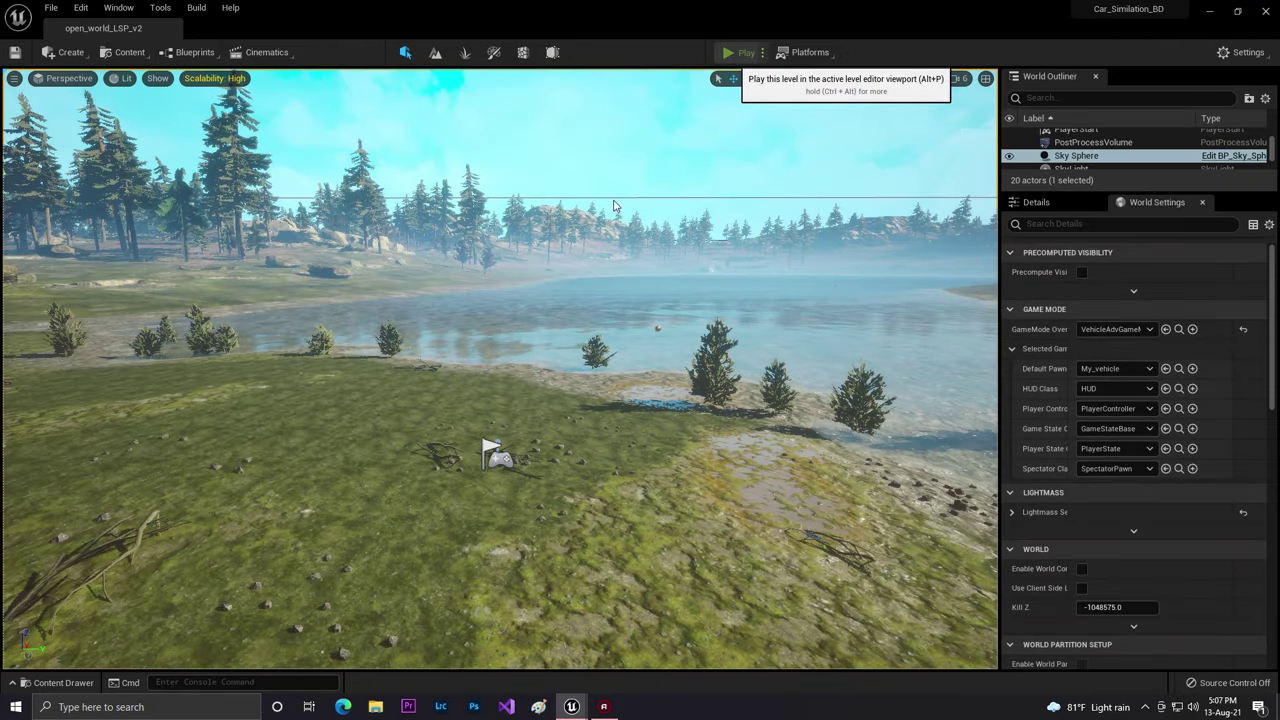
pyautogui.click(745, 52)
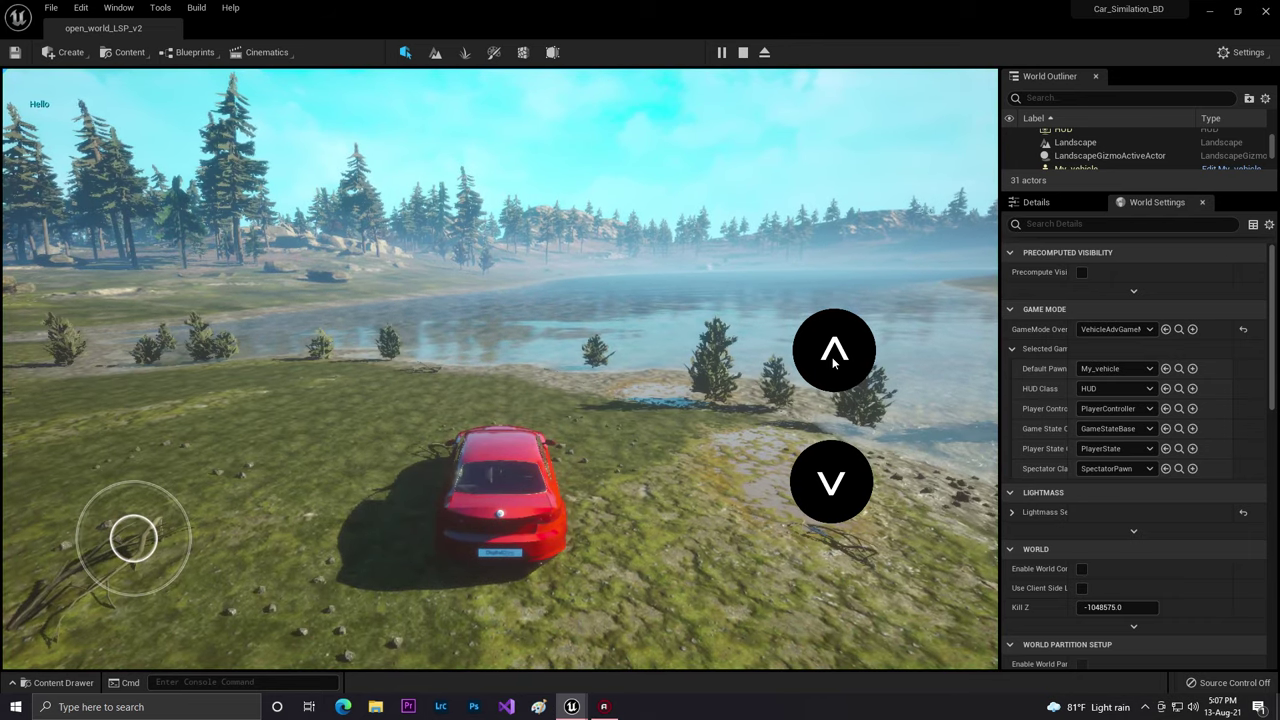
pyautogui.click(831, 359)
pyautogui.click(829, 358)
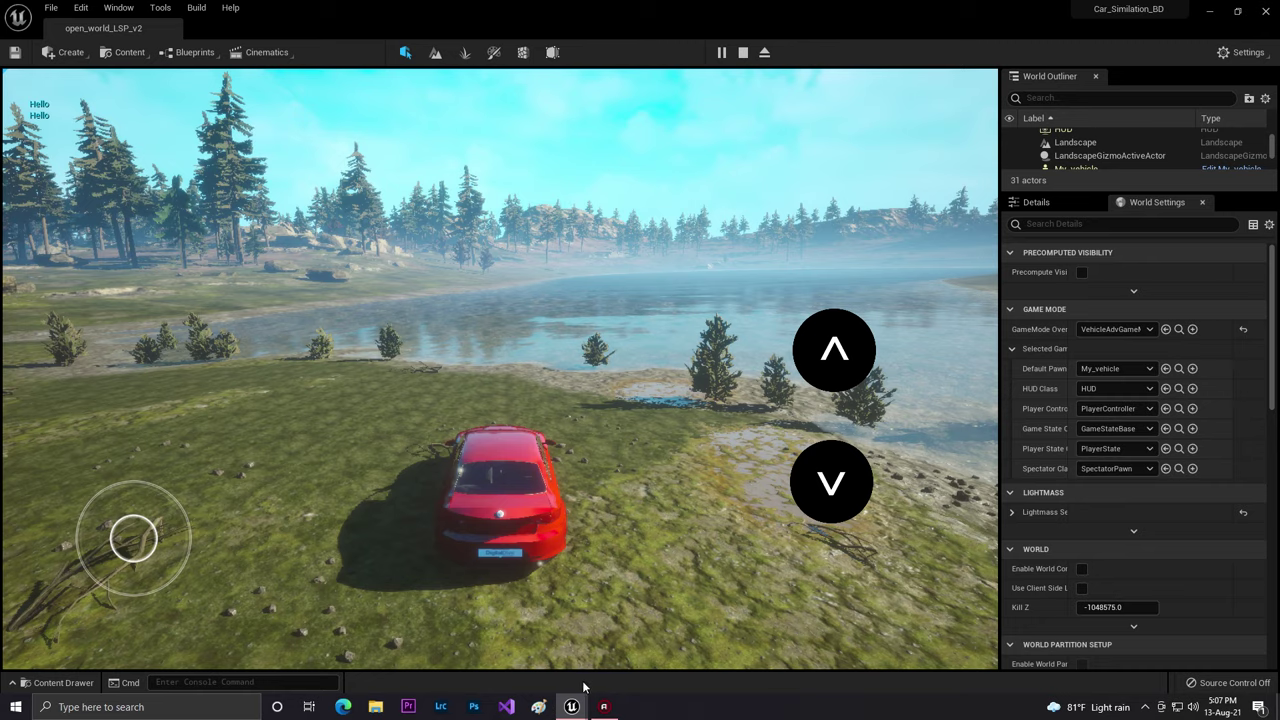
pyautogui.moveTo(575, 700)
pyautogui.click(640, 650)
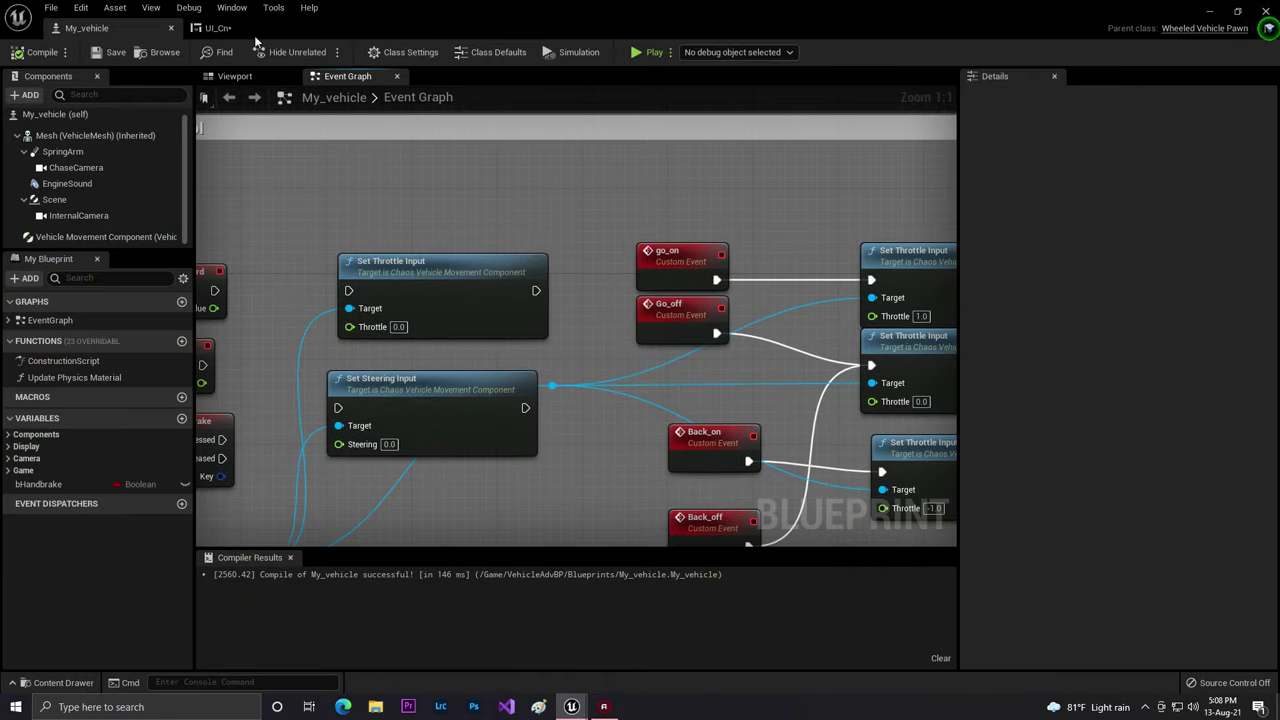
# - In UI_Cn's Event Graph, connect On Hovered (Button_0) to Go On and On Unhovered (Button_0) to Go Off
pyautogui.click(256, 30)
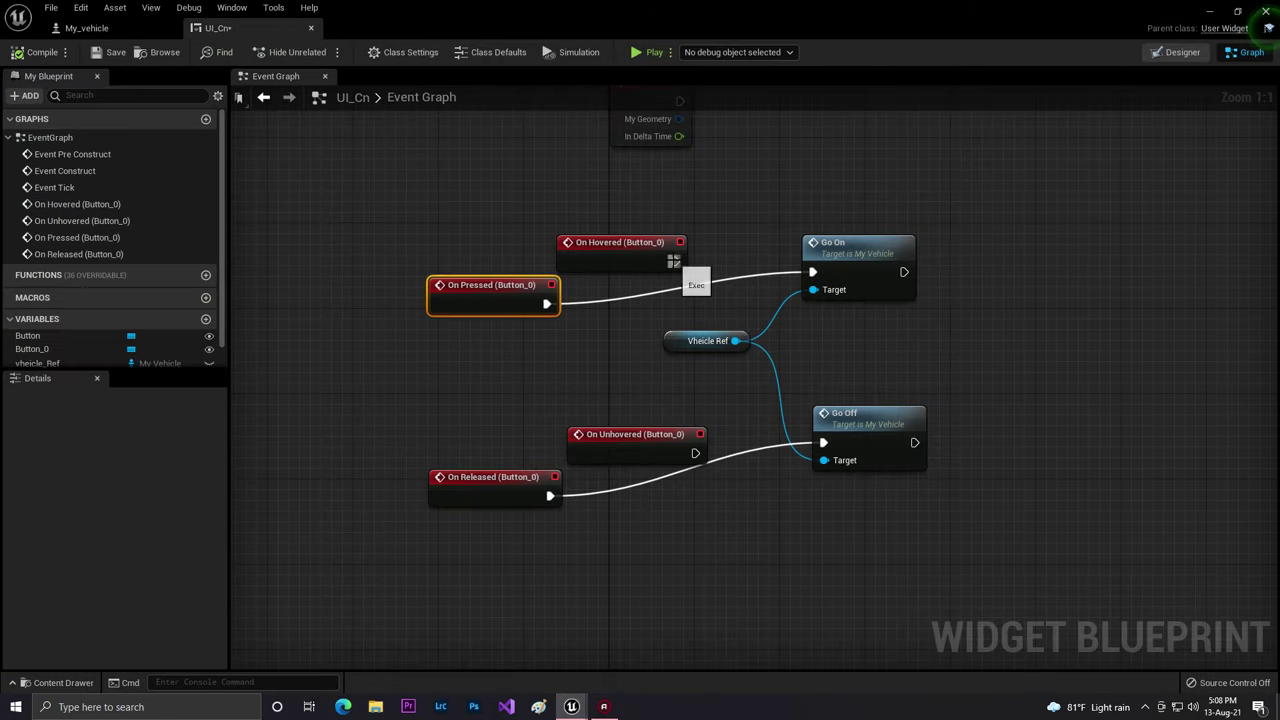
pyautogui.moveTo(674, 261); pyautogui.dragTo(812, 272)
pyautogui.moveTo(695, 453); pyautogui.dragTo(823, 443)
# - Delete the On Released and On Pressed events of Button_0, and compile UI_Cn
pyautogui.click(486, 486)
pyautogui.press('Delete')
pyautogui.click(478, 297)
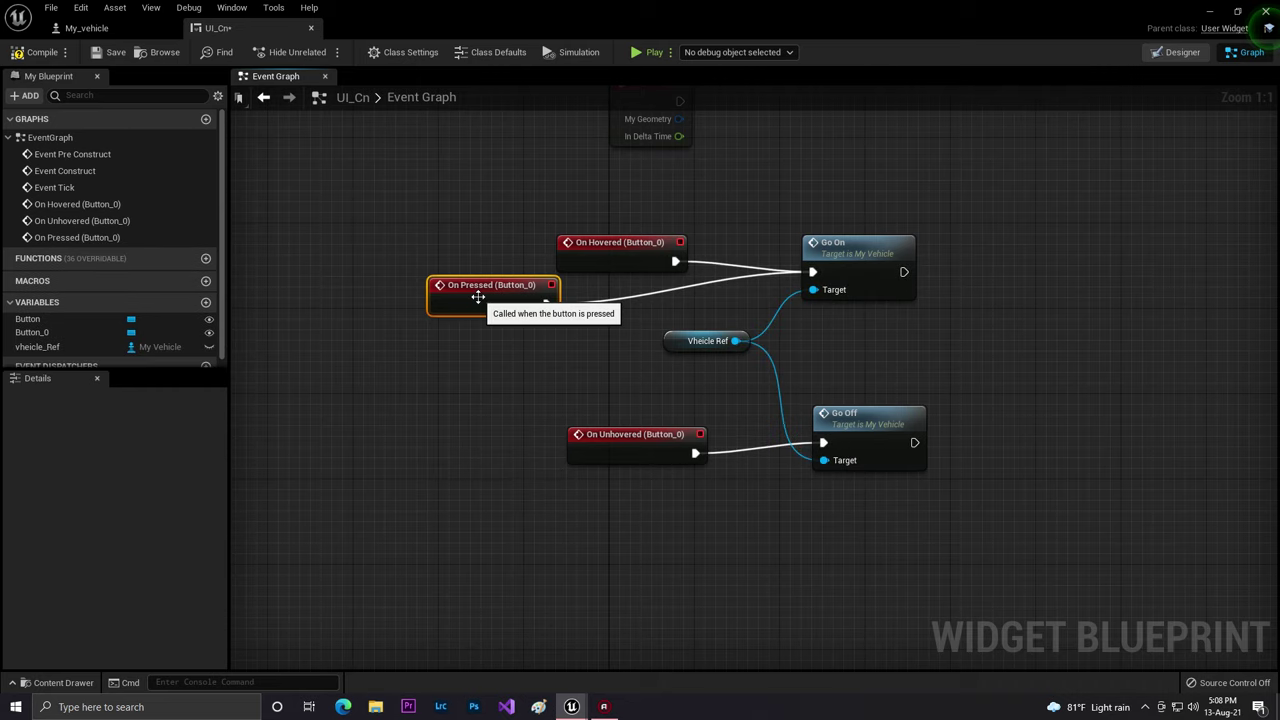
pyautogui.press('Delete')
pyautogui.click(40, 52)
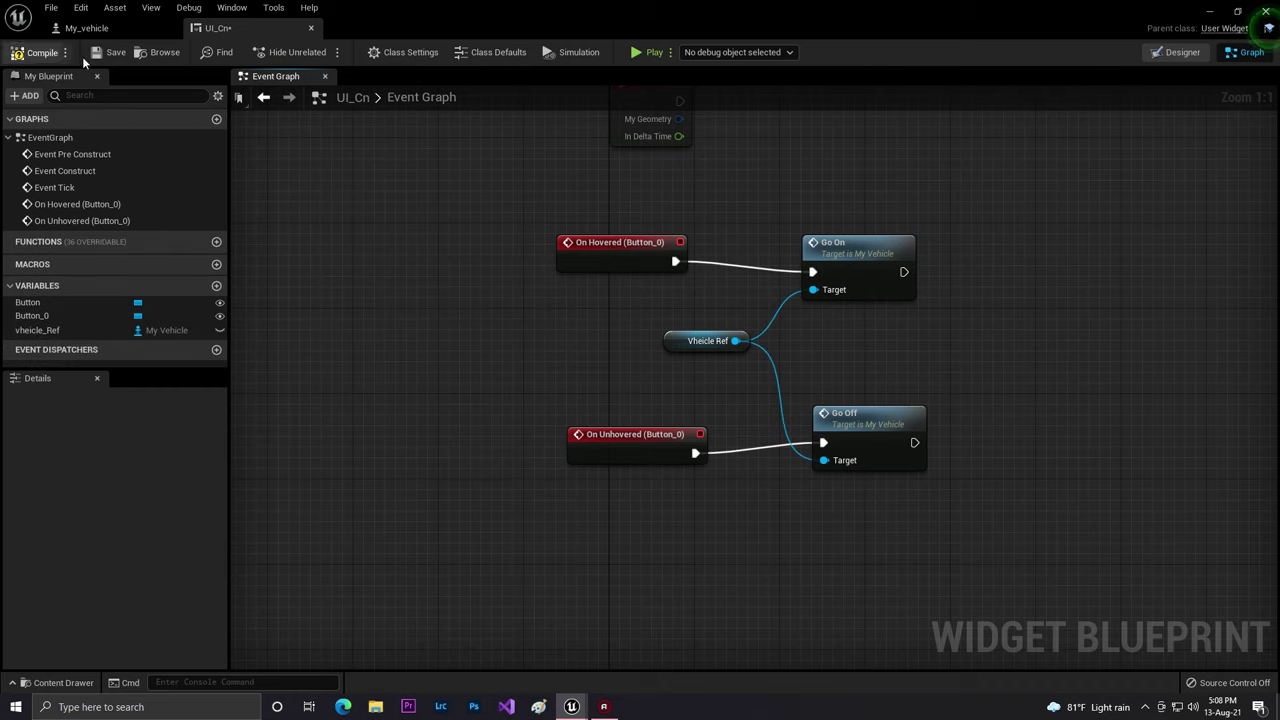
# - Test driving the car with the forward arrow button in the level, and stop the play session
pyautogui.click(1205, 11)
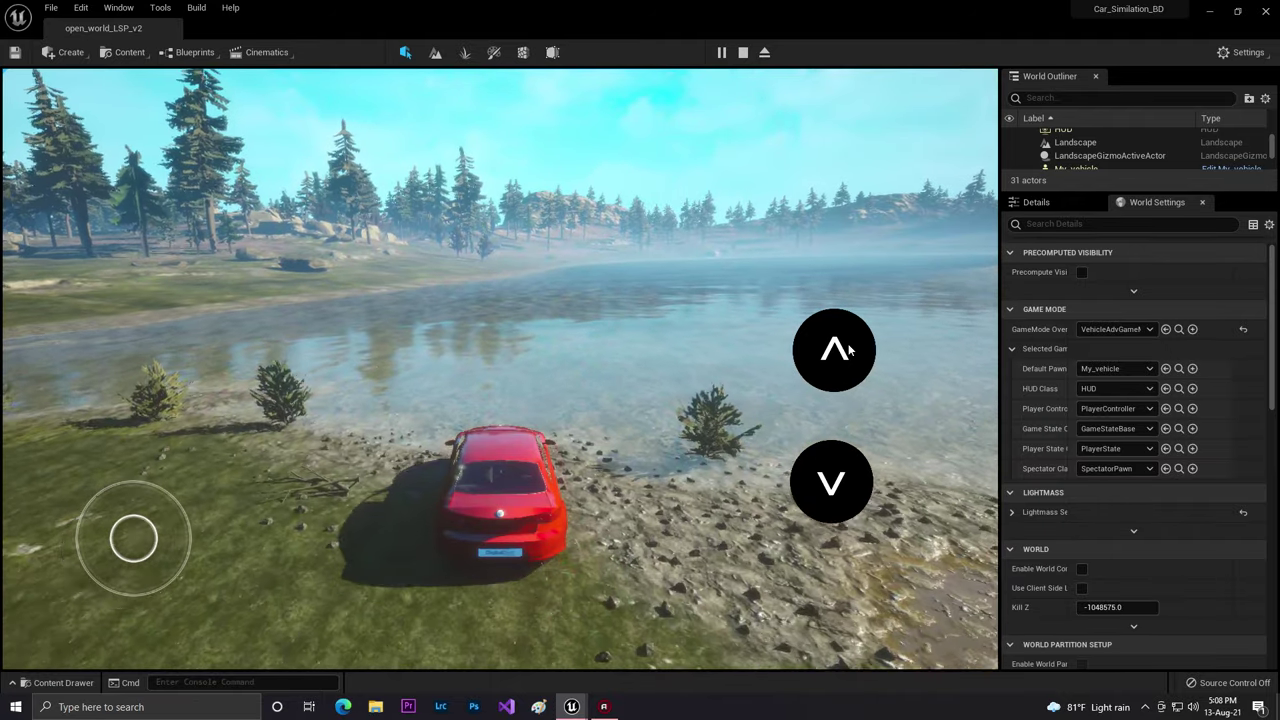
pyautogui.click(849, 350)
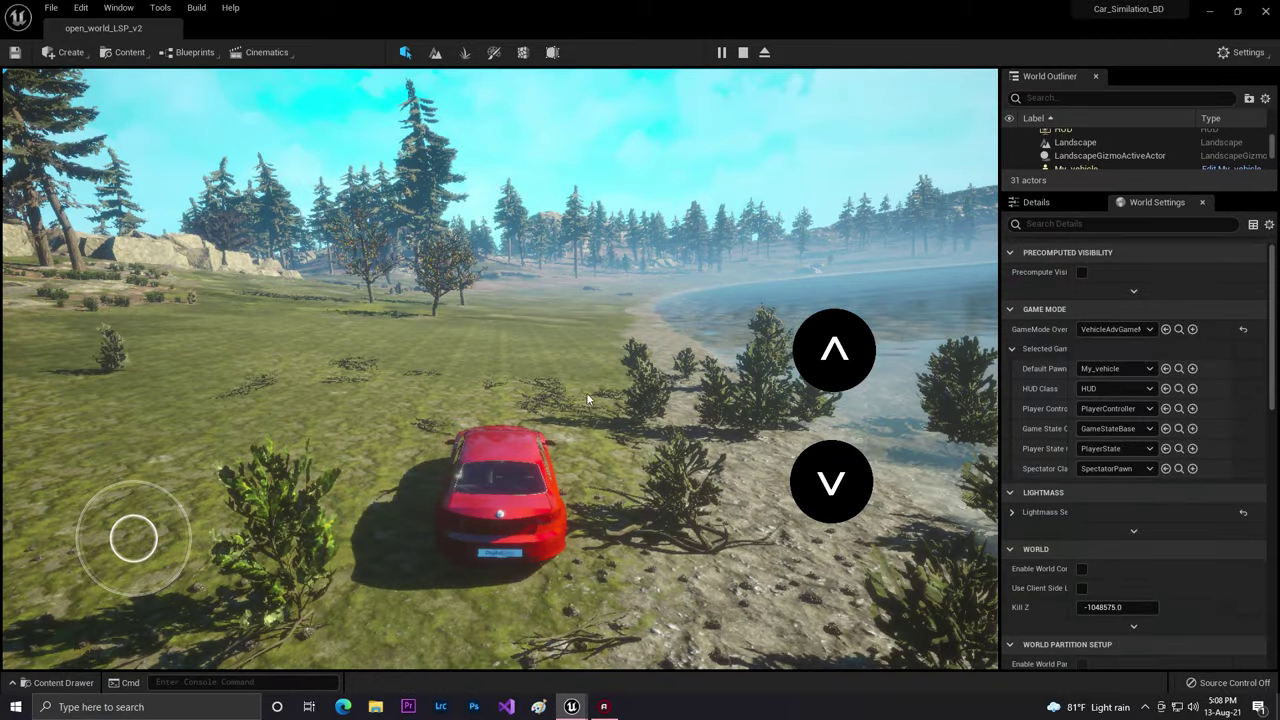
pyautogui.press('Escape')
pyautogui.moveTo(624, 436); pyautogui.dragTo(330, 436, button='right')
pyautogui.moveTo(699, 410); pyautogui.dragTo(425, 447, button='right')
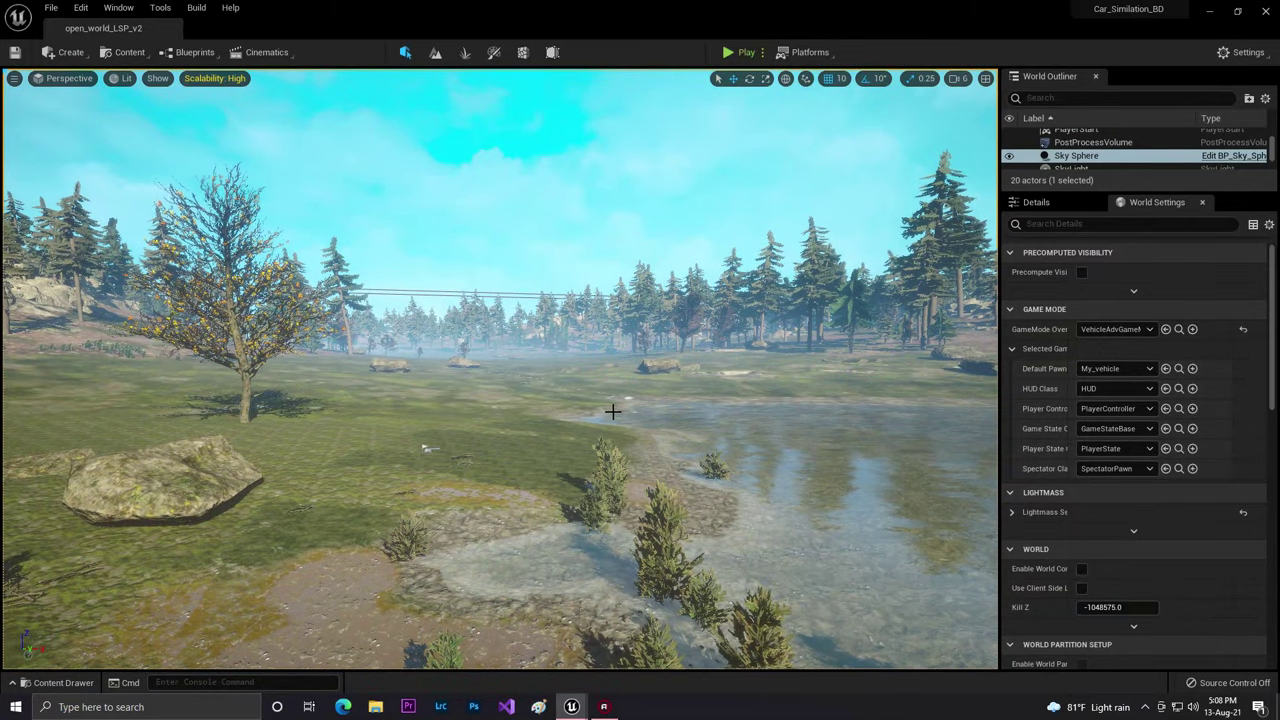